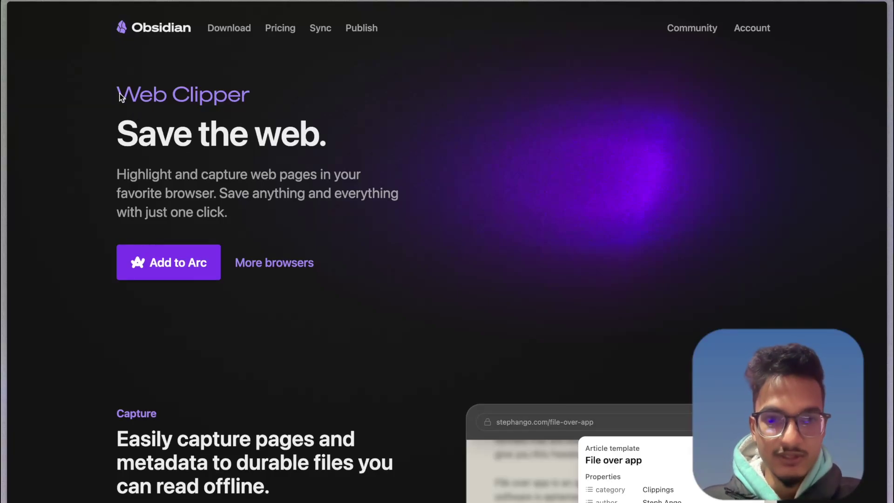
Look over the Web Clipper heading and read the Background and Features sections of the Eloquent quick capture page
left_click_drag(250, 113, 117, 136)
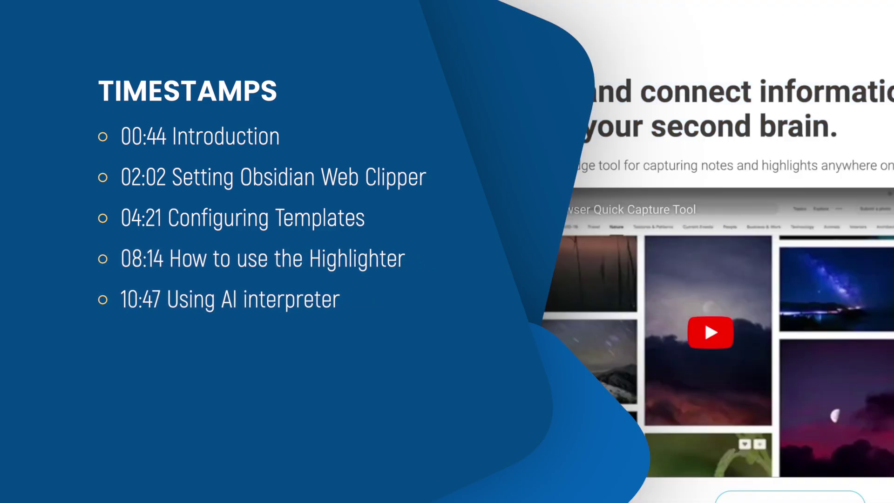
scroll(730, 149, "down", 2)
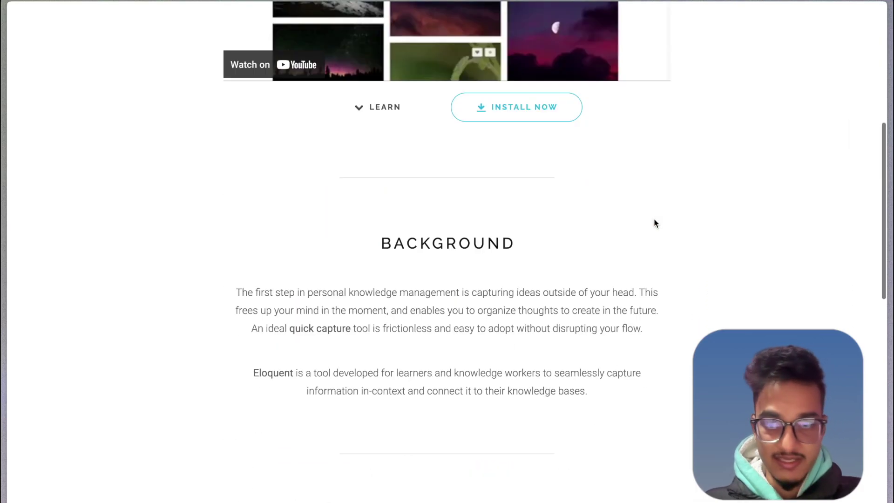
scroll(655, 224, "down", 4)
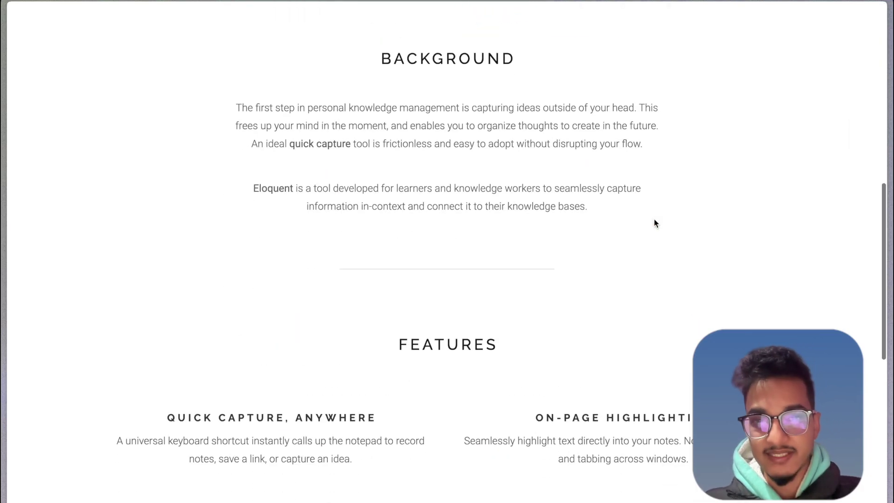
scroll(409, 180, "up", 1)
left_click_drag(409, 171, 633, 171)
left_click(632, 172)
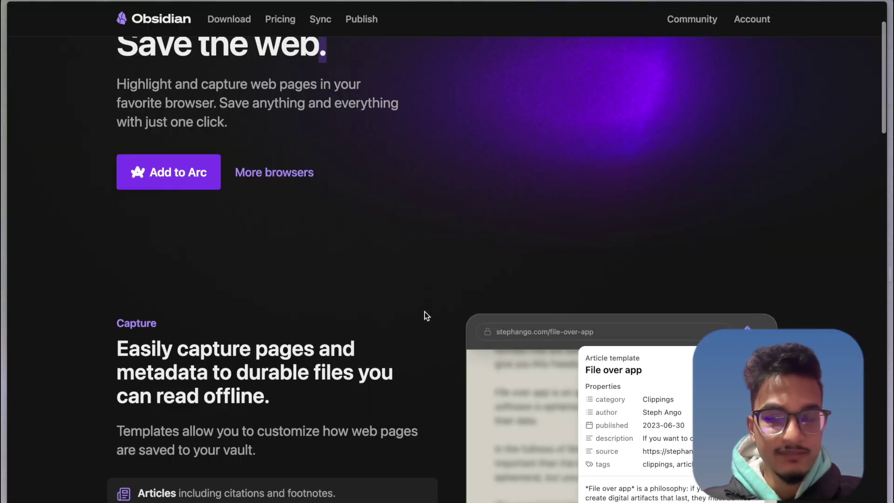
Review the Capture section of the Web Clipper page, including its article, recipe, reference, academic paper and custom template examples
scroll(425, 312, "down", 3)
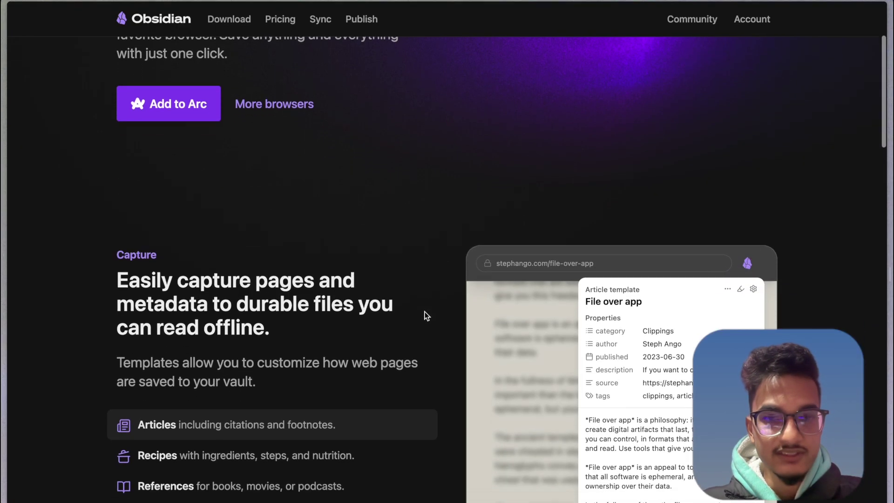
scroll(424, 312, "down", 3)
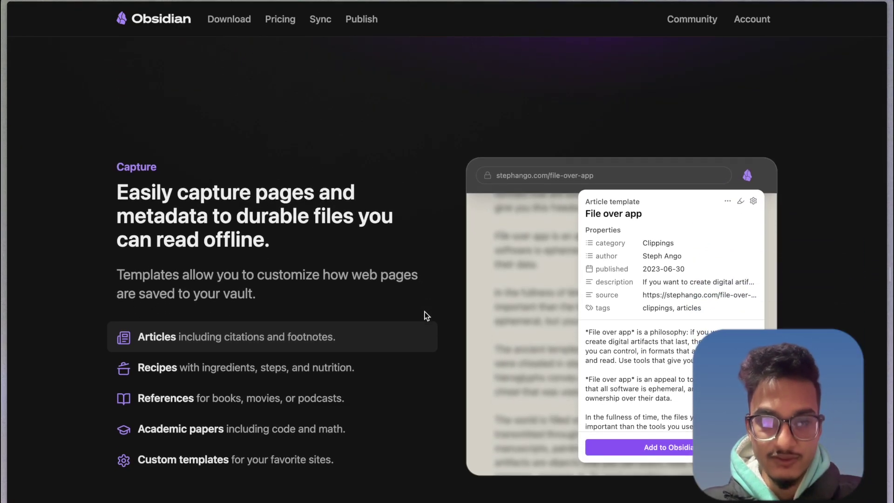
scroll(425, 311, "down", 1)
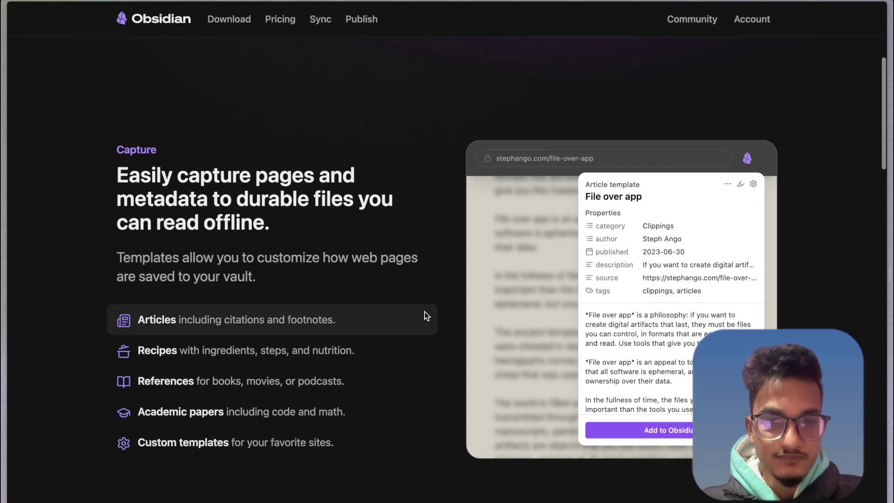
scroll(136, 177, "up", 1)
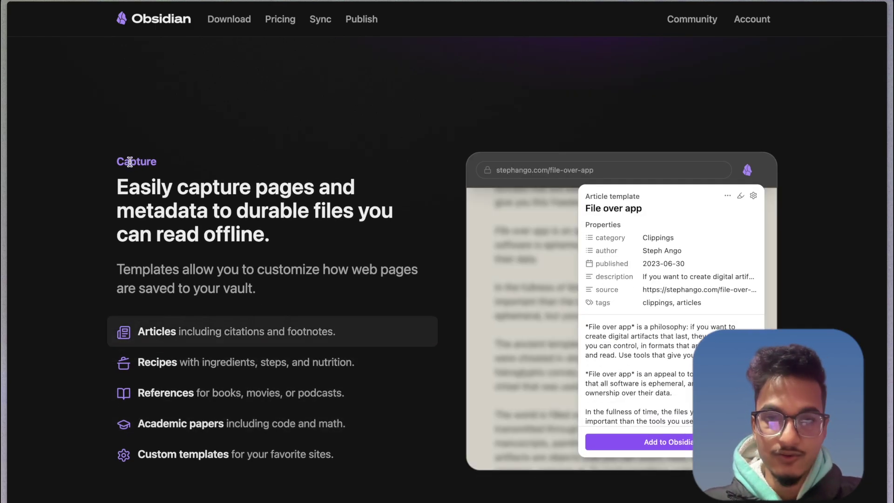
double_click(130, 163)
scroll(243, 212, "down", 1)
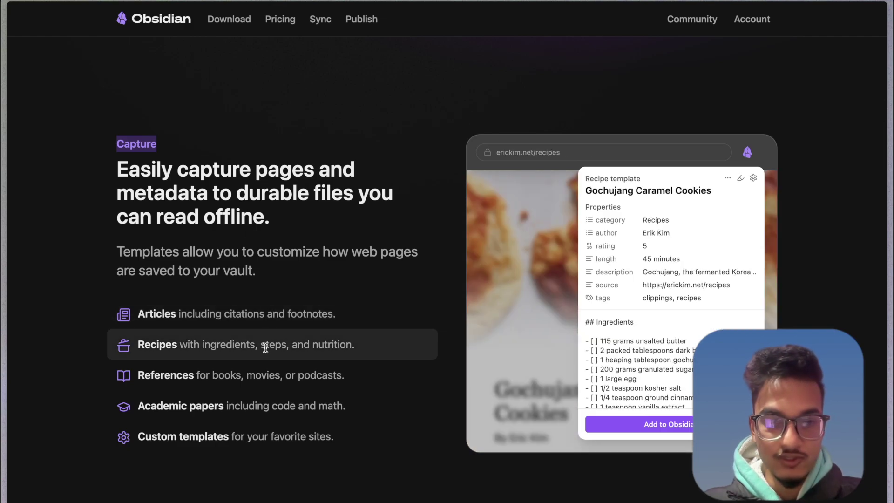
double_click(147, 315)
double_click(153, 344)
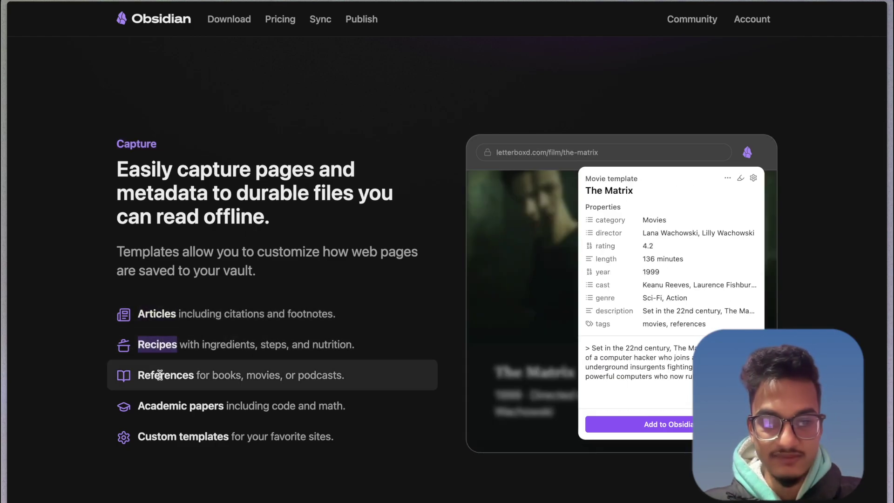
scroll(161, 412, "down", 1)
scroll(160, 413, "down", 3)
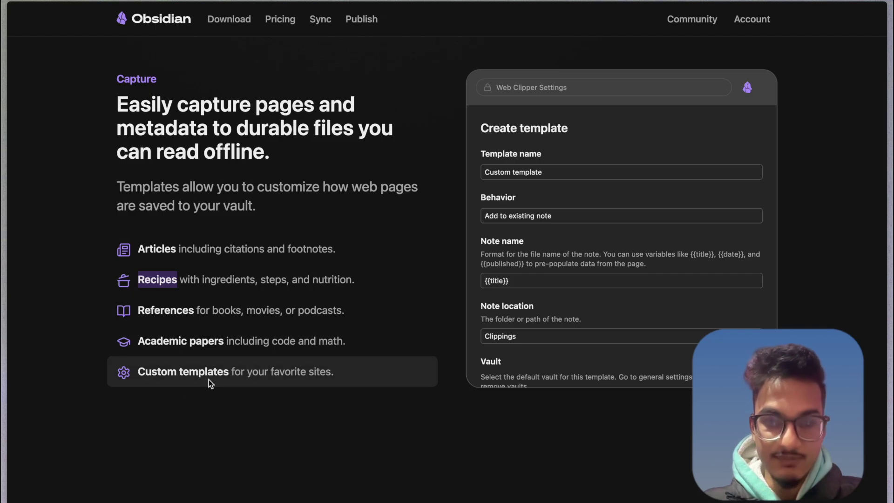
scroll(209, 379, "down", 10)
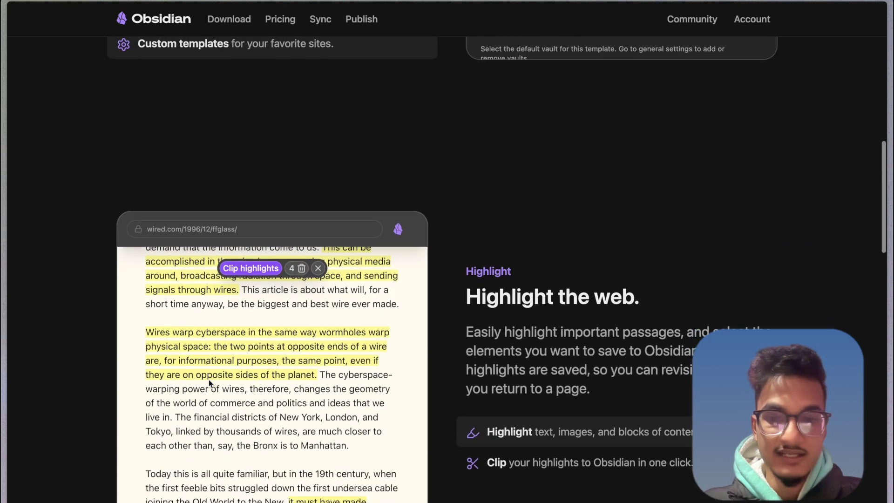
Examine the "Highlight the web" section, including how passages are highlighted and clipped to Obsidian
triple_click(467, 300)
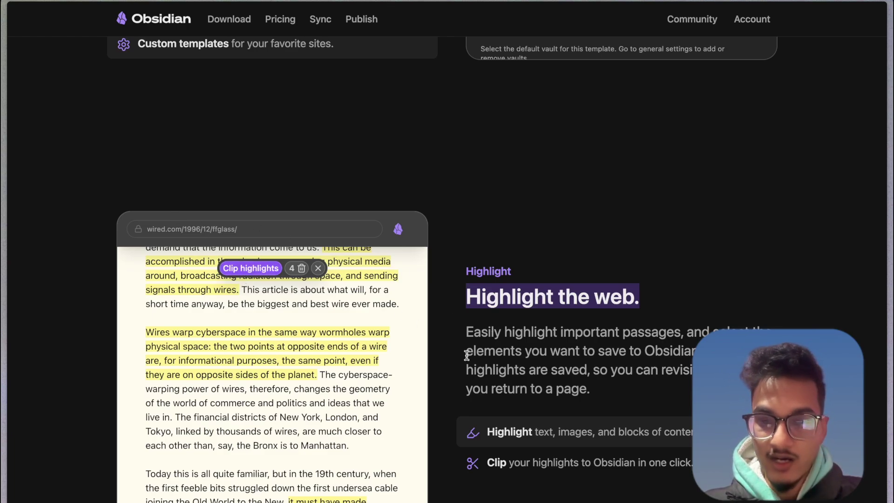
left_click(536, 357)
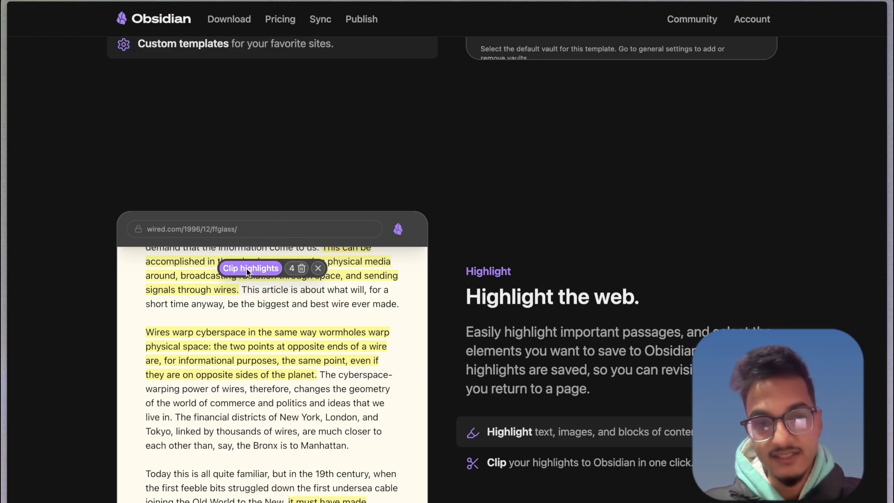
scroll(372, 272, "down", 2)
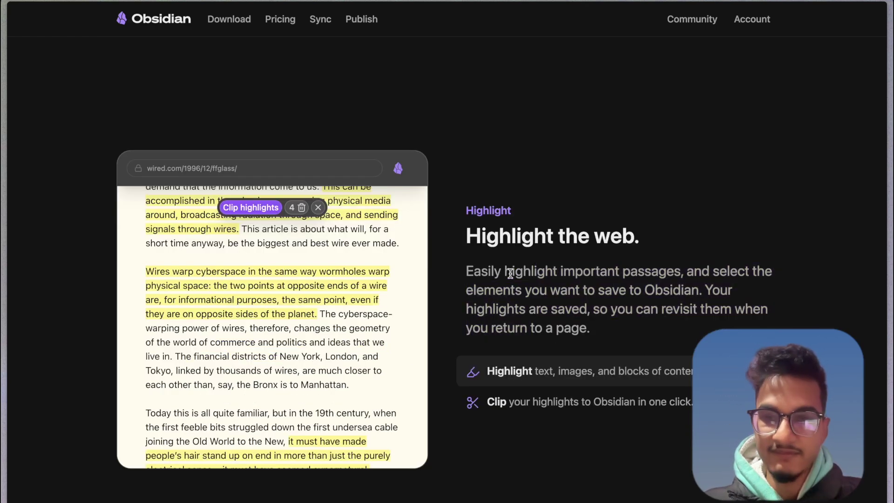
scroll(510, 274, "up", 5)
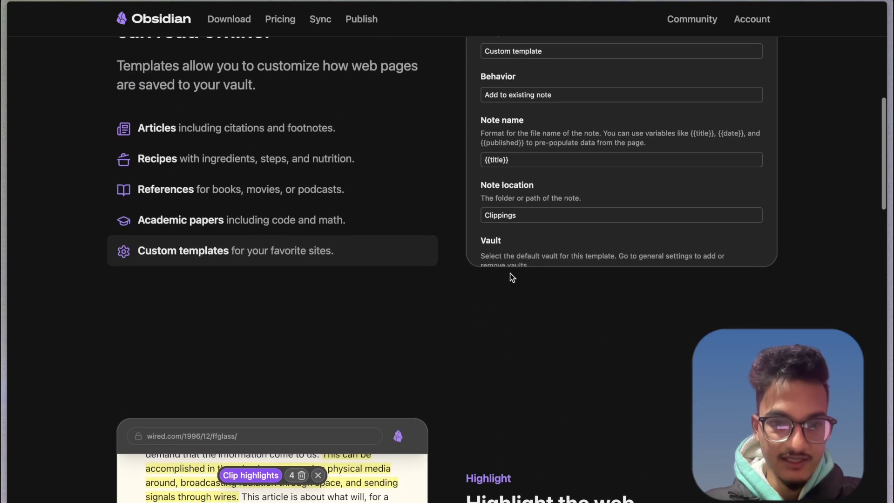
scroll(510, 274, "down", 4)
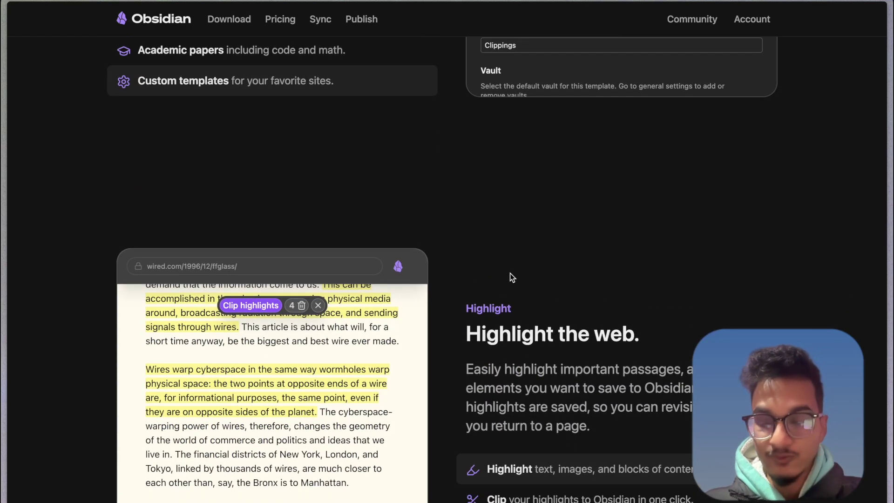
scroll(510, 273, "up", 2)
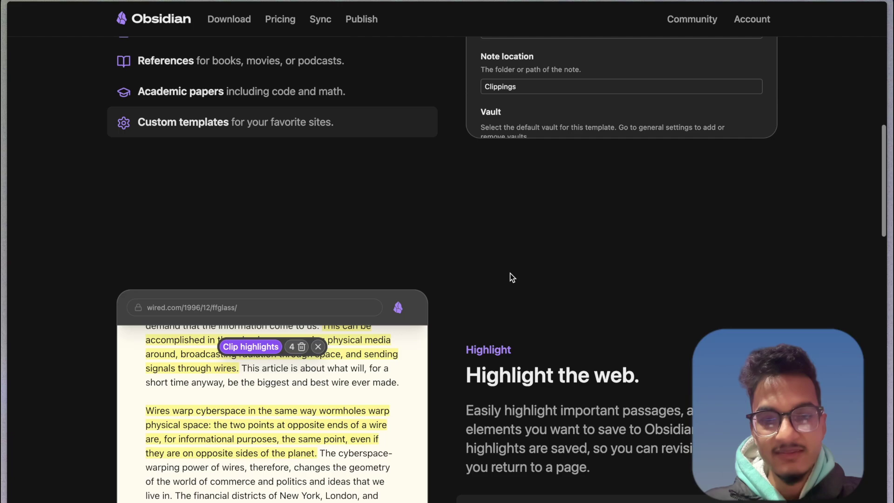
scroll(510, 273, "down", 7)
scroll(511, 274, "up", 1)
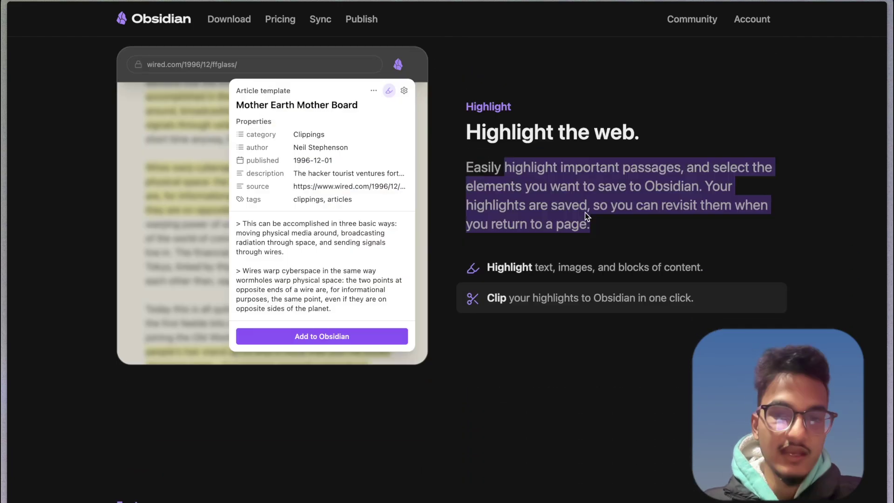
Open Web Clipper's list of more browsers from the page introduction and review the supported browsers
scroll(585, 213, "up", 15)
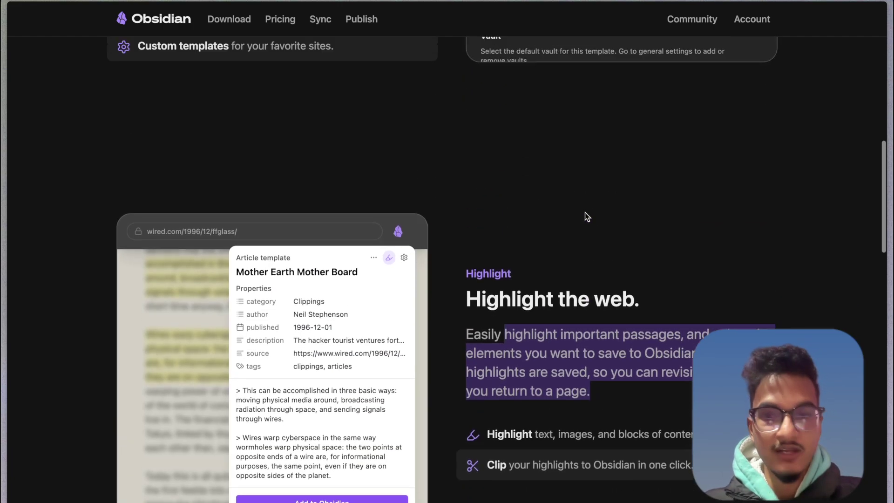
scroll(585, 212, "up", 10)
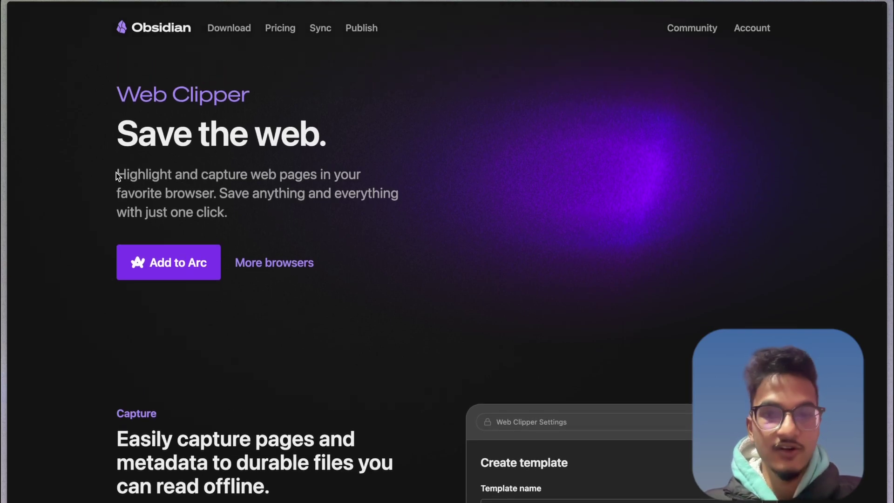
left_click_drag(117, 178, 138, 174)
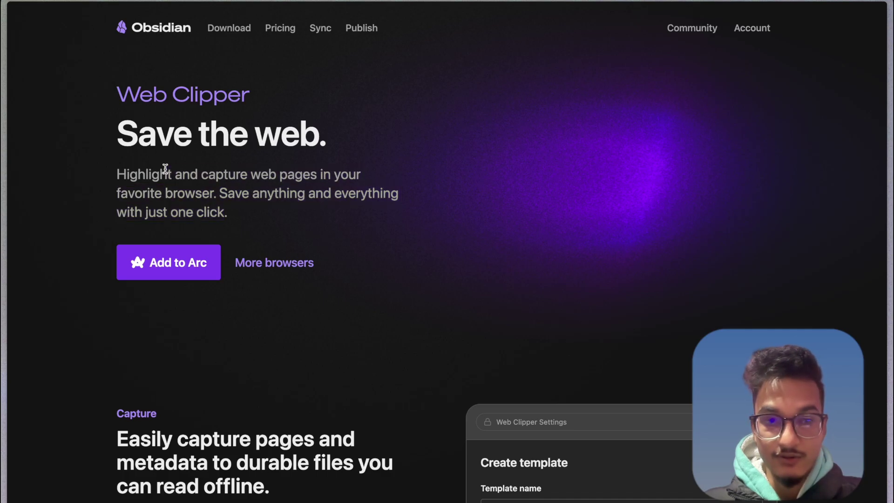
left_click(286, 263)
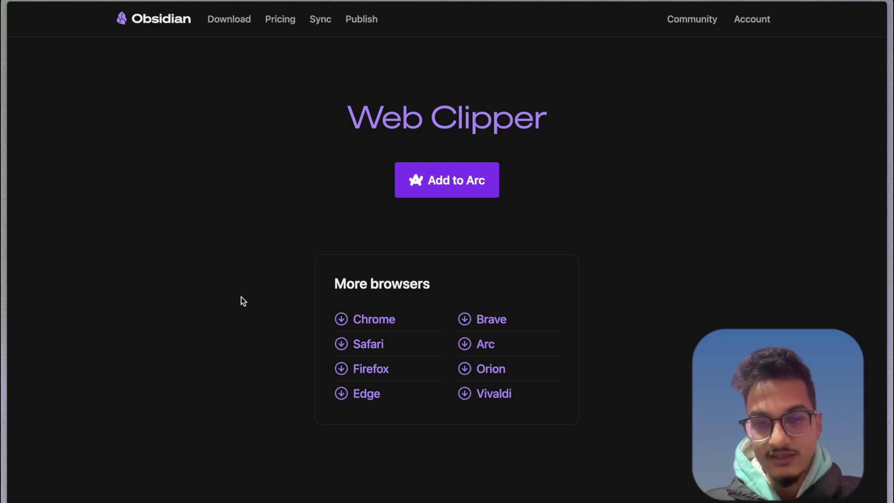
triple_click(392, 286)
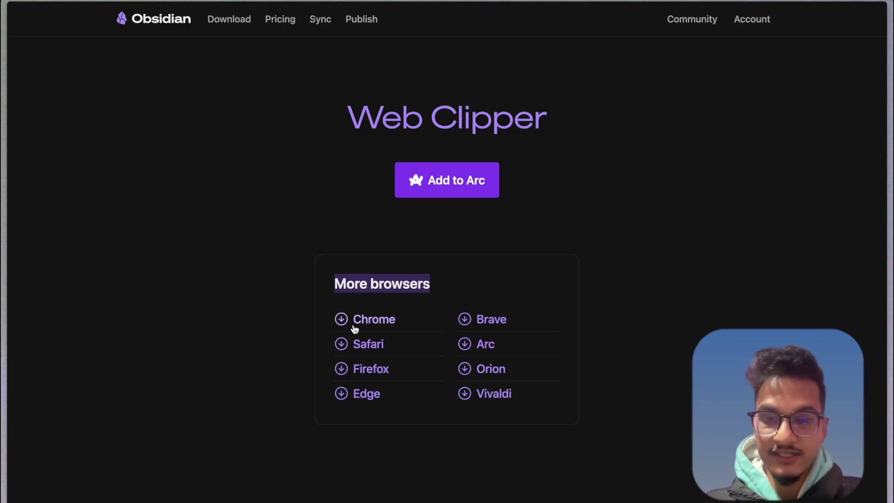
double_click(372, 279)
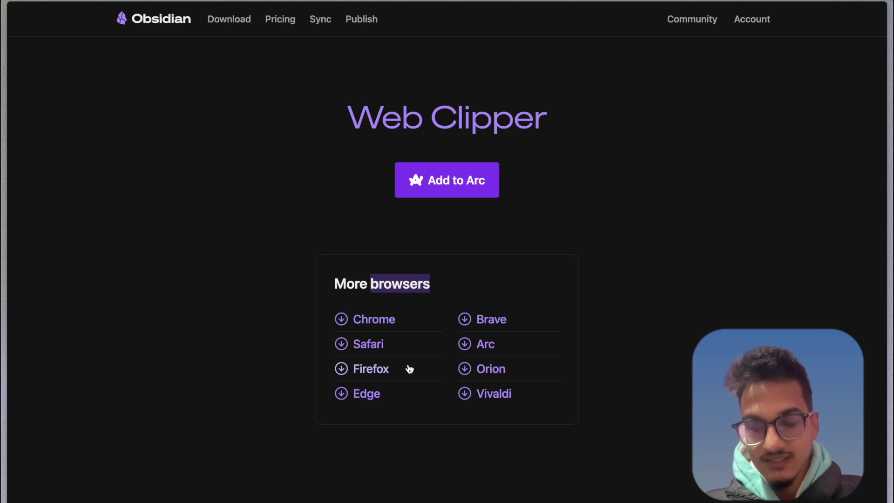
left_click_drag(356, 283, 401, 284)
left_click(400, 284)
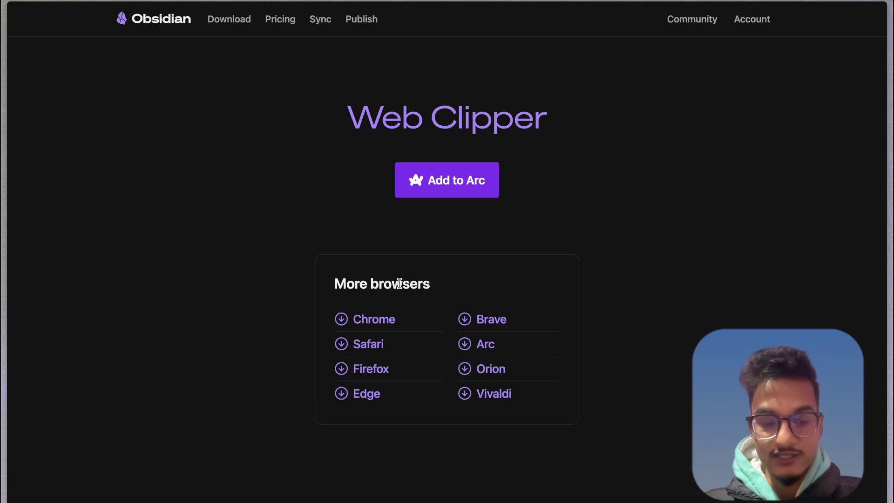
Return to the Web Clipper landing page and install the Obsidian Web Clipper extension from the Chrome Web Store
scroll(399, 283, "up", 10)
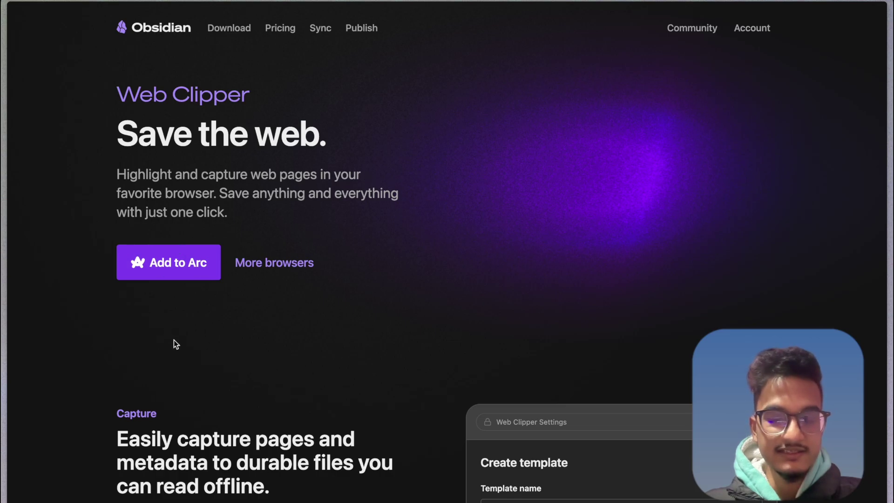
left_click(195, 253)
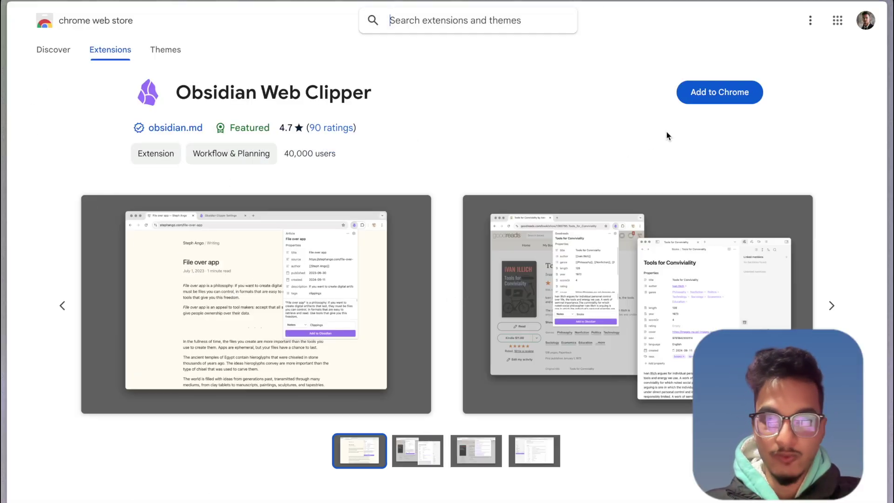
left_click(698, 90)
left_click(512, 343)
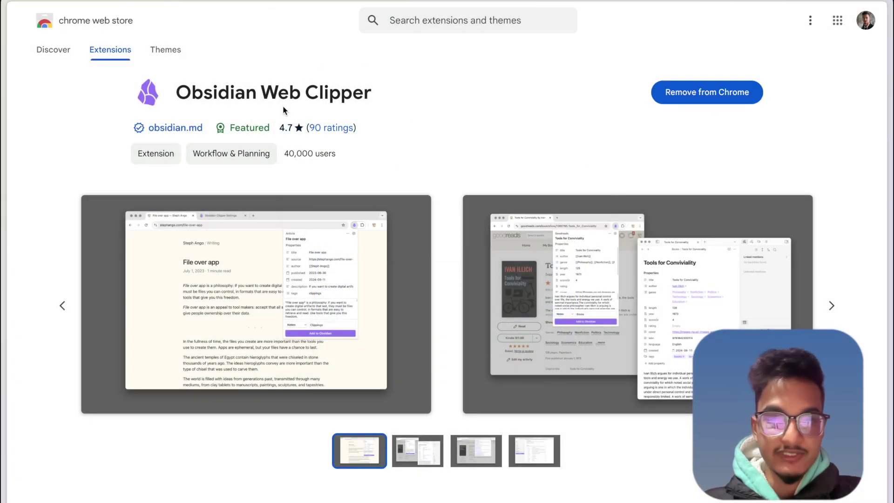
double_click(245, 91)
triple_click(246, 91)
double_click(294, 92)
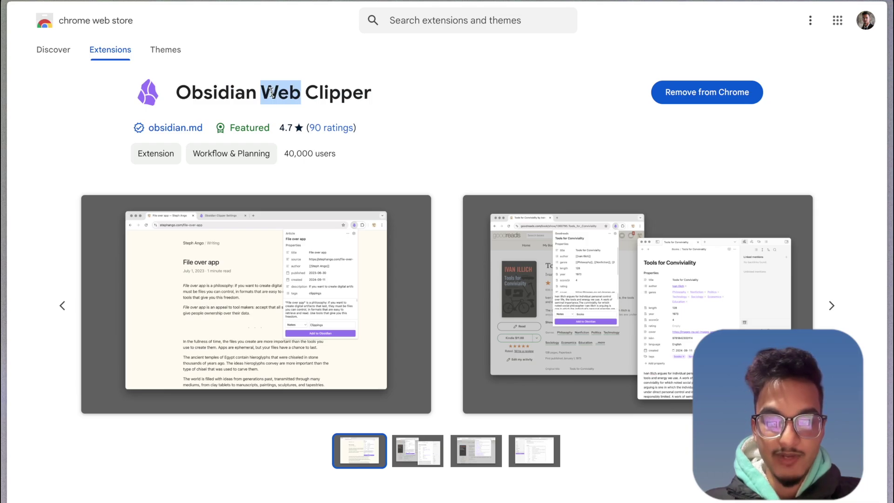
left_click(272, 93)
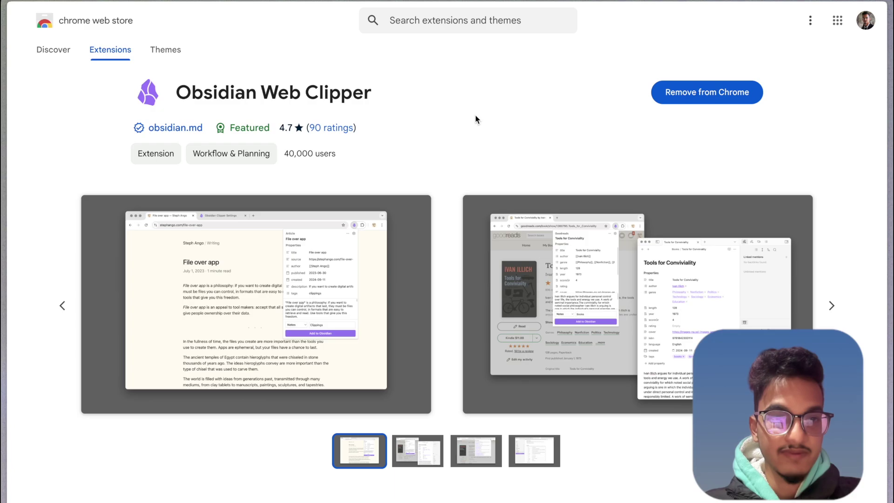
Pin the Obsidian Web Clipper extension beside the browser's address and launch it on the current page
mouse_move(3, 42)
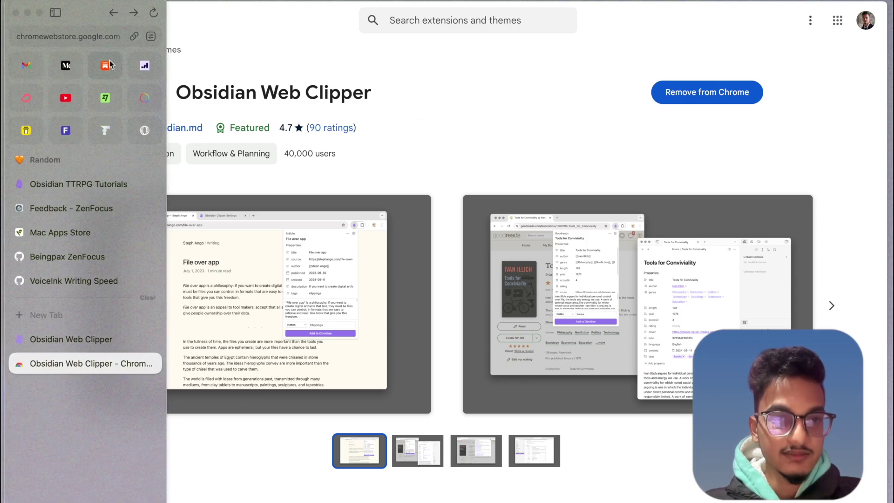
left_click(151, 36)
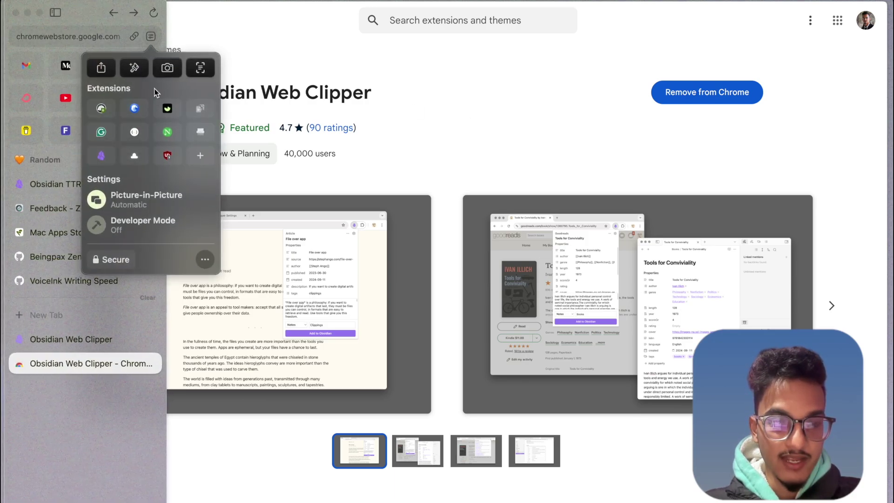
left_click(110, 161)
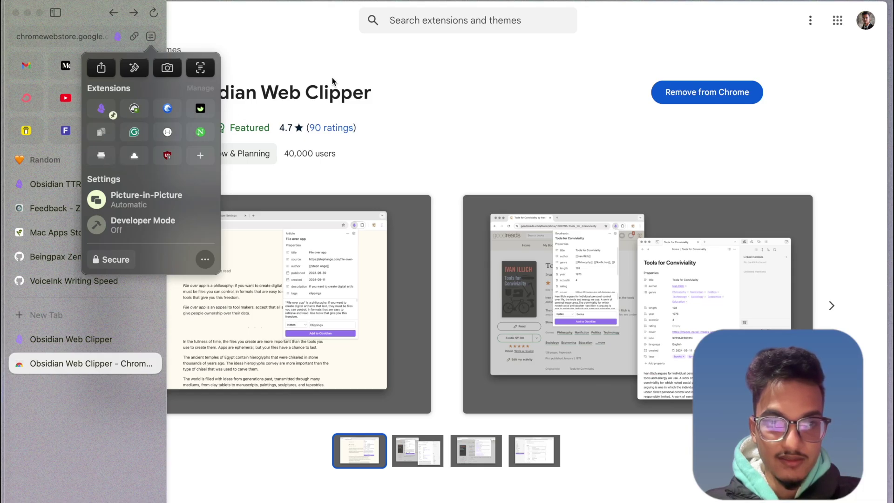
left_click(118, 38)
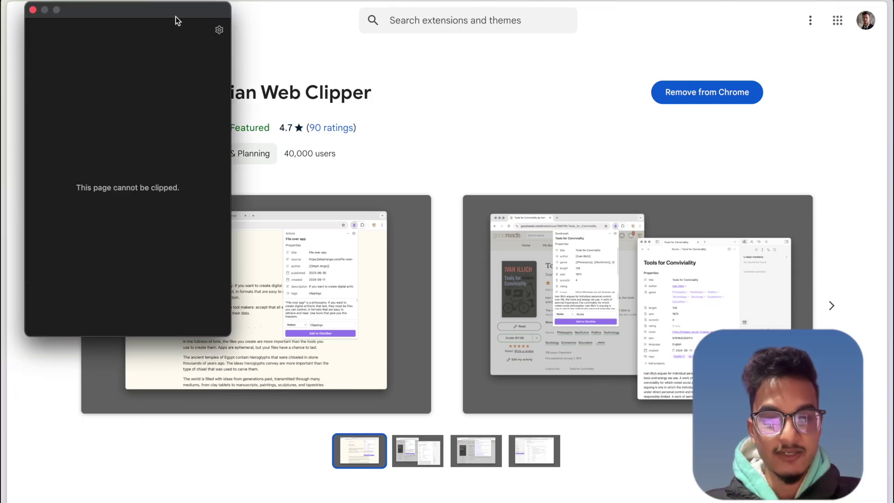
Close the Web Clipper window, relaunch the clipper on the Chrome Web Store page and dismiss it again
left_click_drag(69, 17, 164, 109)
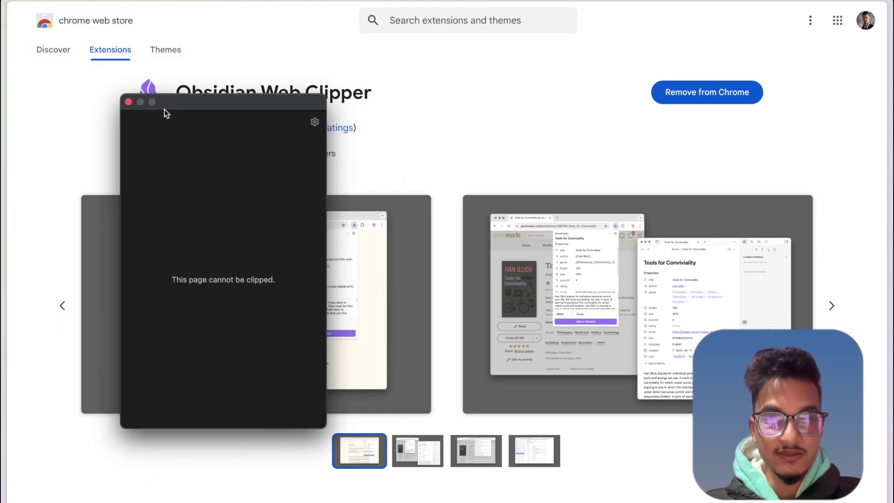
left_click(129, 103)
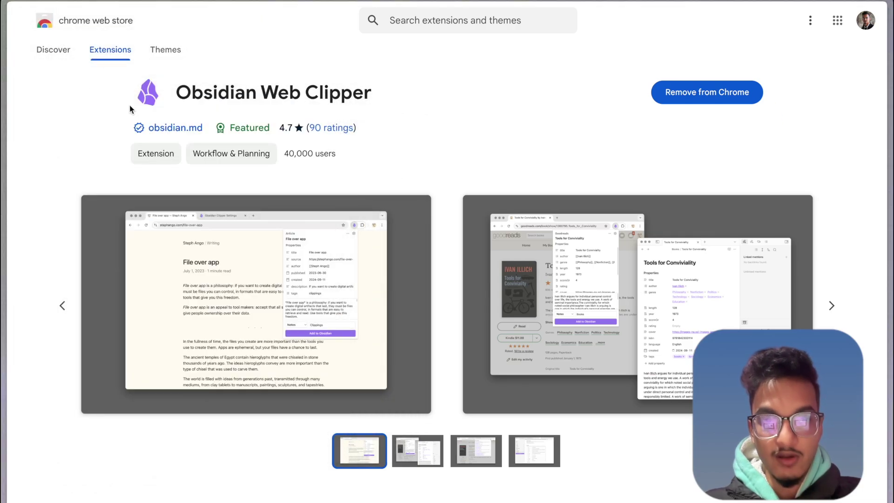
left_click(328, 208)
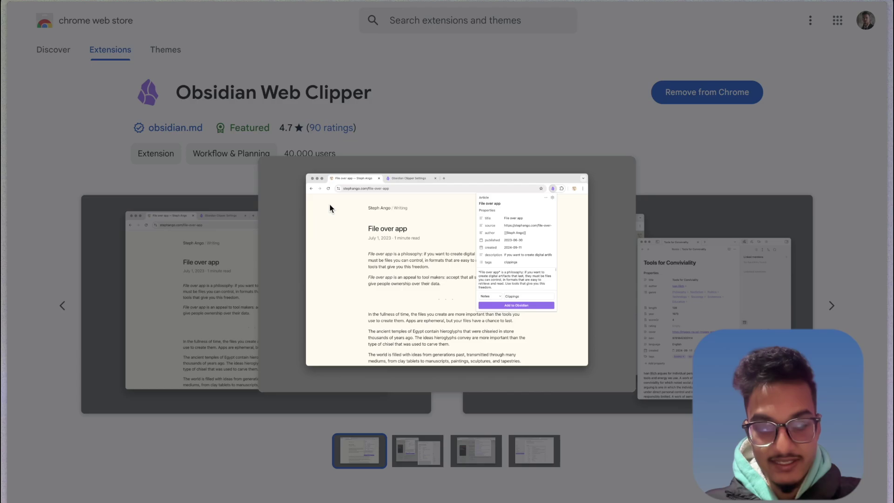
left_click(565, 122)
key("alt+shift+o")
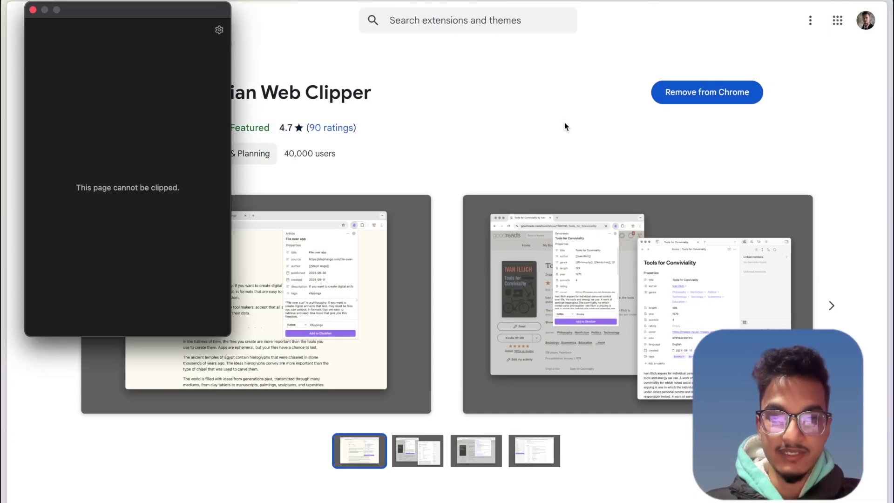
left_click(416, 130)
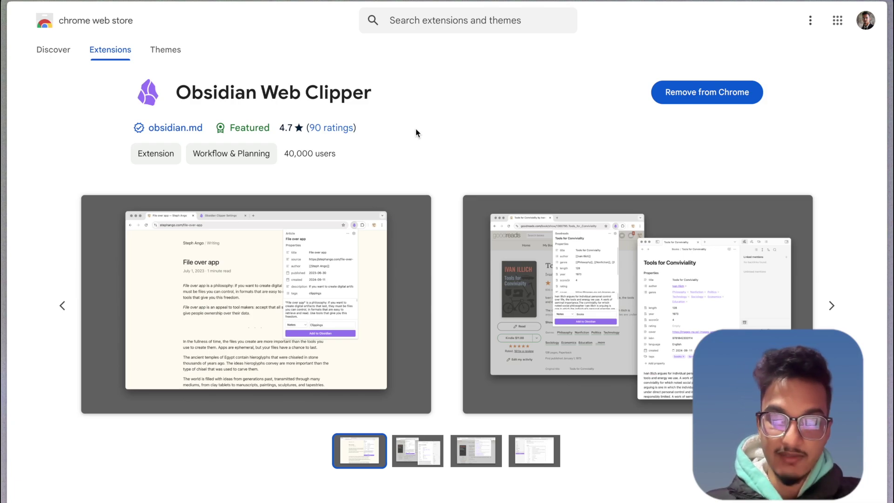
Go to the "Becoming a magician" article, launch Web Clipper on it and review the content captured for the clip
key("super+l")
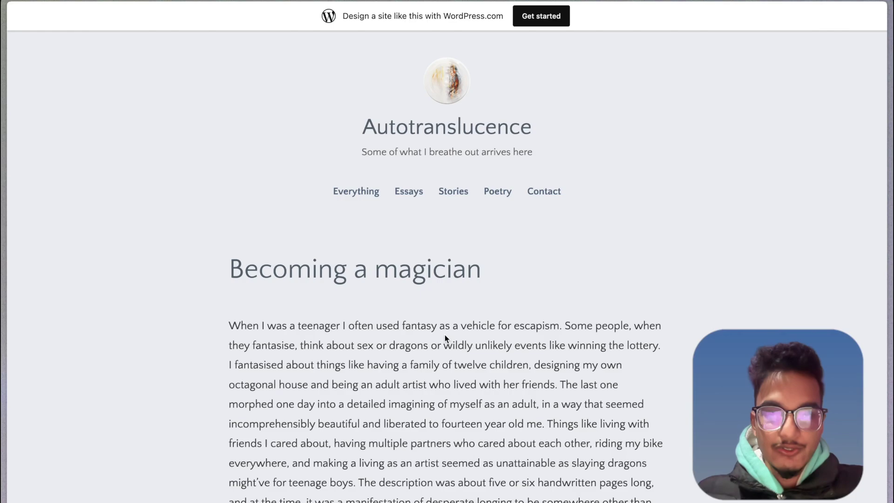
scroll(445, 334, "down", 2)
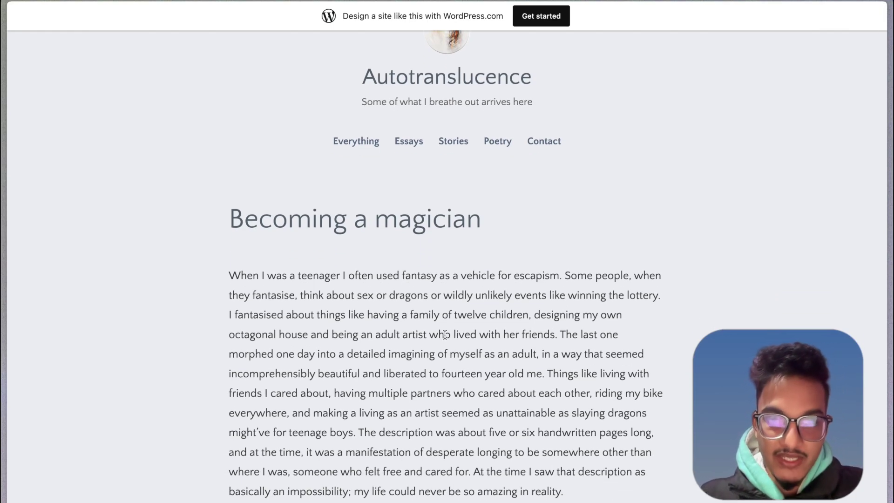
mouse_move(3, 224)
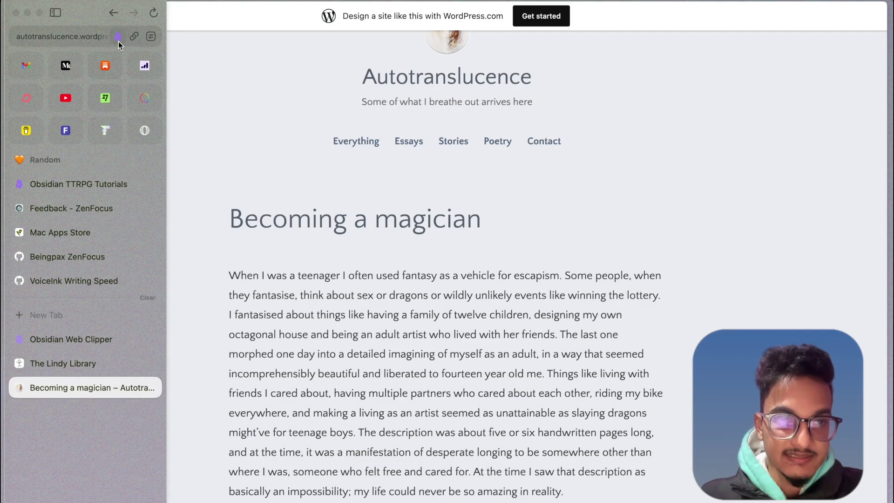
left_click(118, 37)
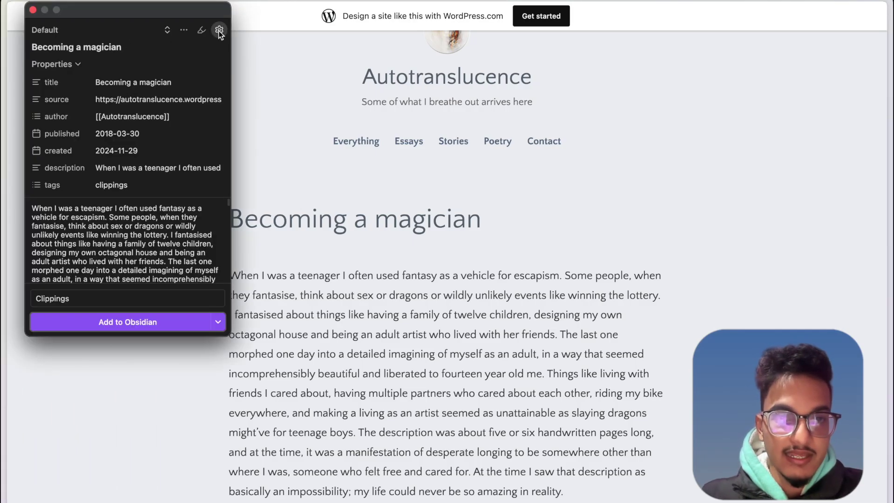
scroll(139, 234, "down", 1)
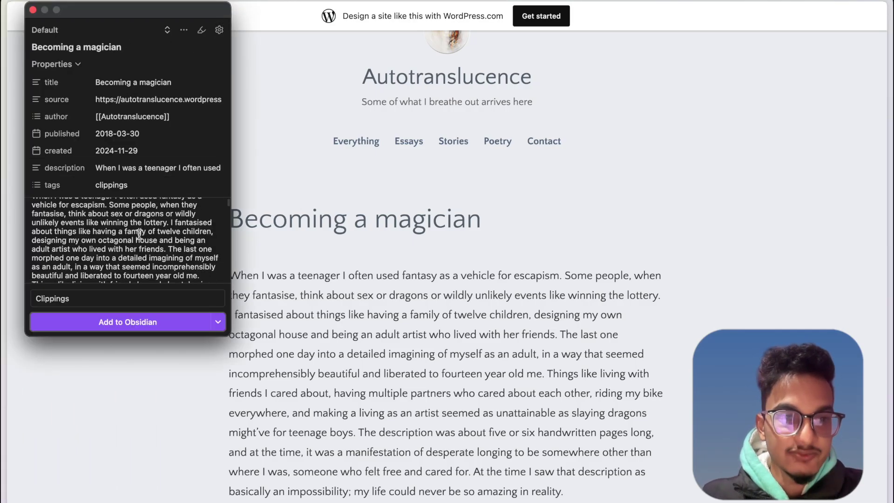
scroll(140, 234, "down", 15)
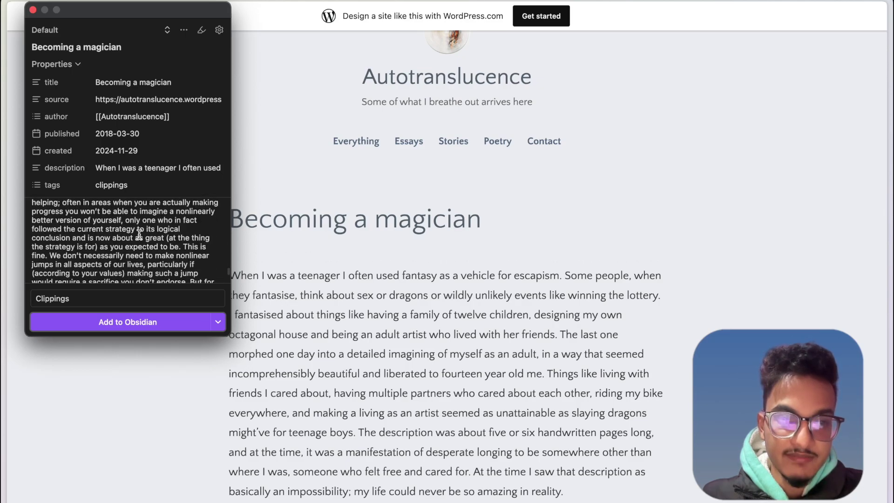
scroll(139, 235, "down", 10)
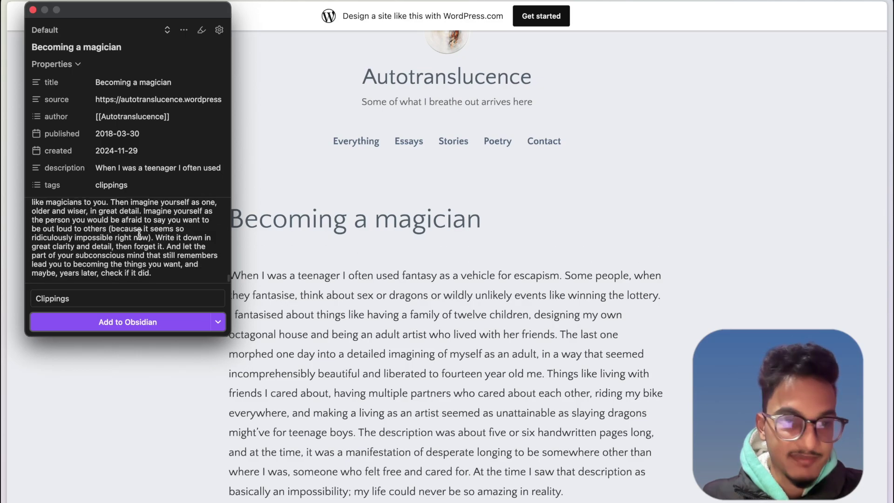
Check the template choices for the clip and open Web Clipper's general settings to read about vaults
left_click(57, 30)
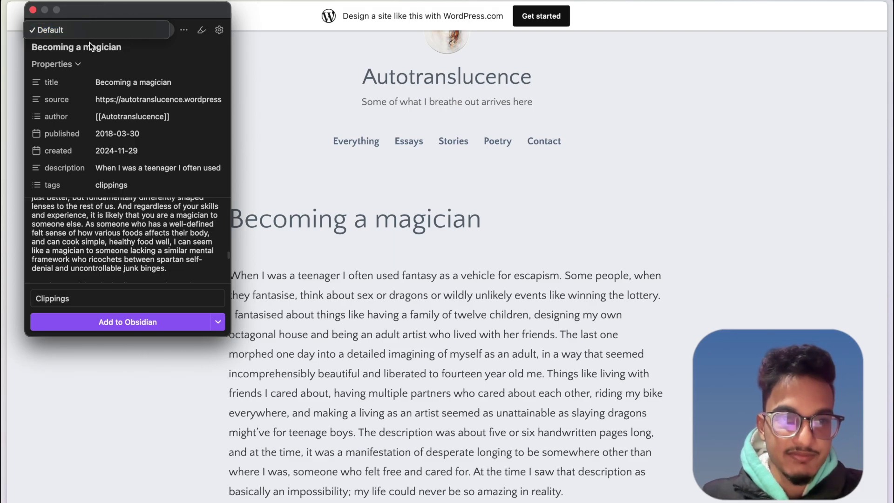
left_click(220, 30)
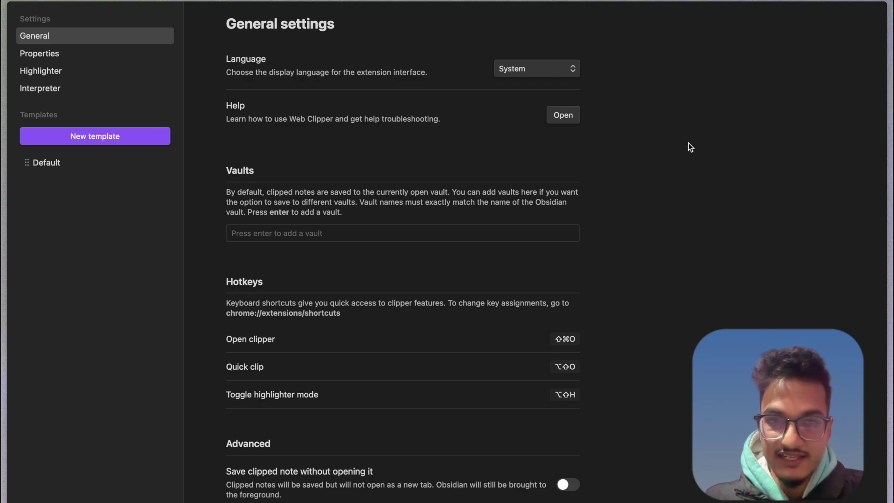
double_click(227, 172)
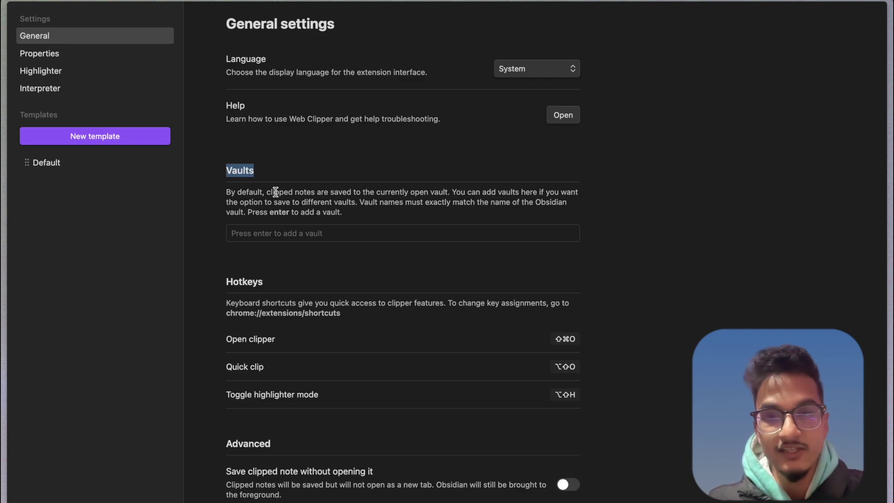
Try entering "vault" and "obsidian, vault" as vault names, and clear the entry without adding a vault
left_click(282, 237)
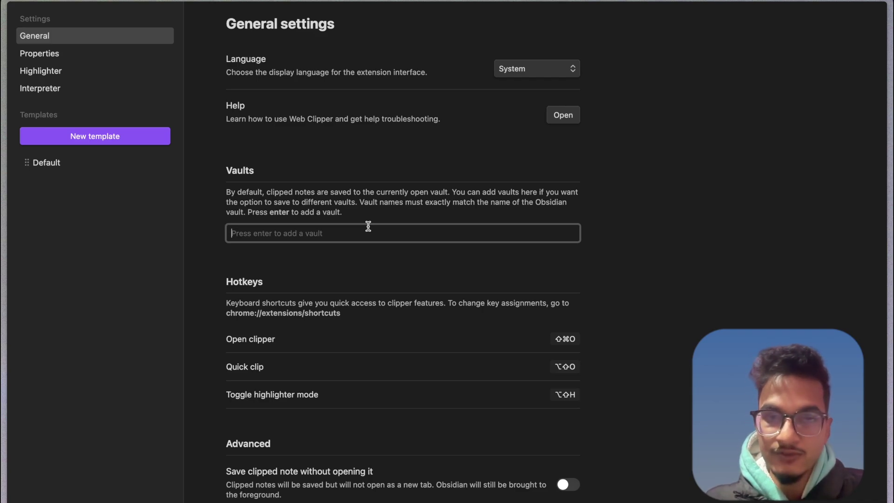
type("vault")
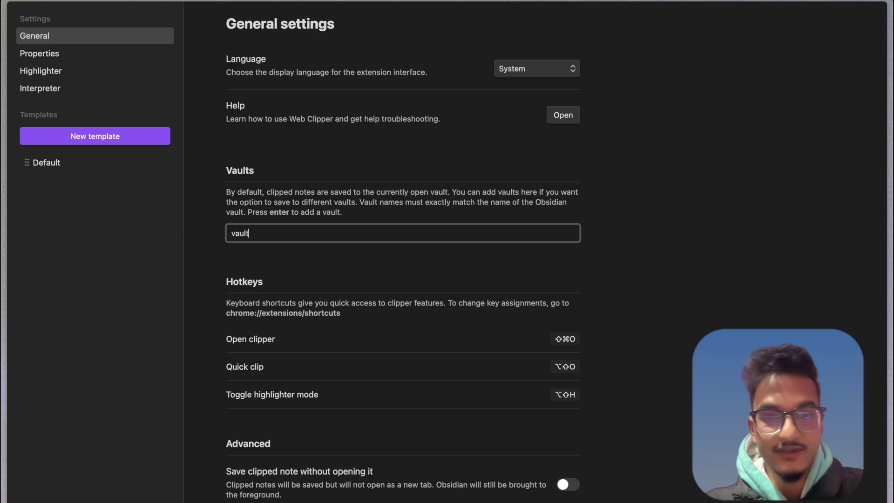
key("super+a")
type("obsidian, ")
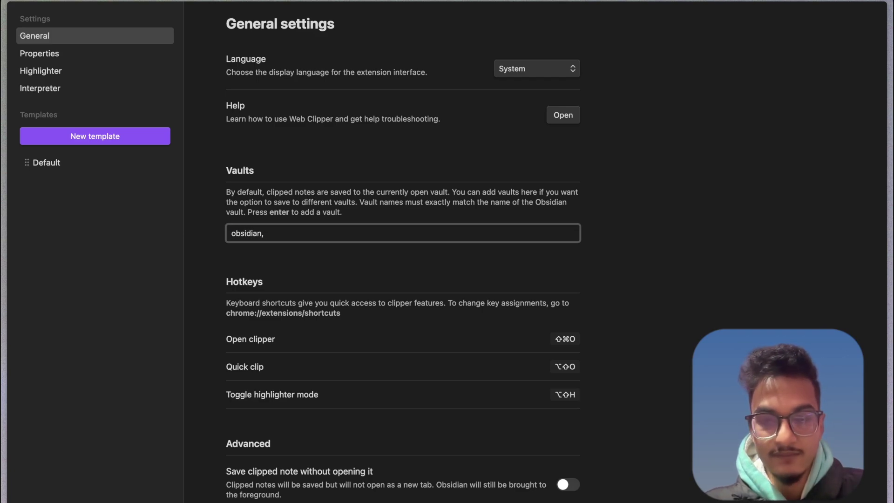
type("vault")
key("super+a")
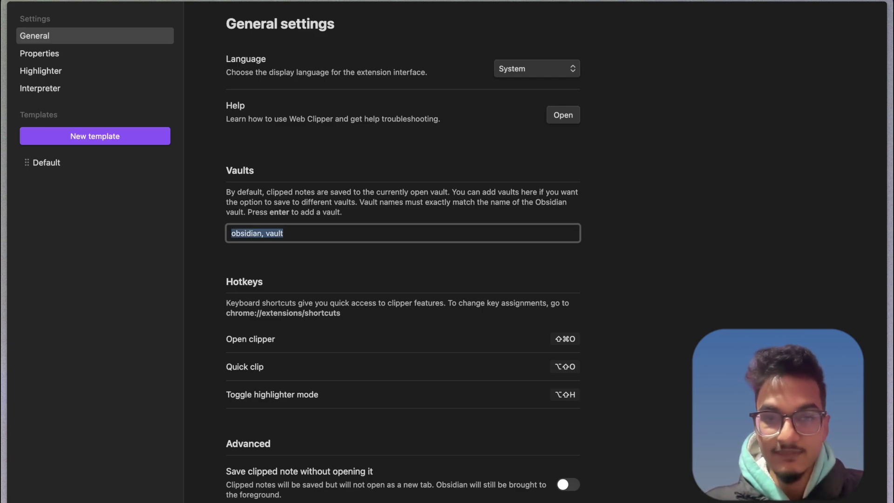
key("BackSpace")
left_click(331, 205)
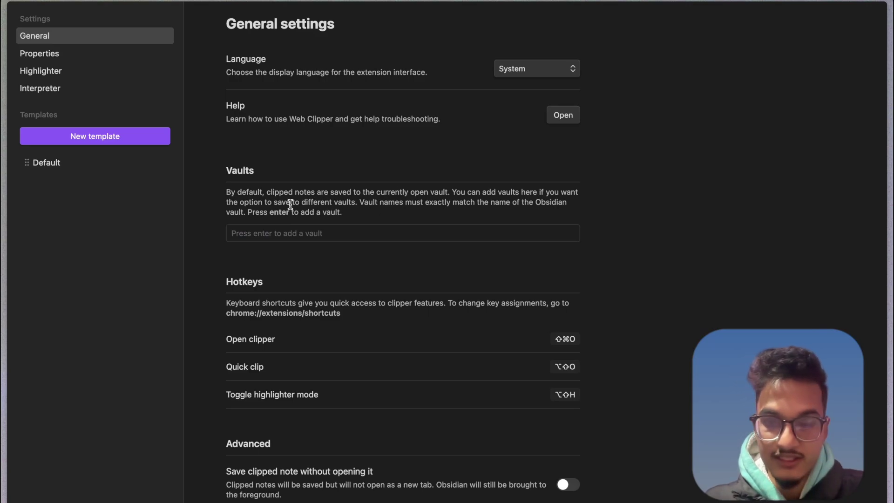
Review the hotkeys for opening the clipper, quick clipping and toggling highlighter mode
scroll(333, 306, "down", 1)
scroll(302, 242, "down", 2)
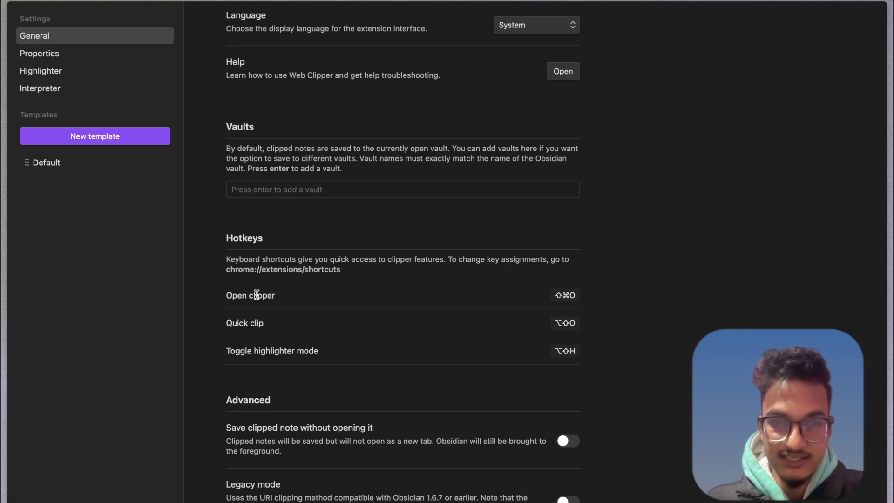
triple_click(238, 296)
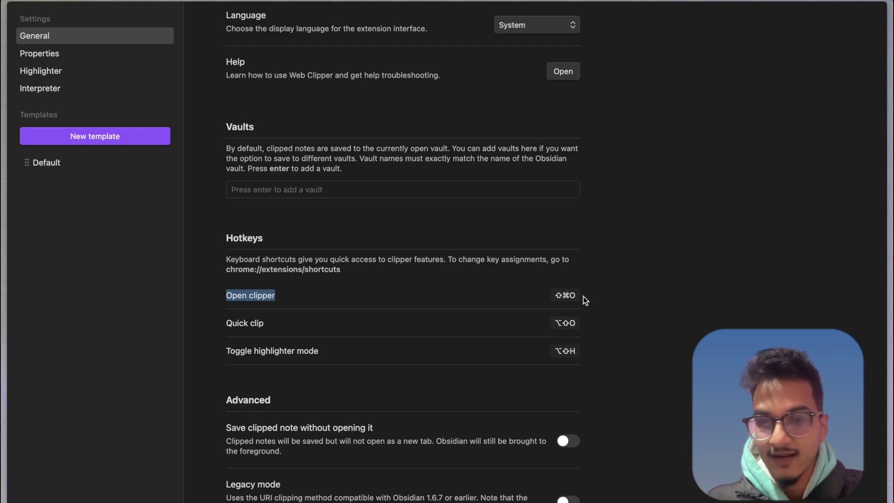
left_click(235, 329)
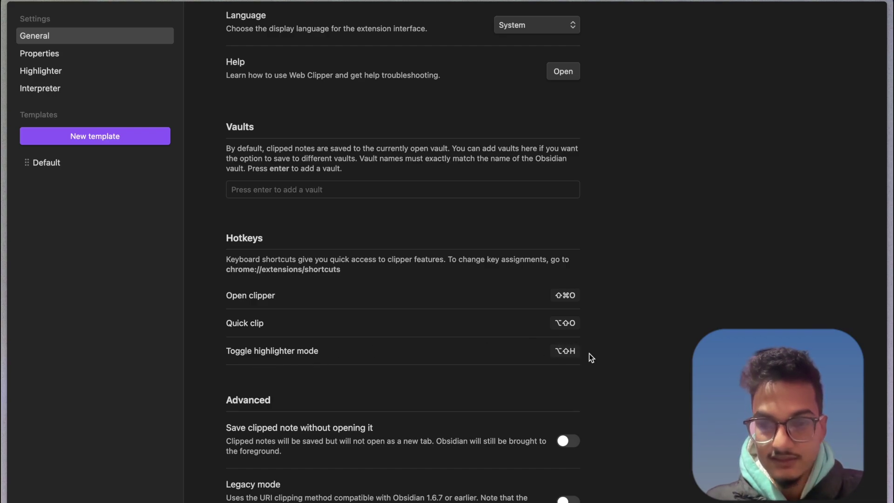
Turn on "Save clipped note without opening it" in the advanced settings and look over the remaining general options
scroll(567, 350, "down", 4)
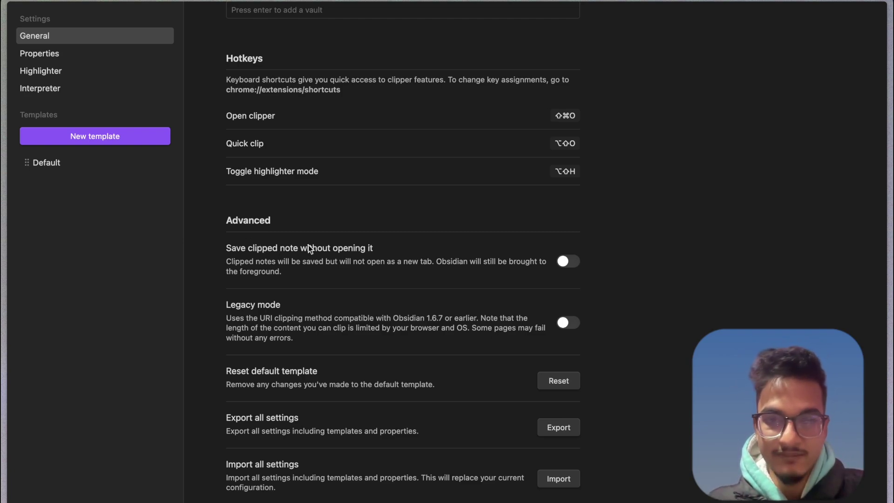
left_click(386, 252)
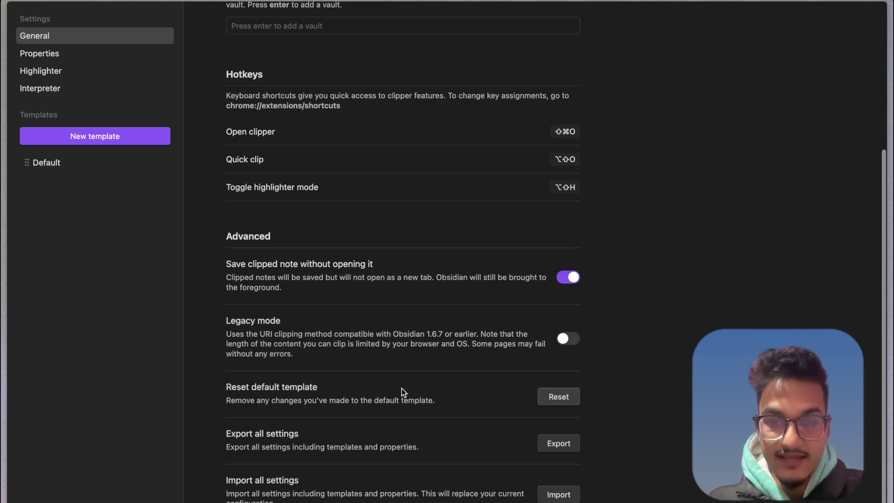
scroll(401, 391, "up", 5)
scroll(329, 327, "down", 3)
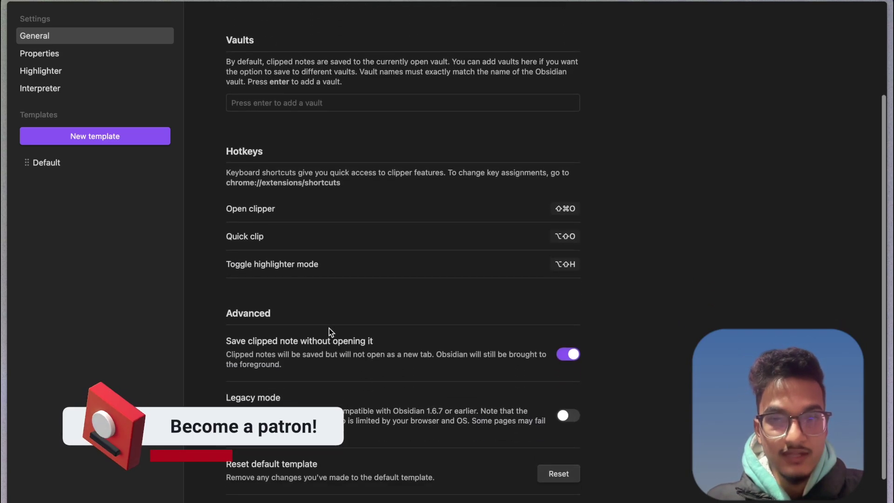
scroll(328, 328, "up", 3)
Create a new clipping template and name it "Article"
left_click(138, 142)
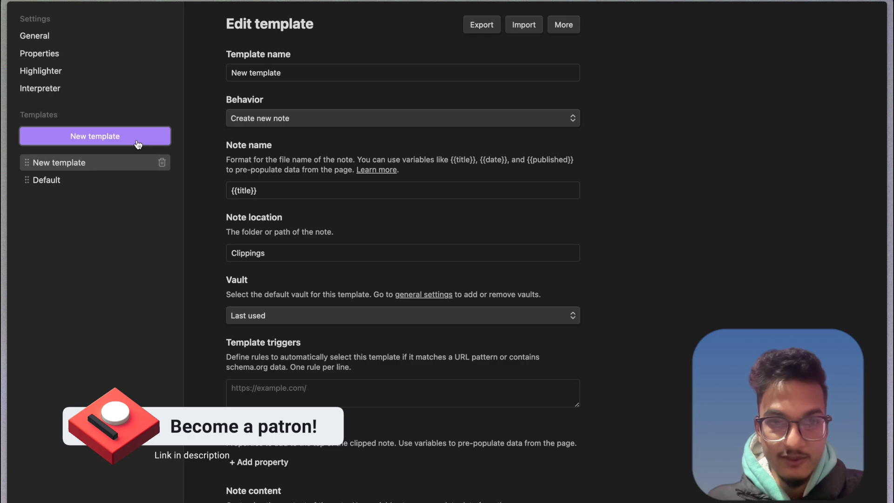
left_click(247, 70)
key("super+a")
type("Article")
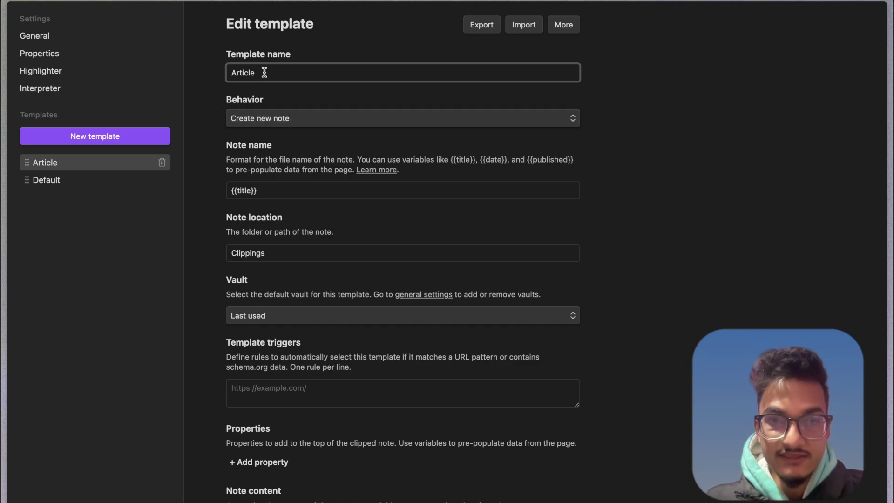
Examine the behavior options for the Article template and keep "Create new note"
left_click(260, 122)
left_click(249, 121)
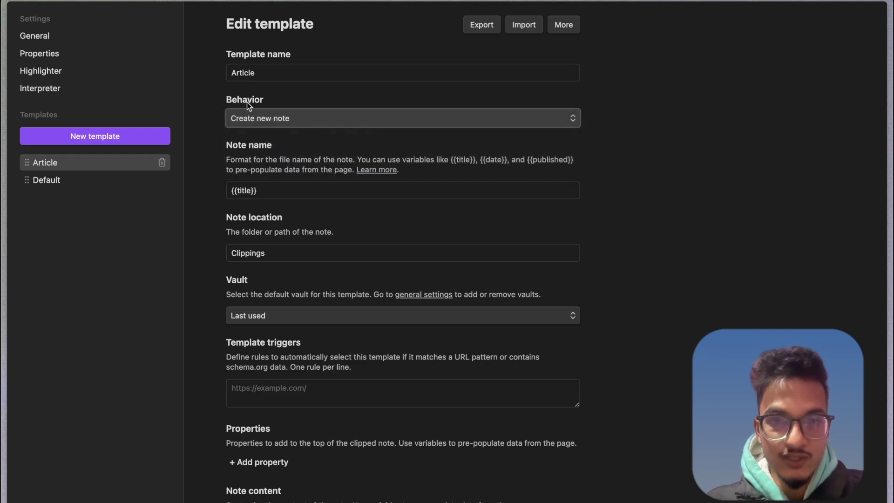
left_click(265, 112)
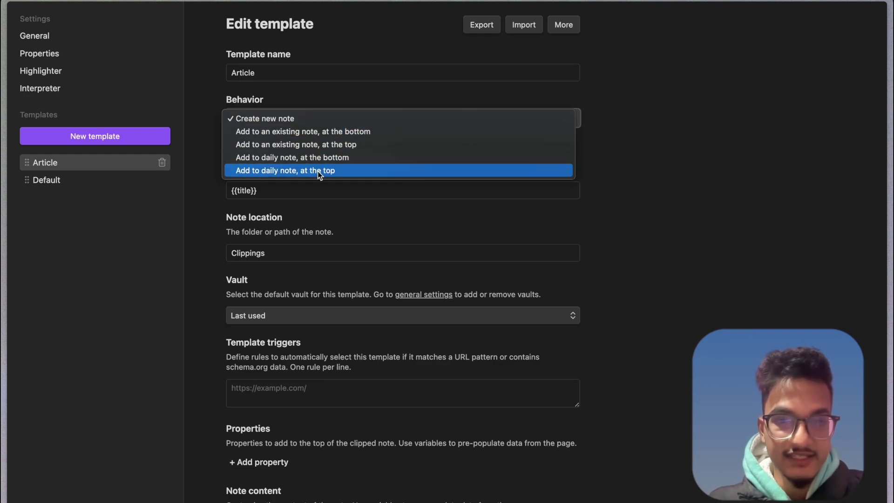
left_click(303, 210)
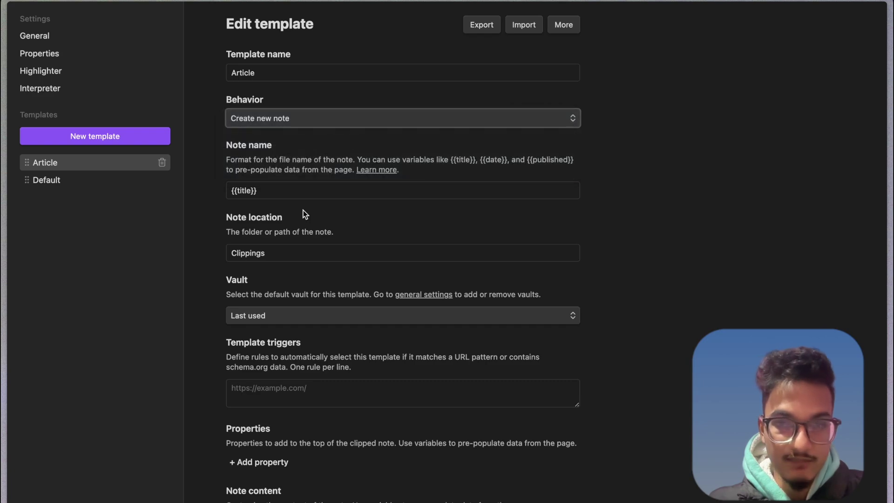
Extend the Article template's note name with the author variable so that it reads "{{title}} -{{author))"
triple_click(262, 162)
left_click(303, 162)
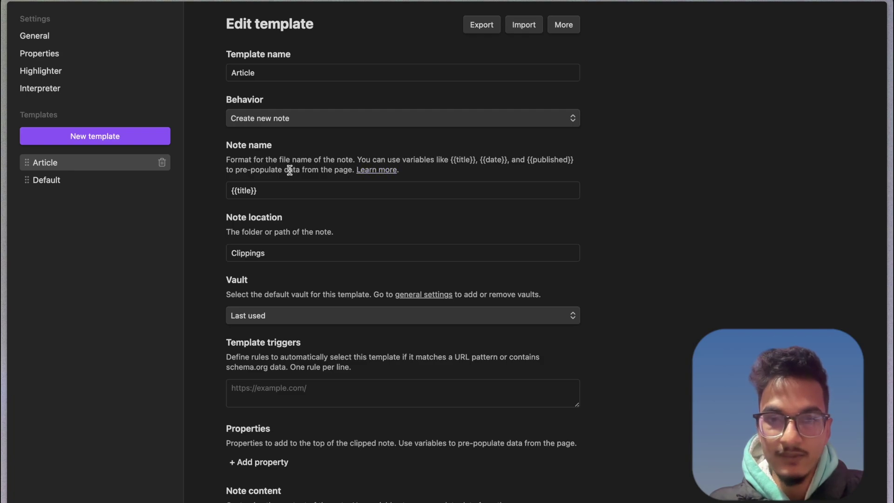
left_click_drag(289, 170, 267, 170)
left_click(266, 170)
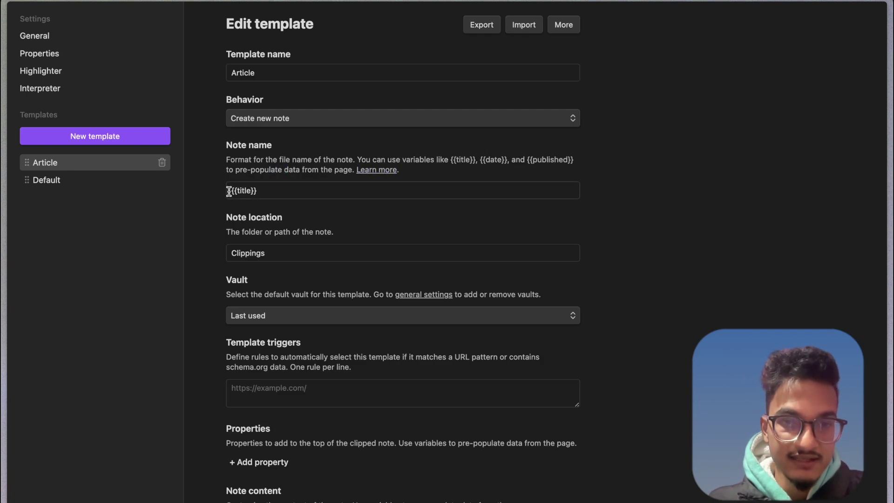
left_click_drag(224, 191, 287, 190)
left_click(288, 191)
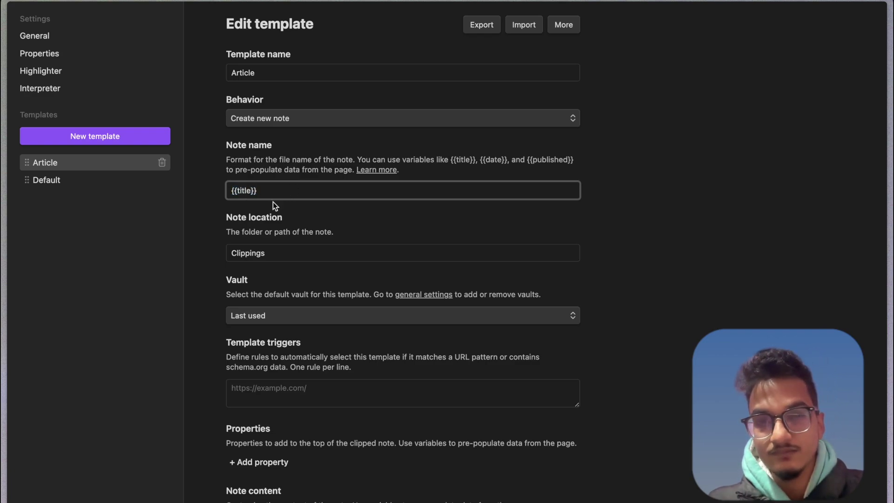
type("-{")
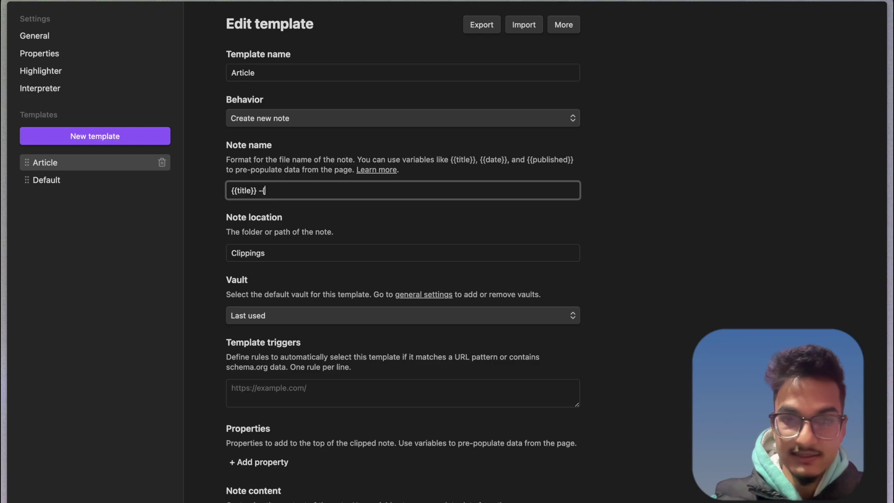
type("{author")
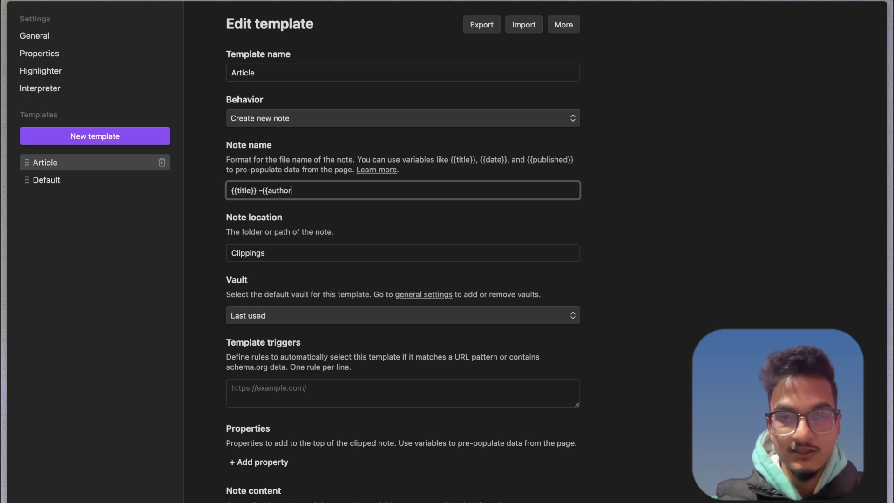
type("}}")
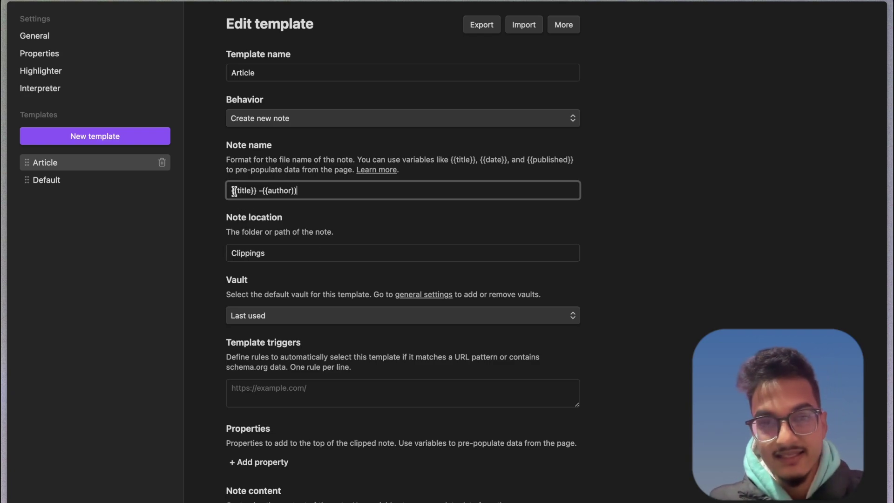
left_click_drag(235, 191, 290, 191)
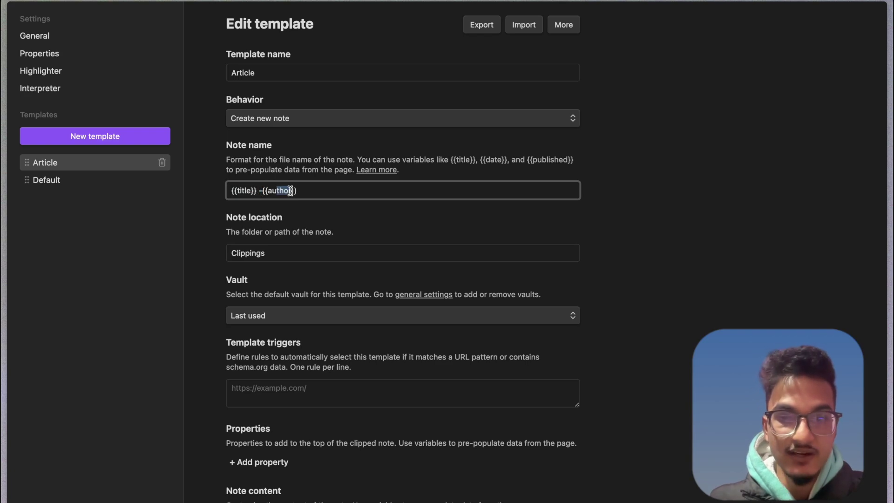
Look up the preset variables in the Obsidian Help page on variables and return to the Article template settings
left_click(371, 174)
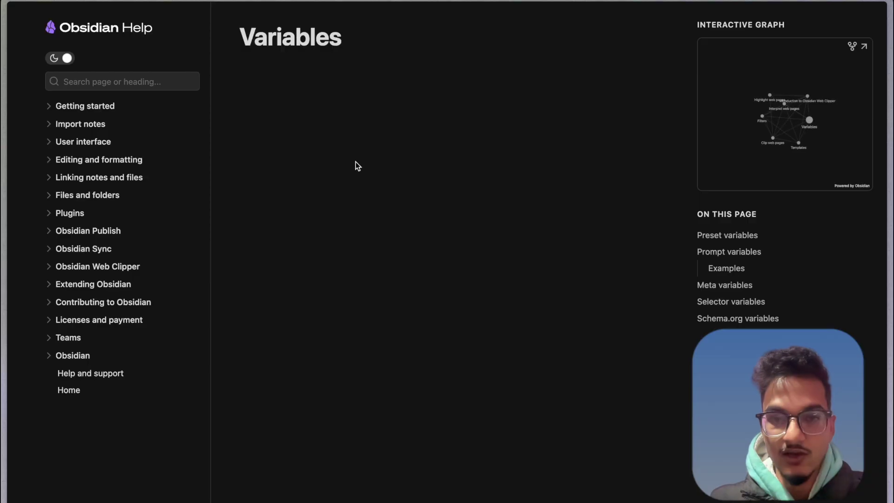
scroll(423, 153, "down", 7)
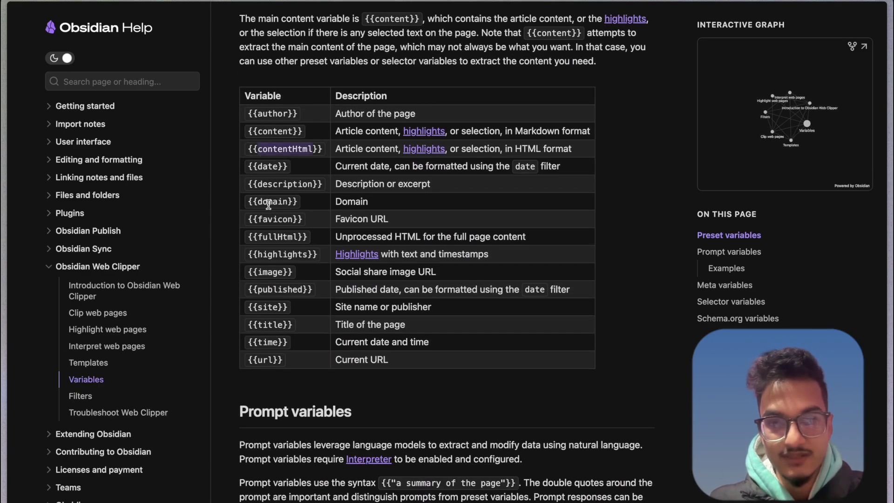
scroll(268, 261, "down", 2)
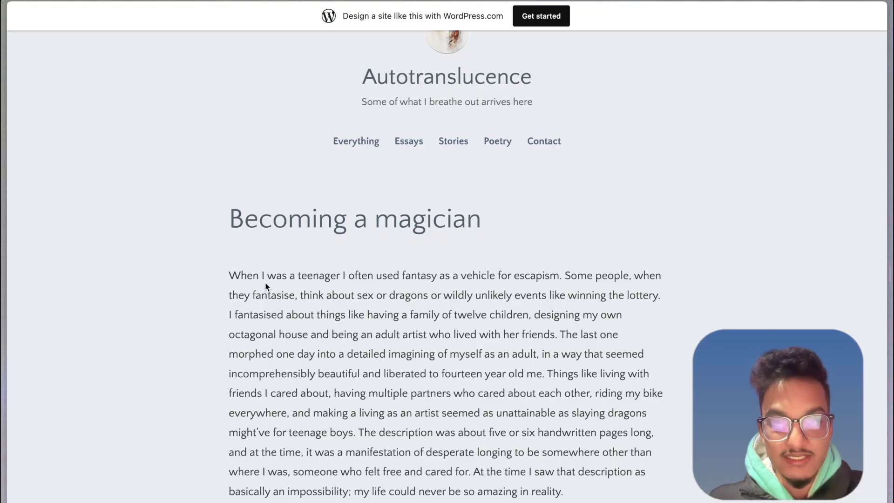
mouse_move(4, 215)
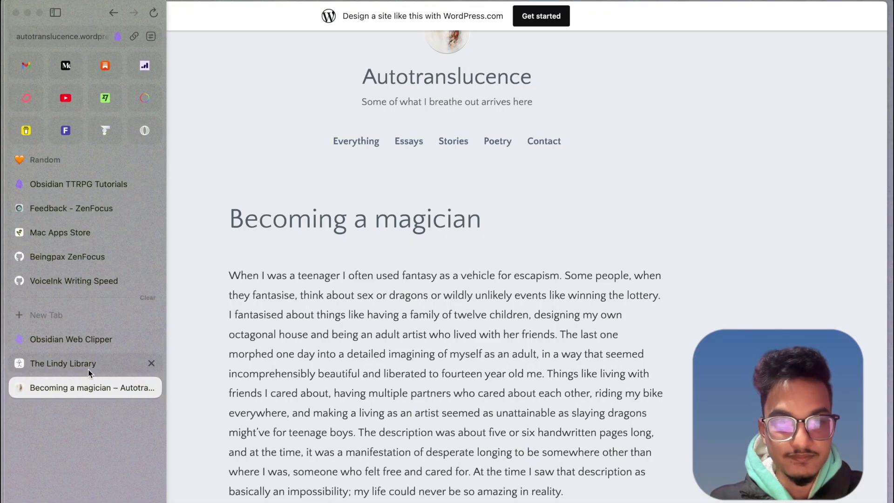
left_click(51, 338)
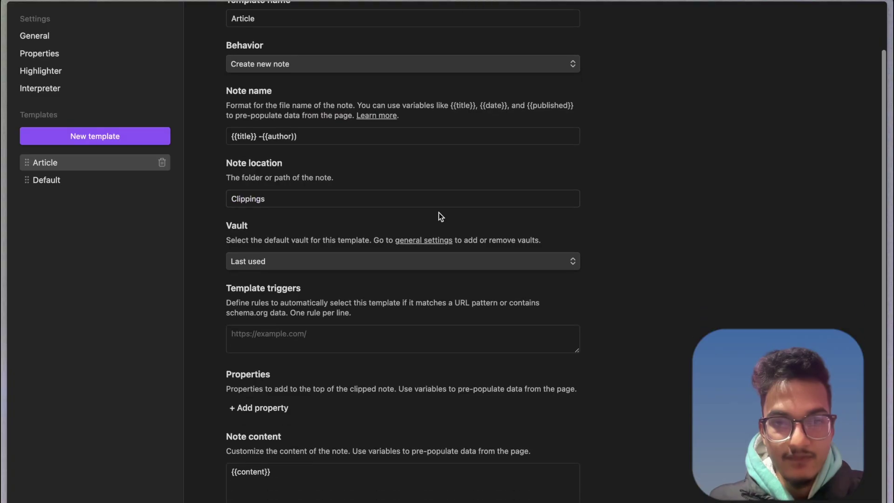
scroll(438, 212, "up", 2)
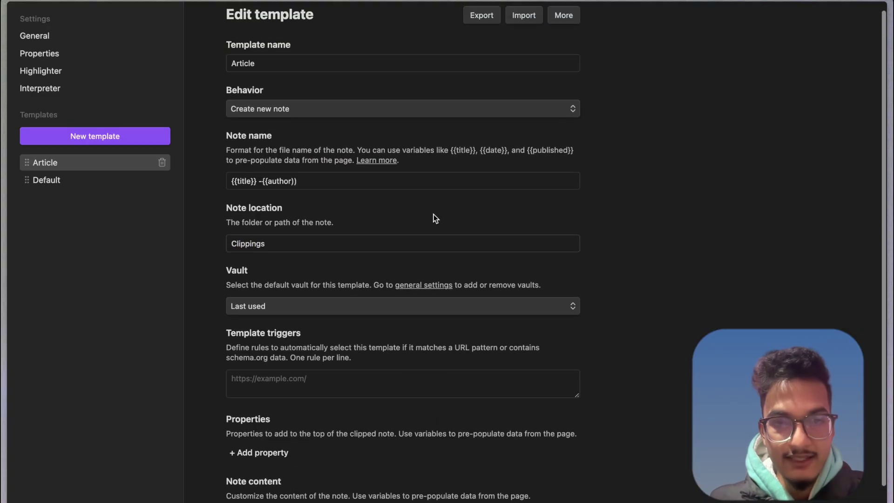
Clear the Article template's note location and undo the deletion to restore "Clippings"
left_click_drag(334, 222, 326, 217)
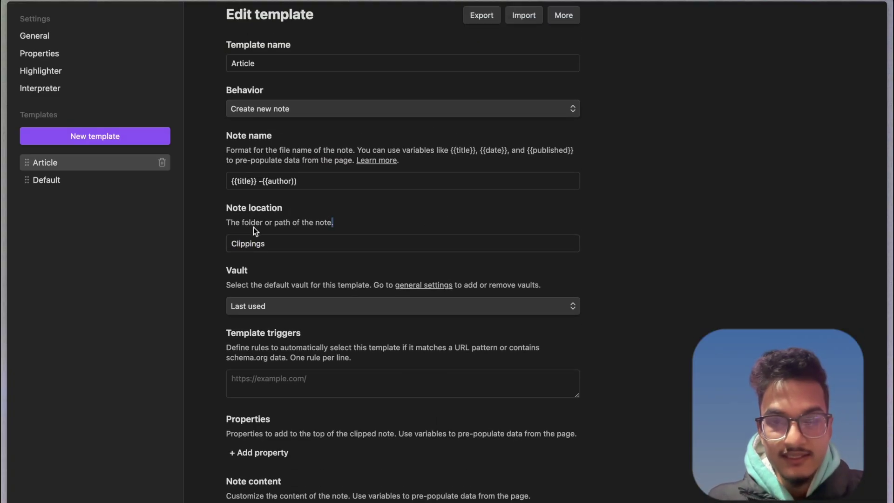
triple_click(237, 223)
double_click(274, 243)
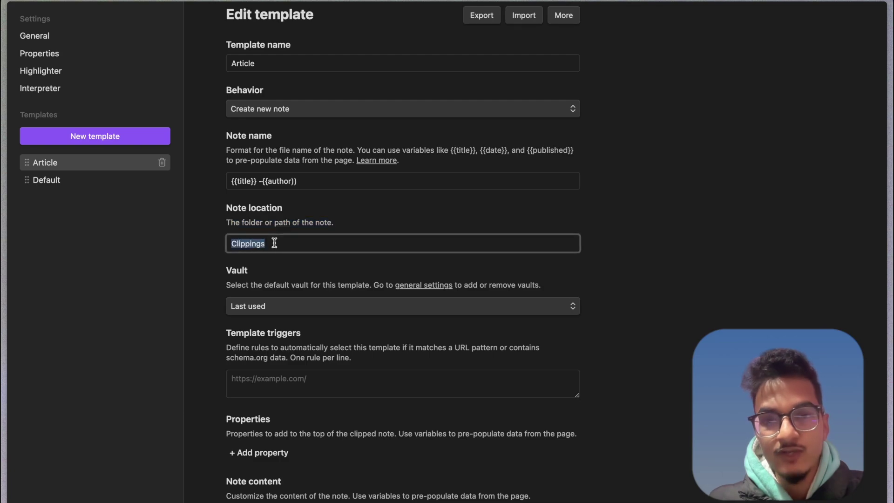
key("BackSpace")
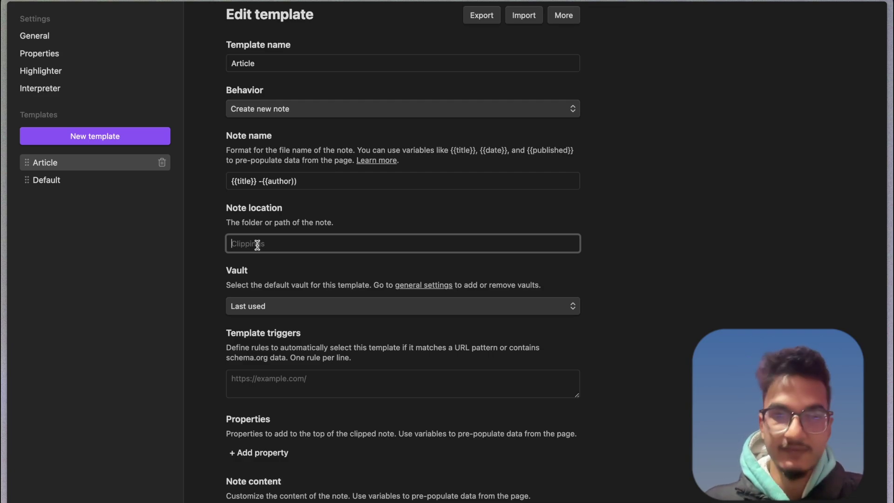
key("ctrl+z")
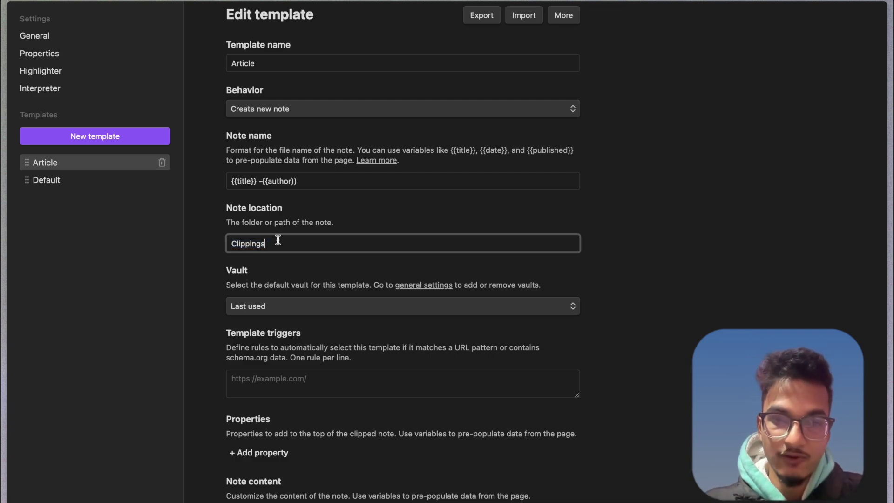
left_click(236, 272)
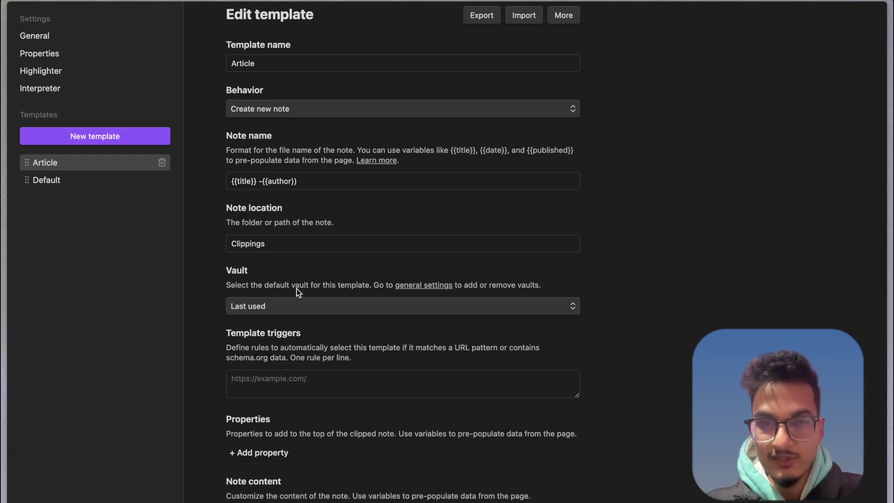
Add two vaults named "Obsidian" and "Vault" in the general settings
left_click(270, 309)
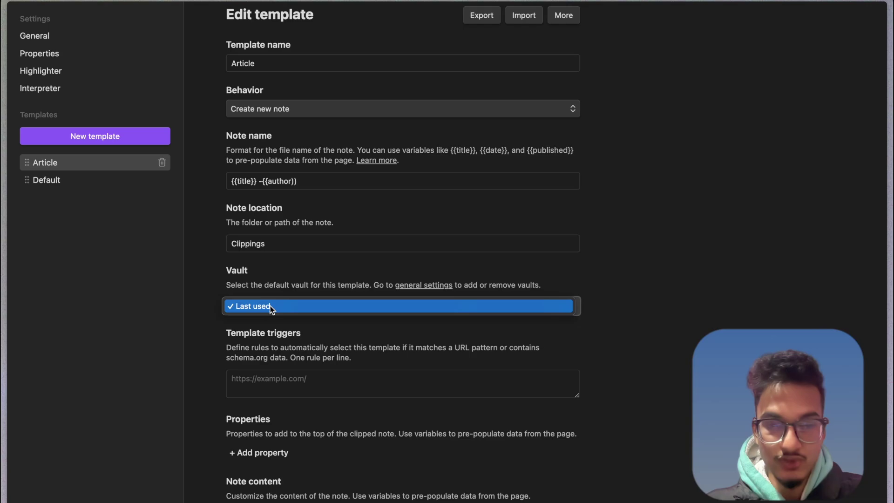
left_click(268, 310)
left_click(414, 293)
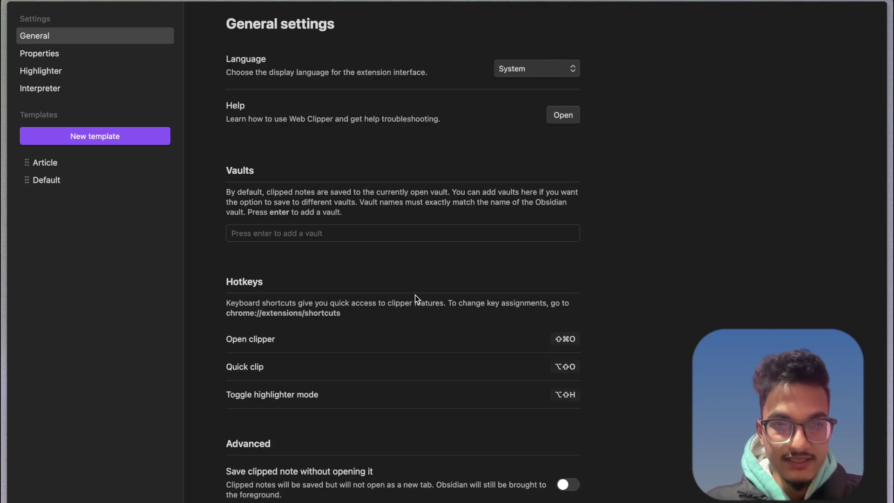
left_click(322, 233)
type("Obsidian")
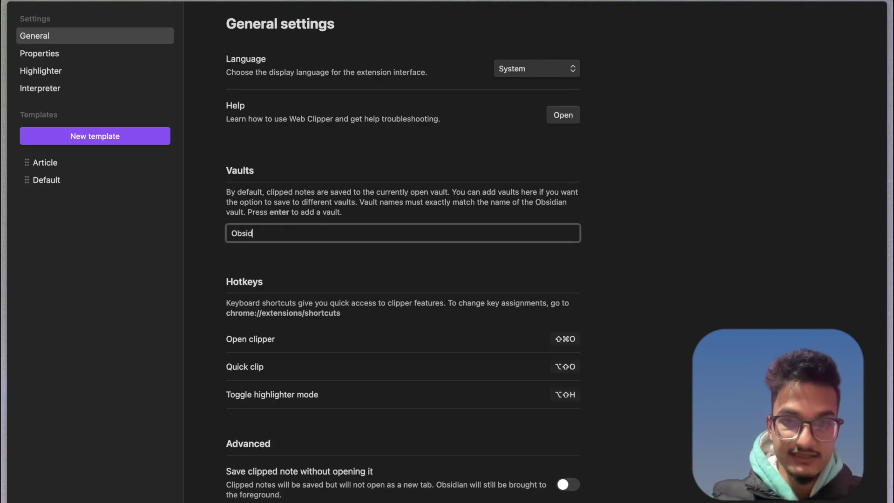
key("Return")
type("Vault")
key("Return")
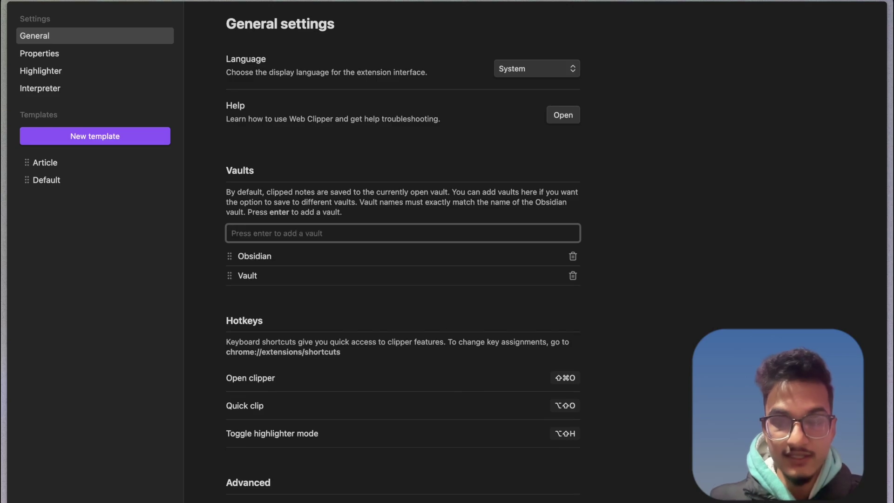
Check the default vault choices for the Article template and return to the vault list in the general settings
left_click(104, 168)
left_click(292, 315)
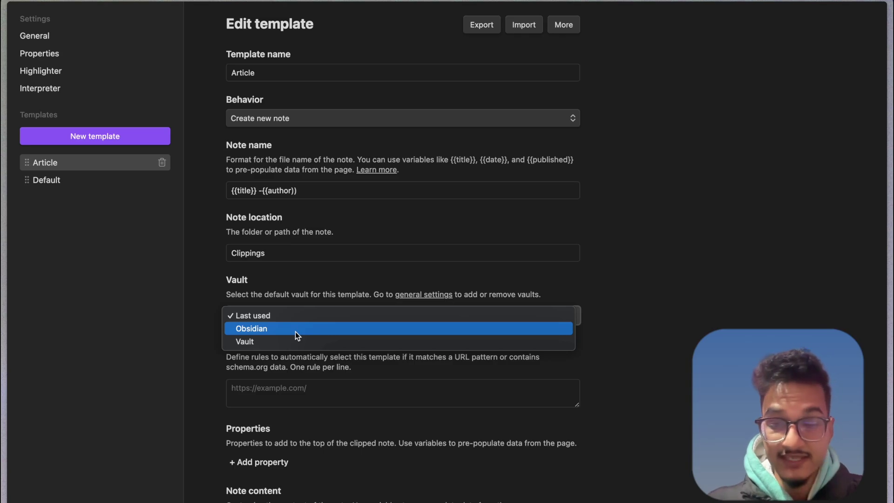
left_click(59, 40)
left_click(55, 40)
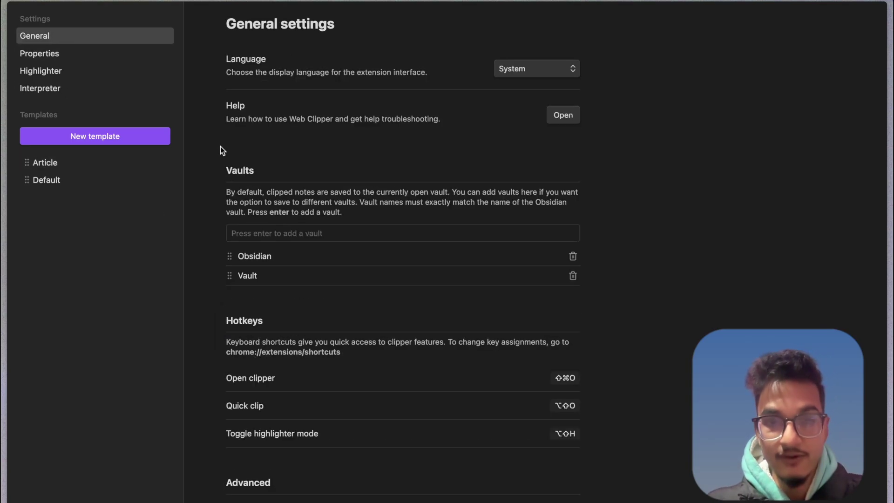
left_click(294, 232)
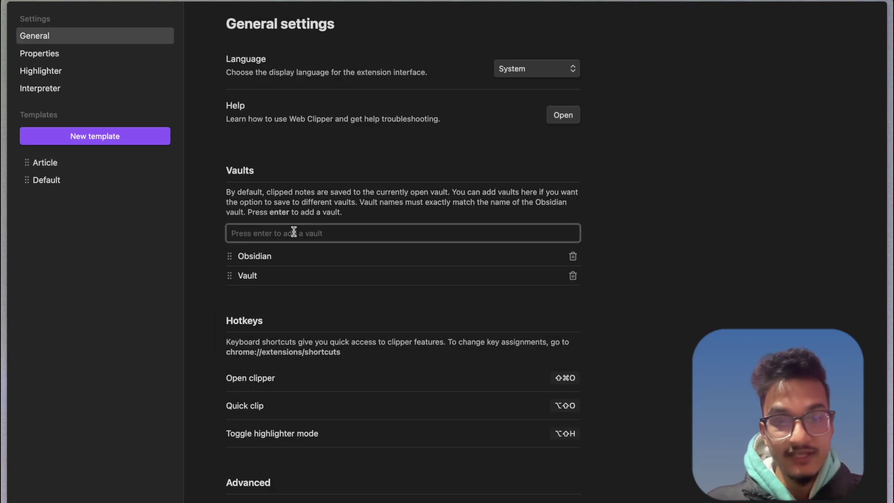
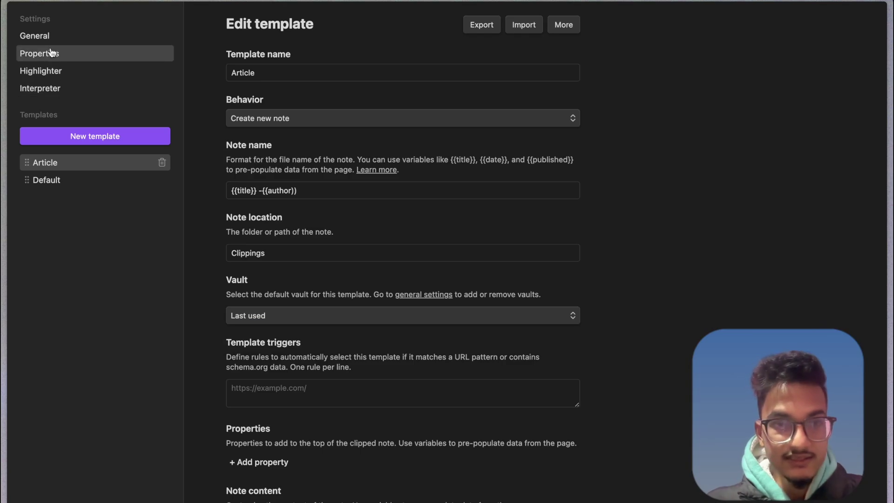
Delete the "Obsidian" and "Vault" entries from the vault list and check the Article template's vault choices again
left_click(51, 37)
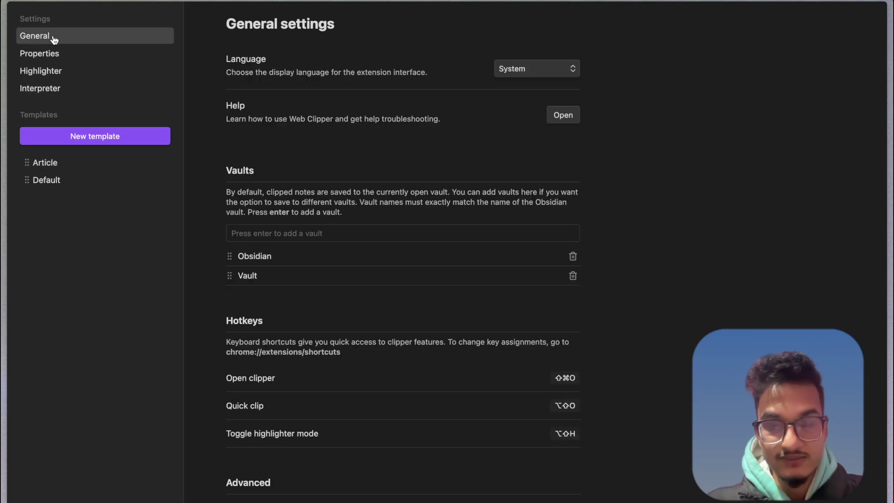
left_click(573, 256)
left_click(72, 170)
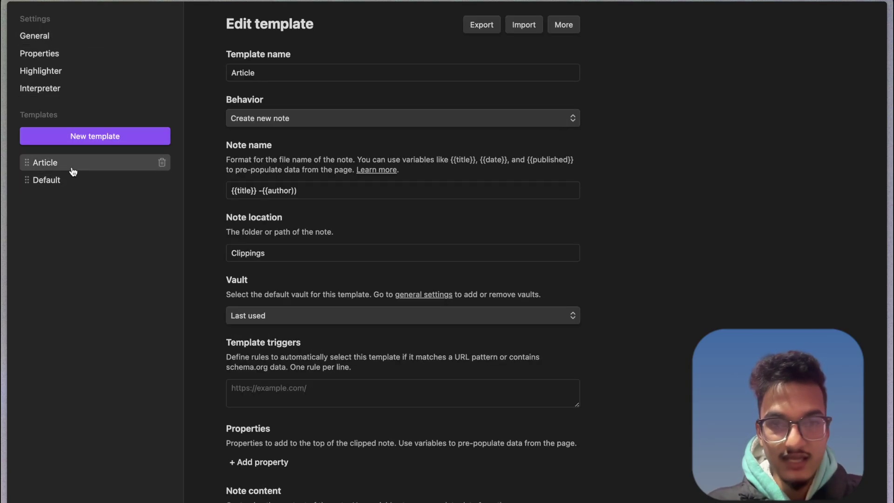
left_click(330, 317)
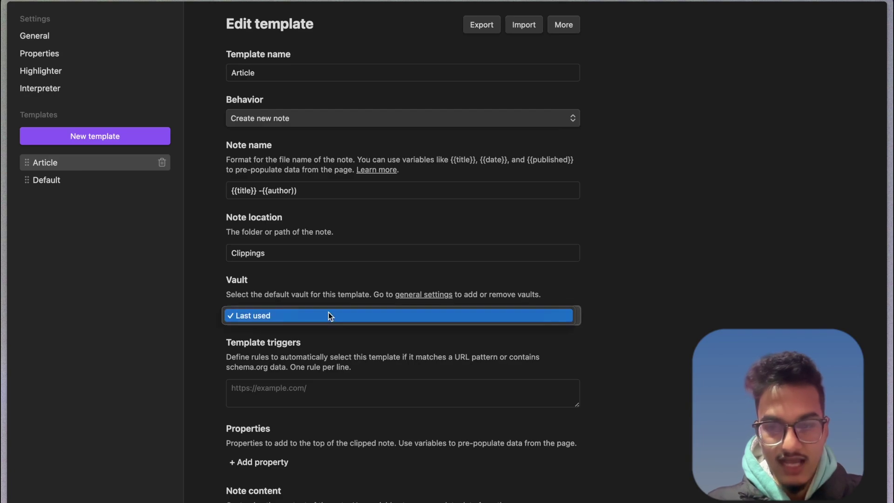
left_click(276, 387)
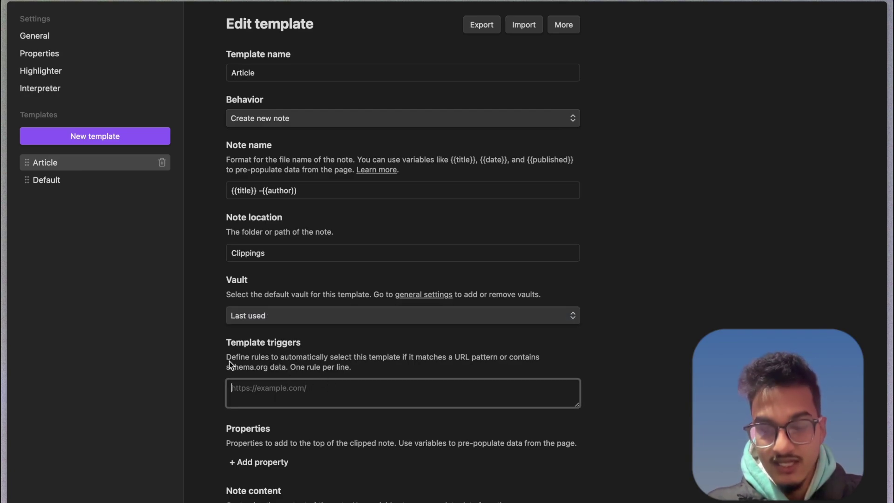
left_click_drag(226, 356, 456, 359)
left_click_drag(460, 358, 405, 354)
left_click(404, 354)
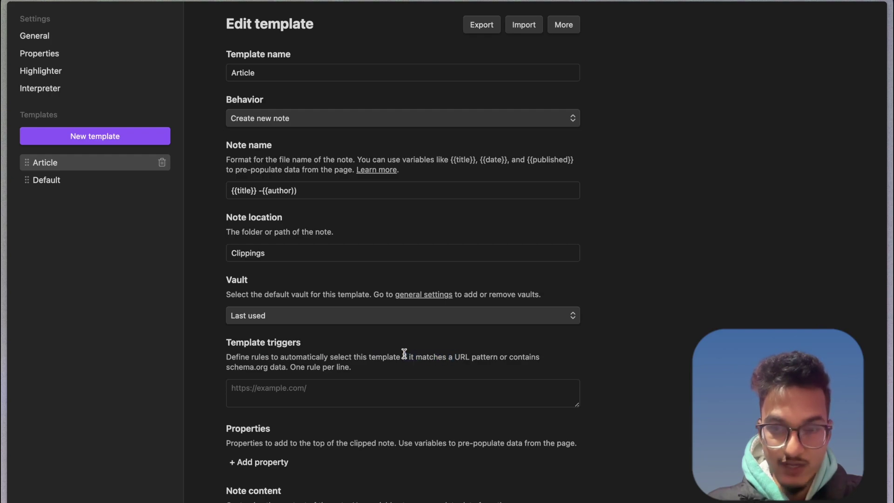
triple_click(236, 369)
triple_click(311, 367)
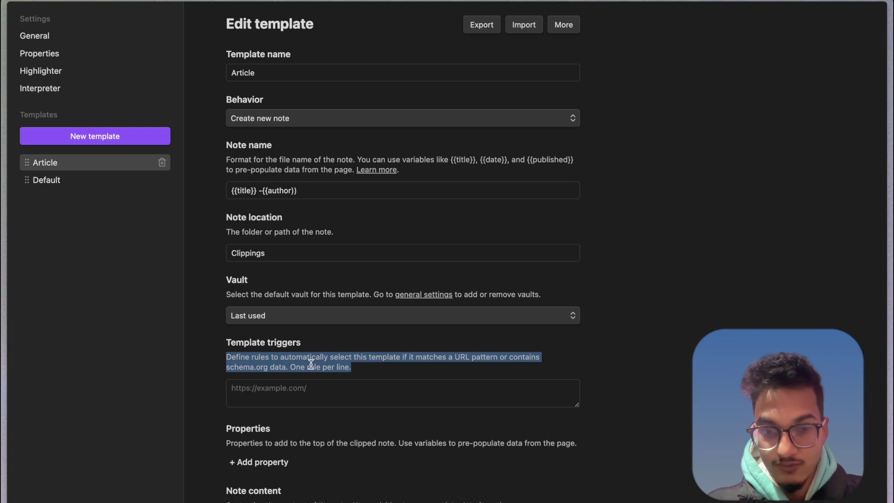
left_click(255, 388)
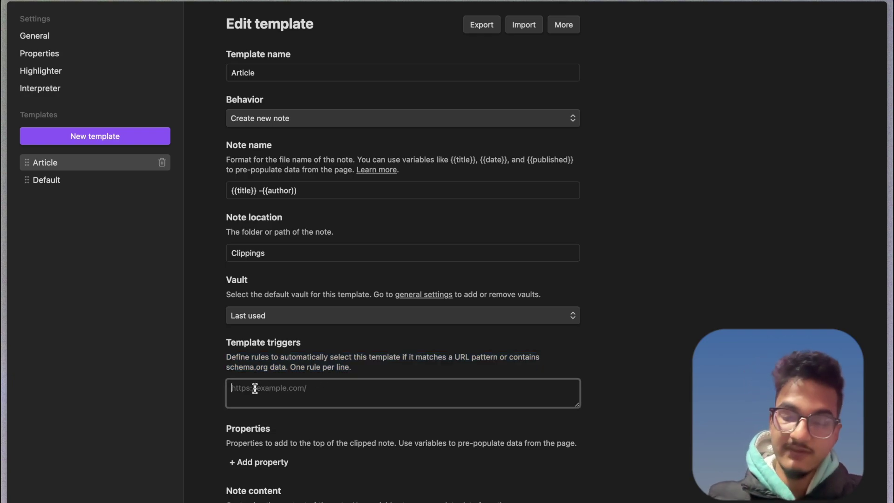
type("https://")
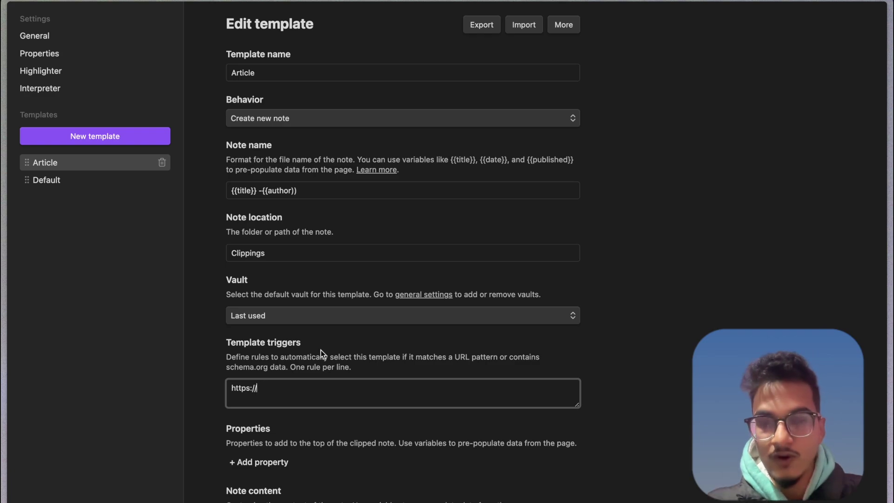
left_click(276, 376)
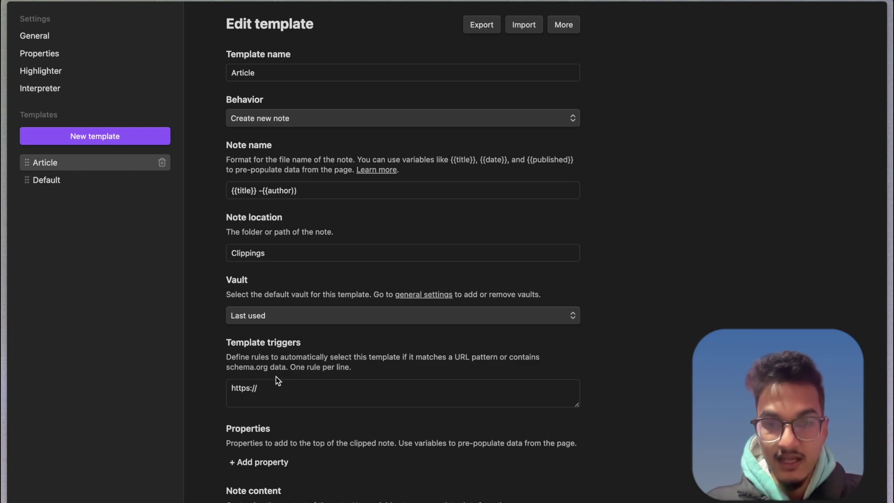
left_click(277, 386)
type("me")
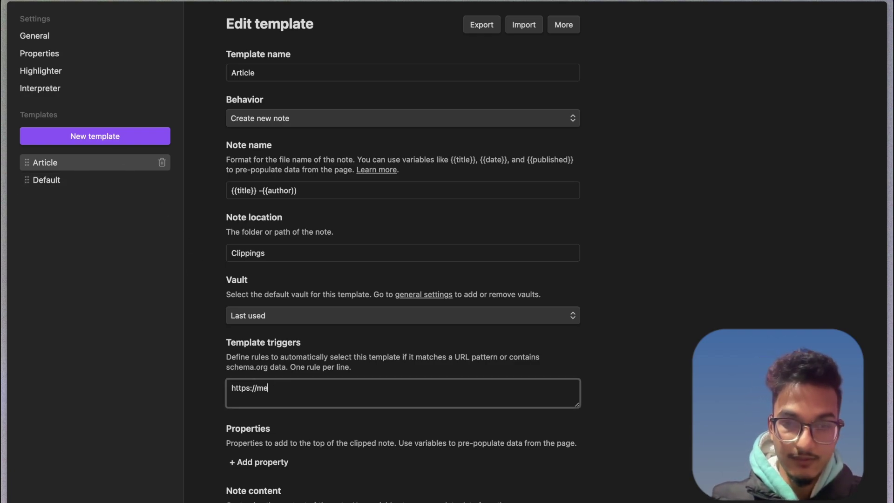
type("dium.com")
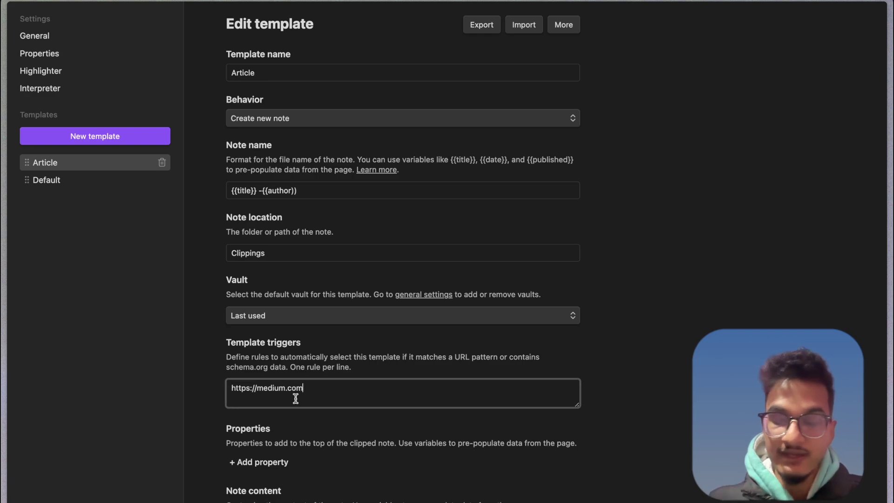
left_click(352, 362)
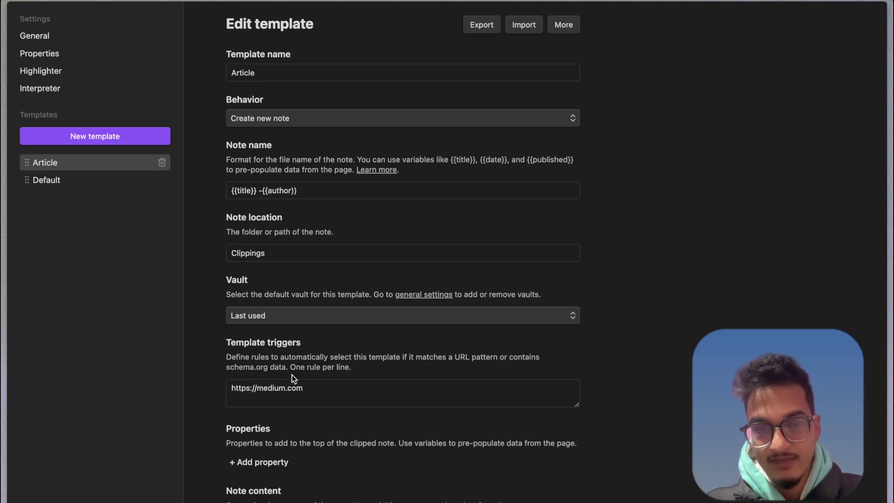
left_click(324, 381)
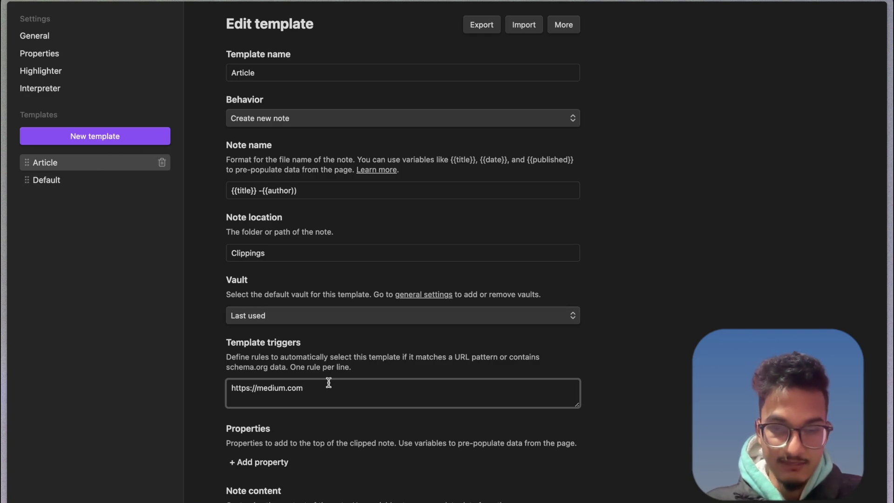
Add a "title" property with the value {{title}} to the Article template and start a second property
scroll(329, 381, "down", 3)
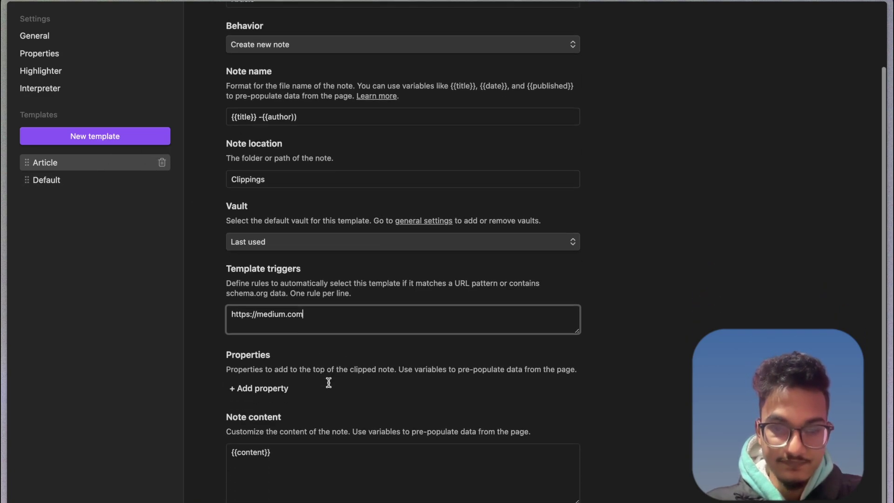
left_click(281, 390)
left_click(295, 386)
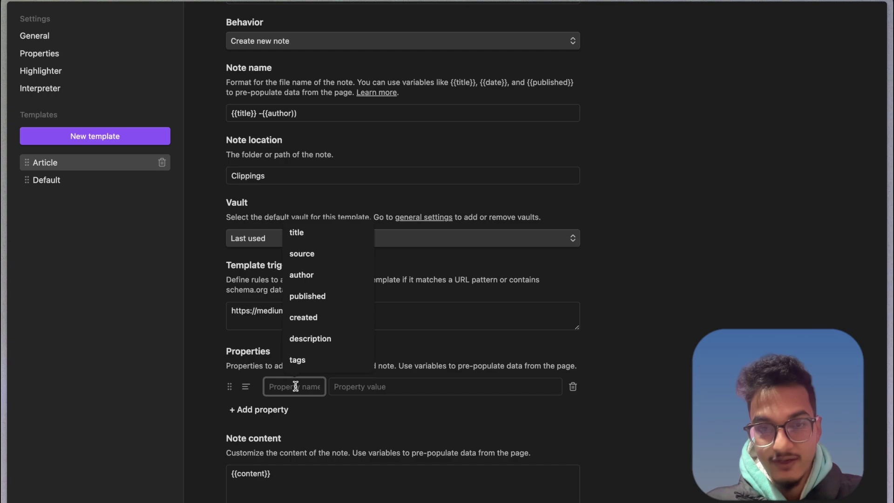
left_click(312, 235)
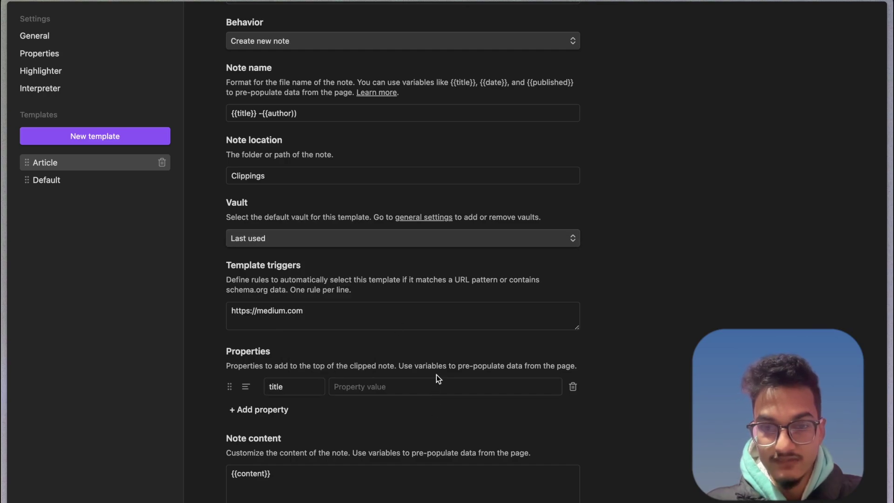
key("Tab")
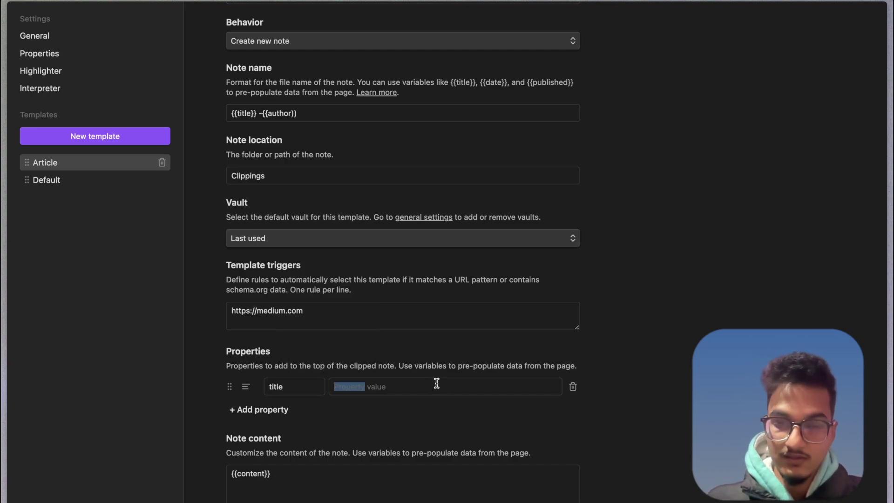
left_click(436, 385)
type("{{title")
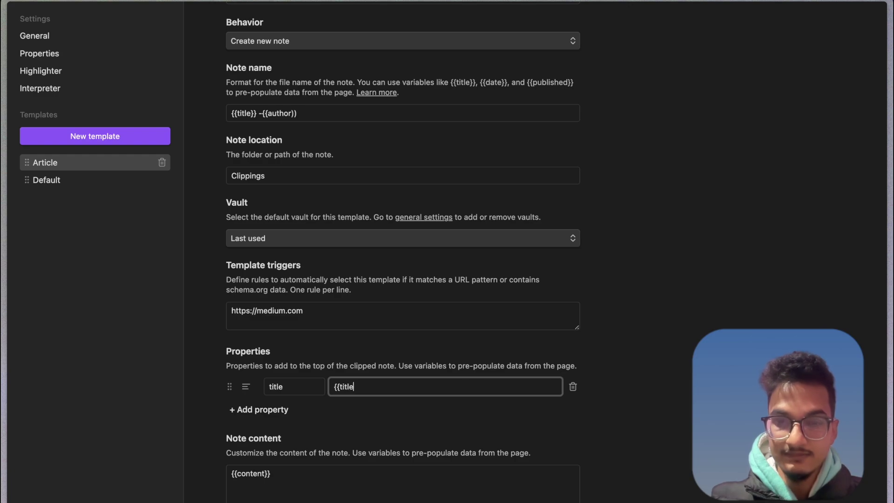
type("}}")
left_click(292, 406)
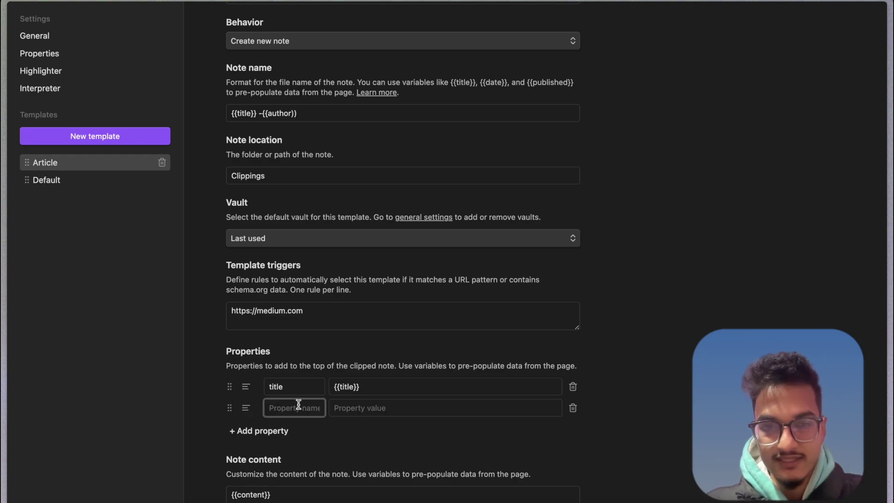
type("author")
key("BackSpace")
key("BackSpace")
key("BackSpace")
key("BackSpace")
key("BackSpace")
key("BackSpace")
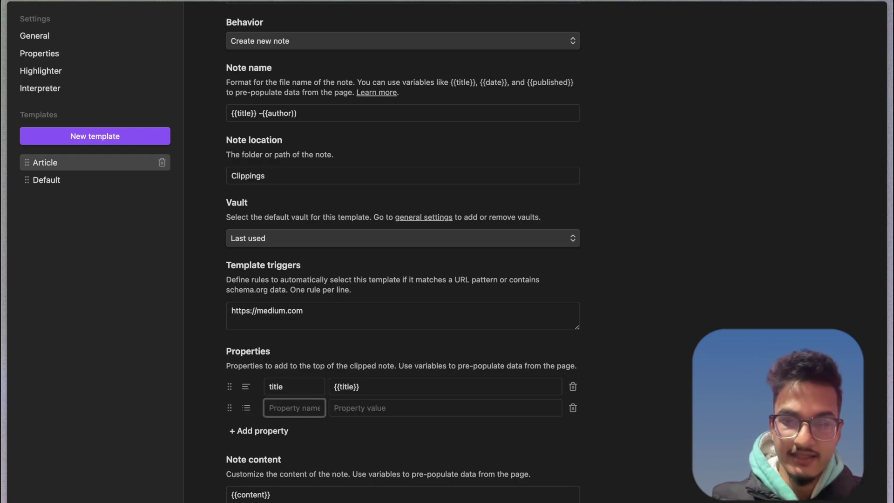
Name the second property "Url" and set its value to {{url}}
type("Url")
key("Tab")
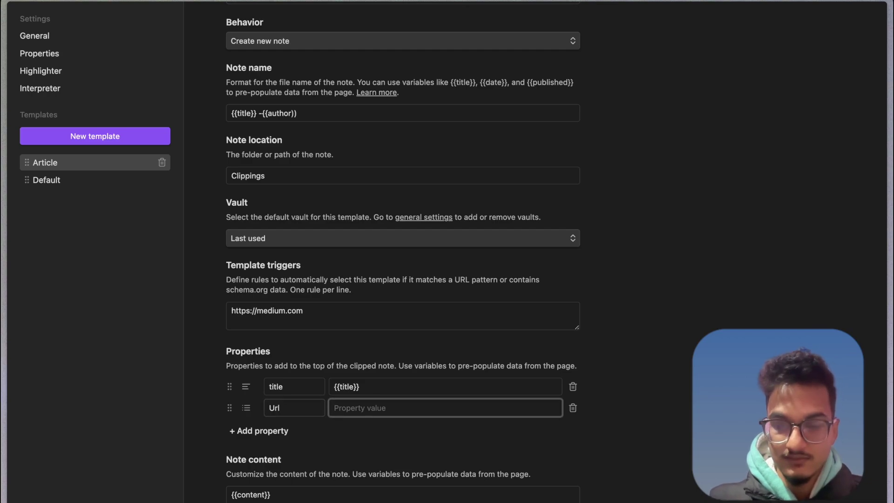
type("{{url")
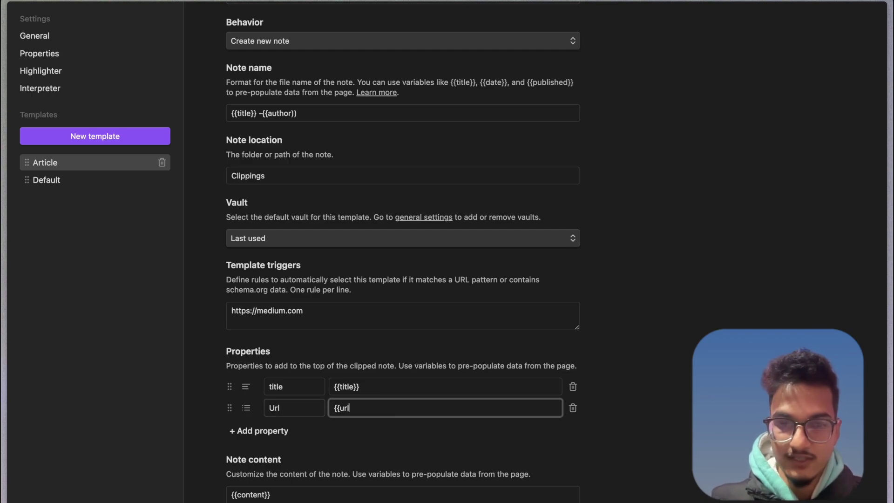
type("}}")
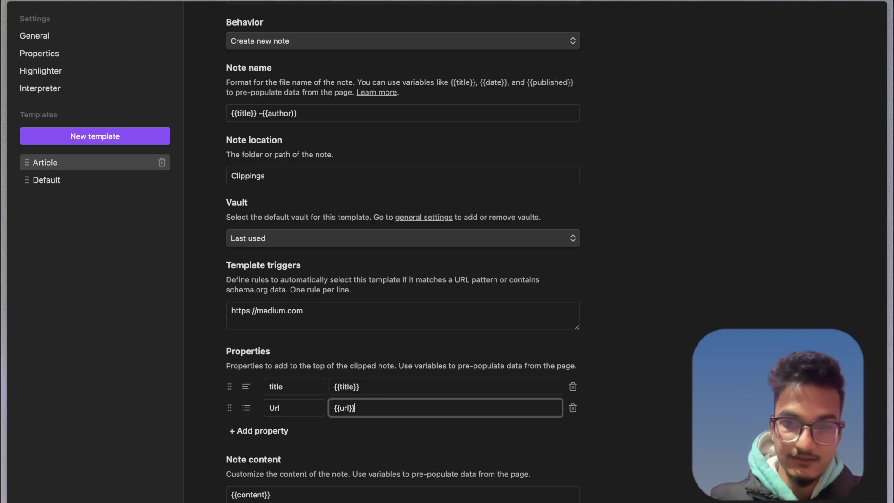
left_click(256, 412)
left_click(320, 345)
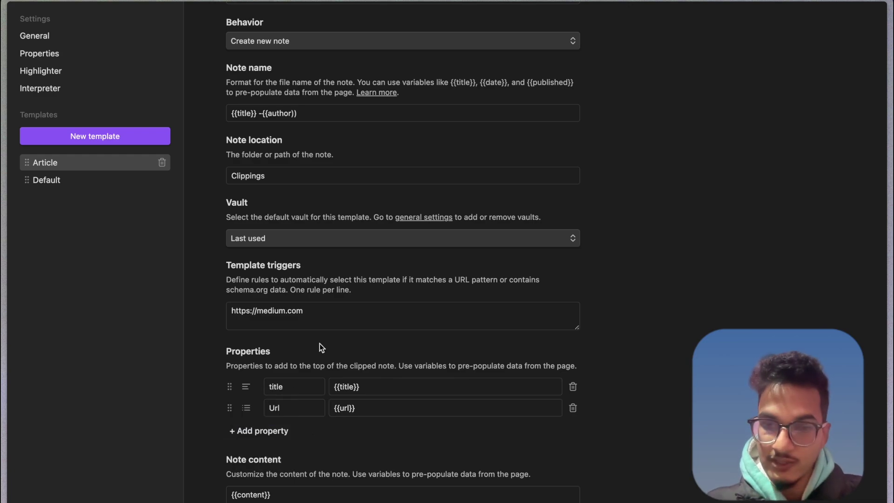
Add a third property named "read" of type Checkbox with the value 0
left_click(262, 431)
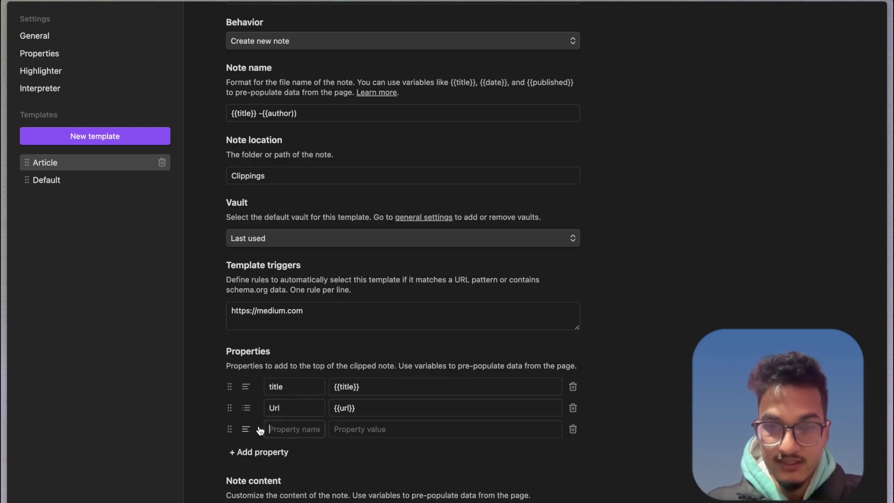
type("read")
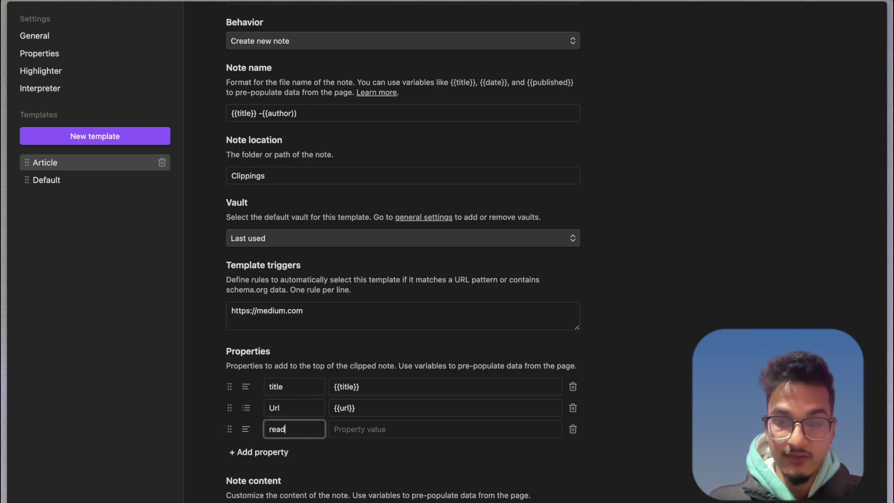
left_click(246, 429)
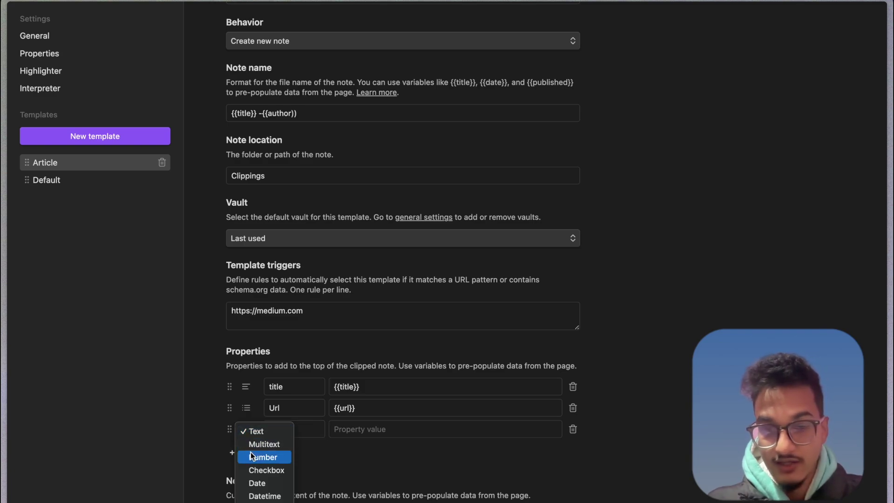
left_click(270, 470)
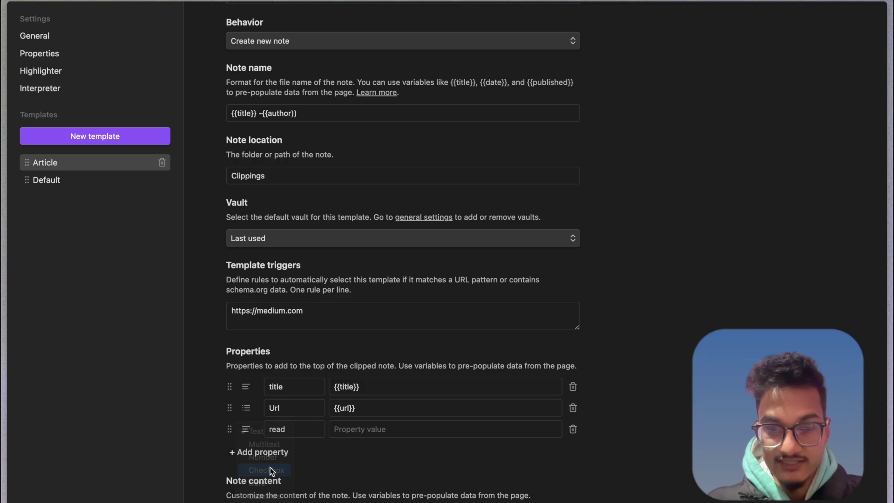
left_click(355, 428)
type("nu")
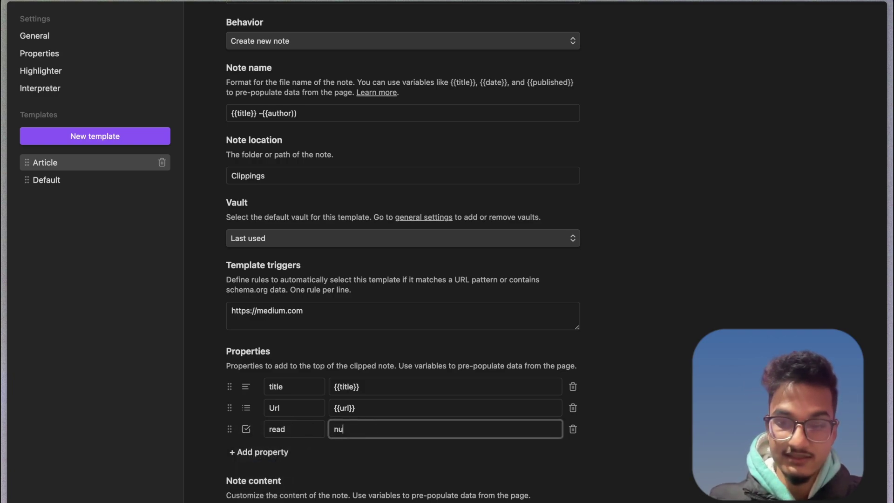
key("BackSpace")
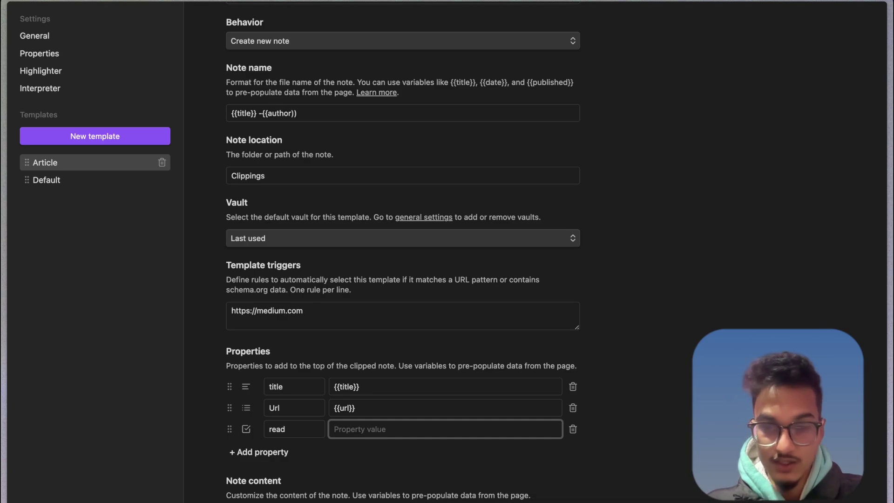
type("0")
left_click(419, 462)
scroll(418, 462, "down", 2)
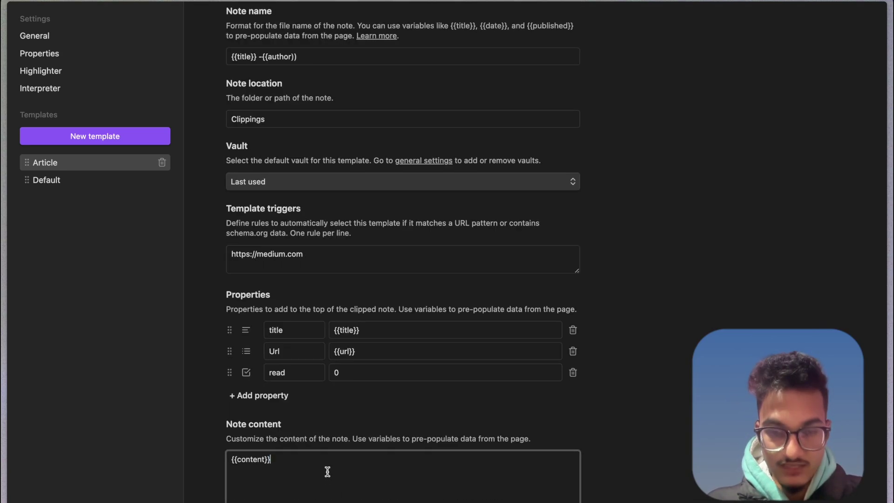
Examine the preset variables table on the Obsidian Help Variables page and return to the Article template
left_click(283, 458)
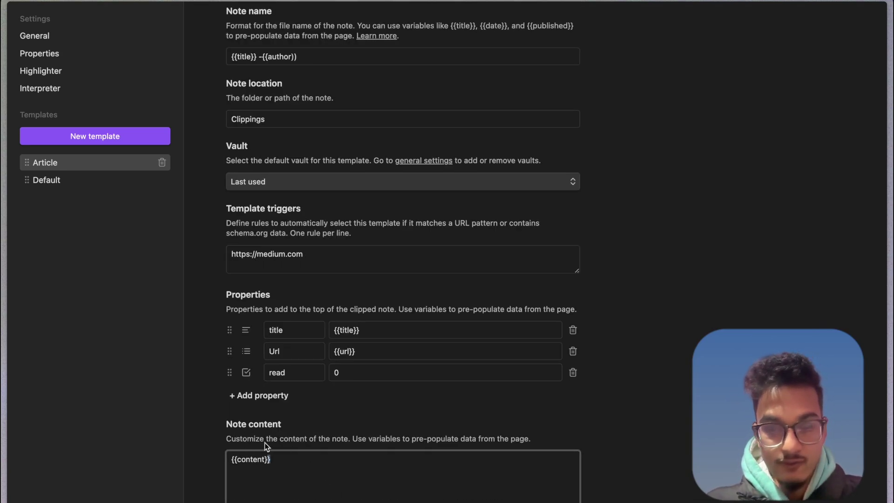
scroll(282, 443, "up", 3)
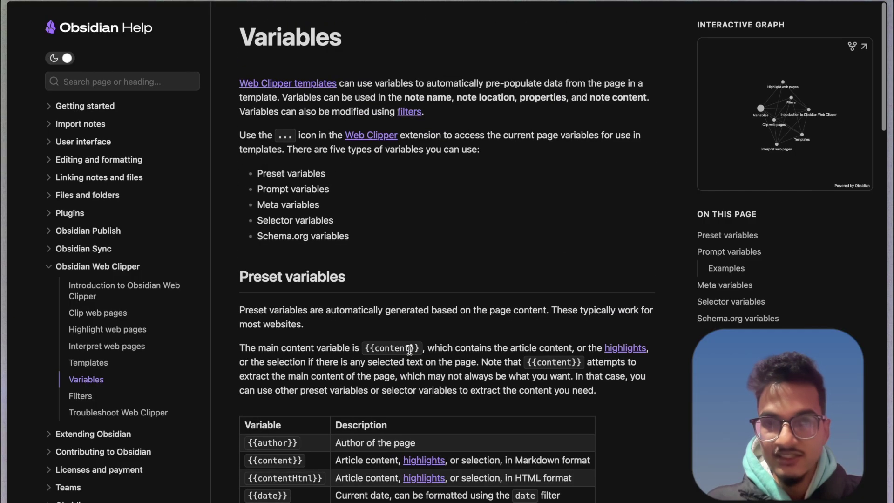
scroll(308, 316, "down", 5)
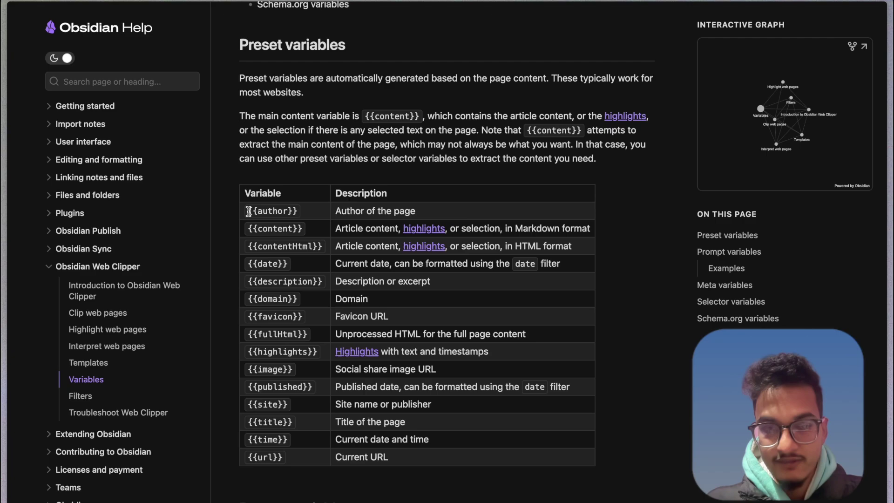
triple_click(253, 405)
right_click(267, 429)
left_click(265, 428)
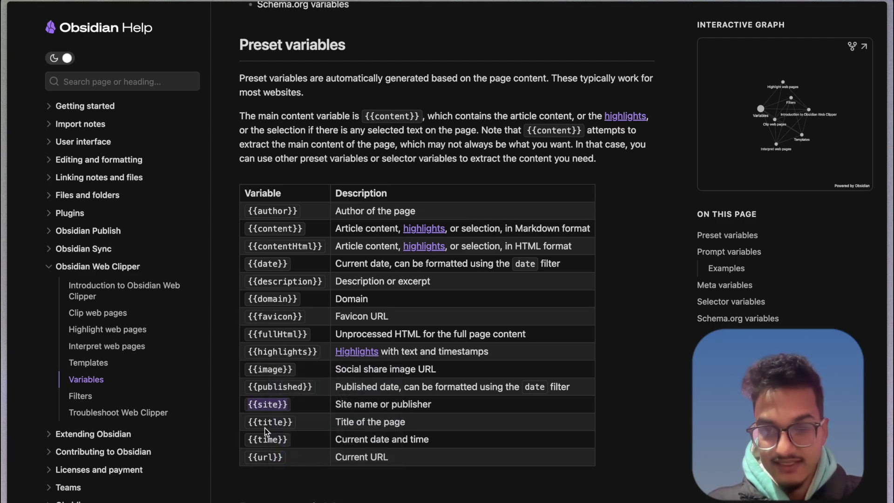
key("ctrl+Tab")
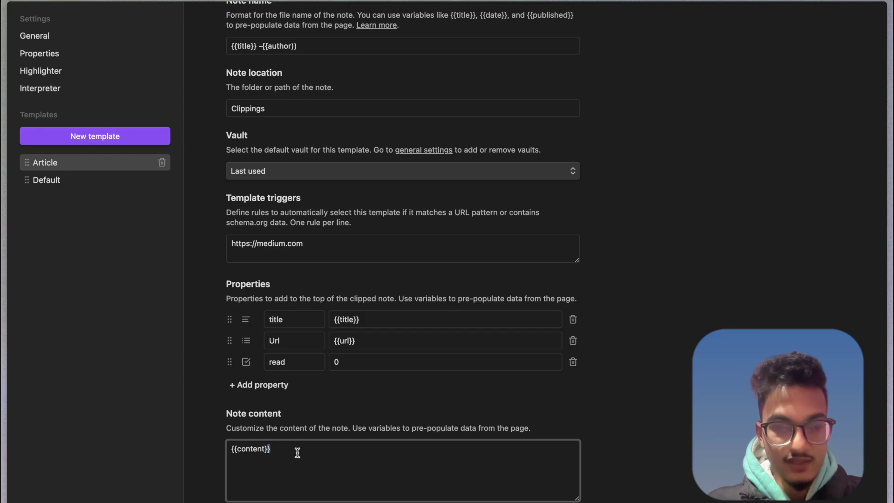
Select the whole note content, copy the {{author}} variable from the Variables help page, and return to the template
key("super+a")
mouse_move(2, 385)
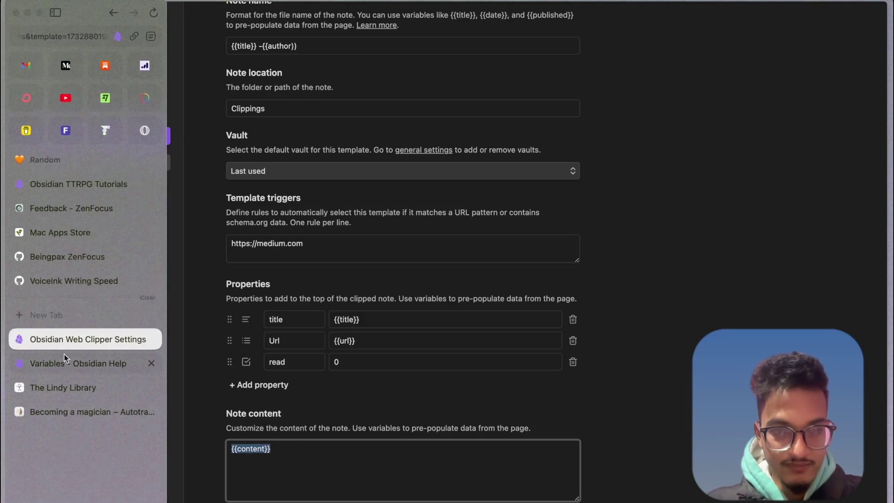
left_click(65, 364)
scroll(400, 344, "down", 2)
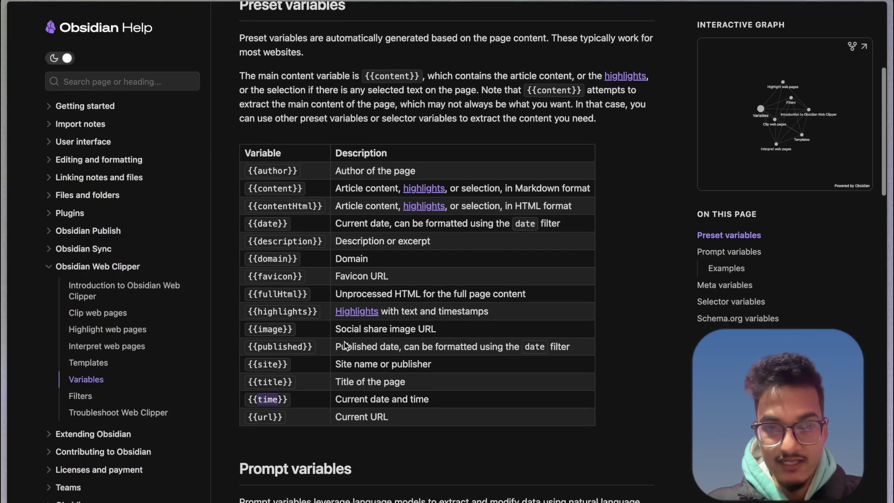
triple_click(274, 168)
key("super+c")
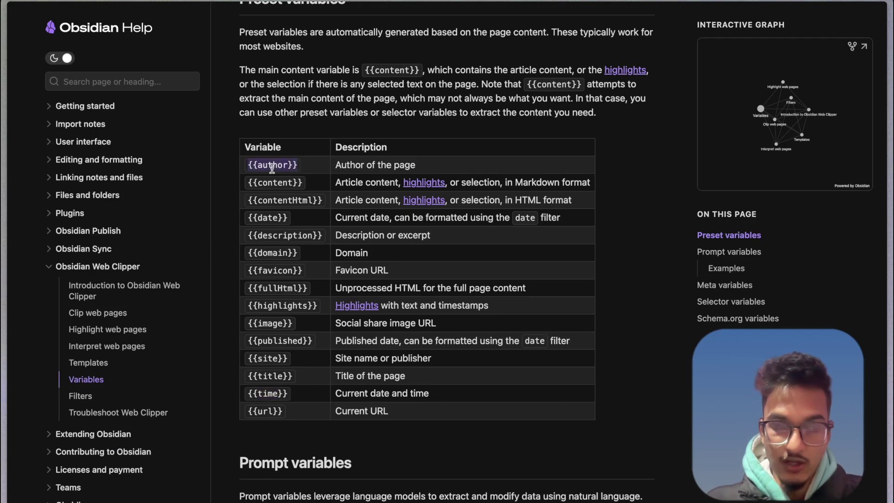
mouse_move(3, 211)
left_click(42, 340)
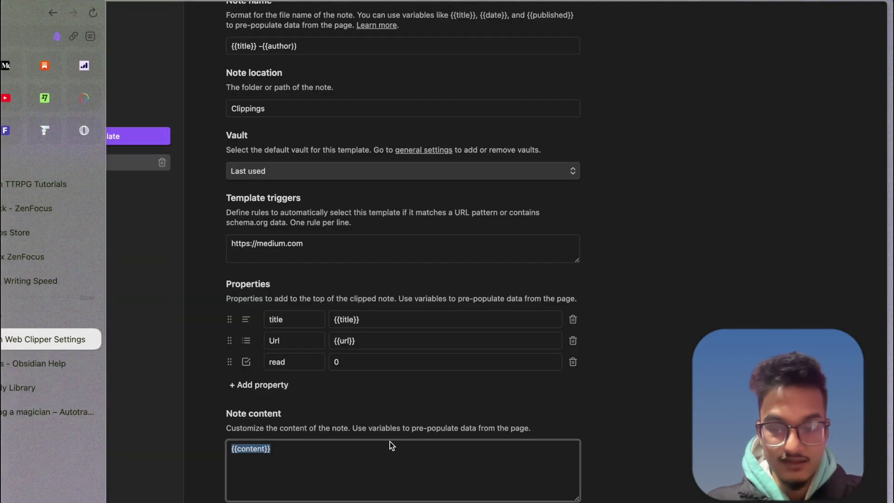
Replace the note content with "The author is: {{author}}" and start a new line below it
type("The au")
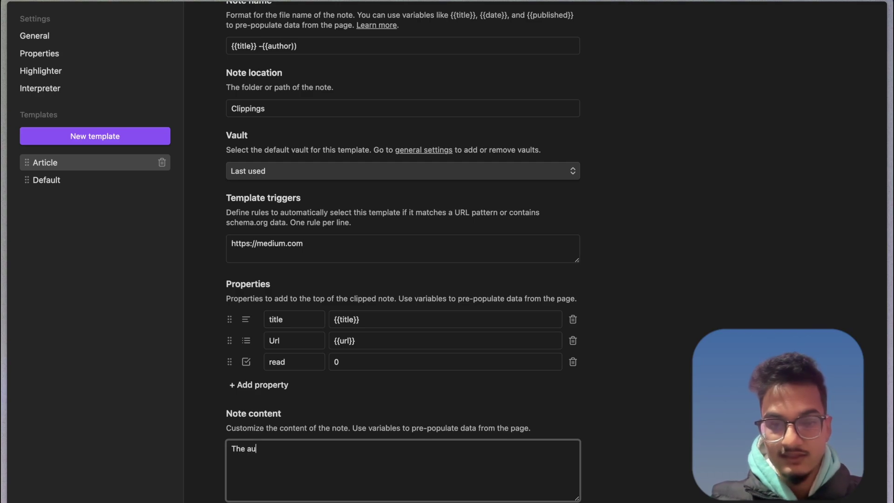
type("thor is:")
key("super+v")
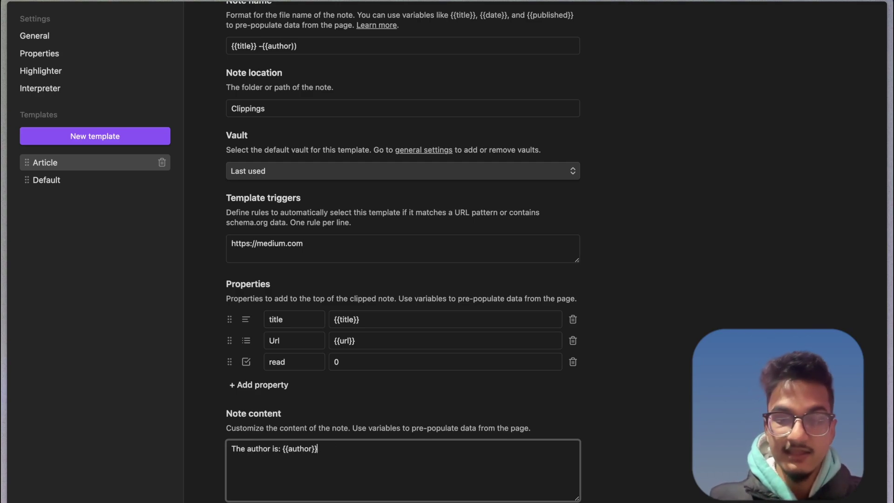
mouse_move(312, 450)
left_mouse_down()
mouse_move(249, 449)
mouse_move(300, 450)
left_mouse_up()
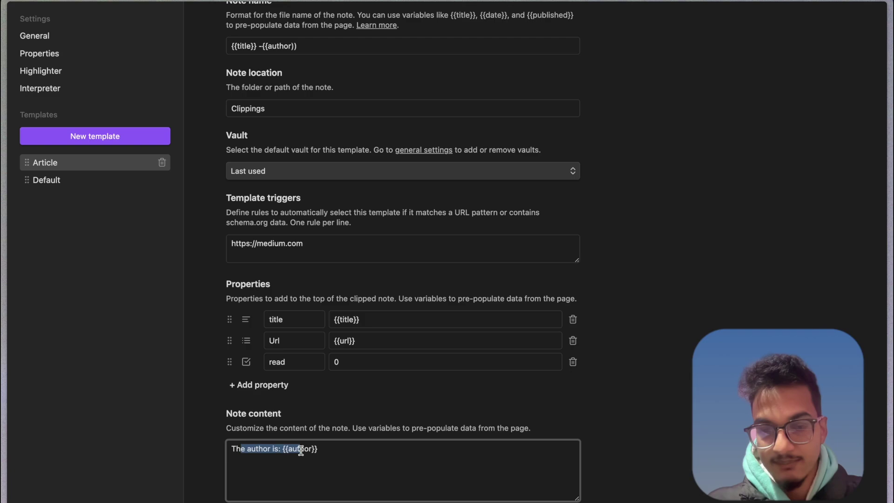
left_click(352, 449)
key("Return")
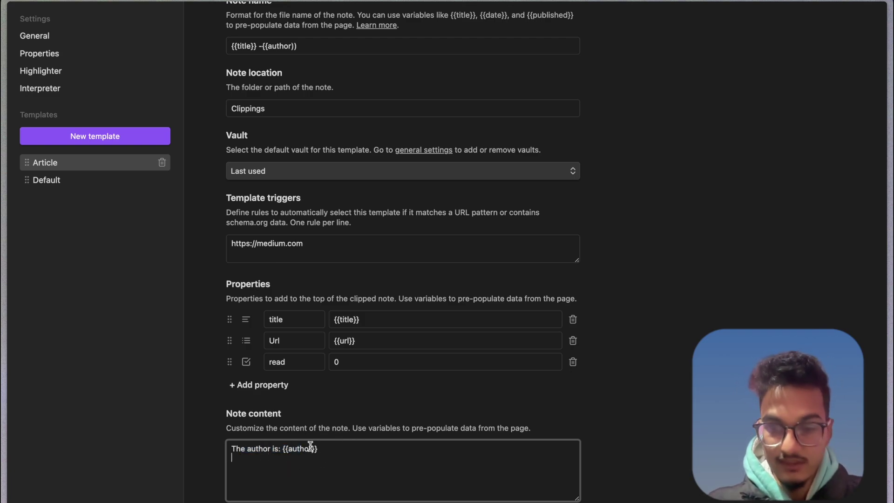
Add the {{content}} variable to the note content on its own line below the author line
type("{{c")
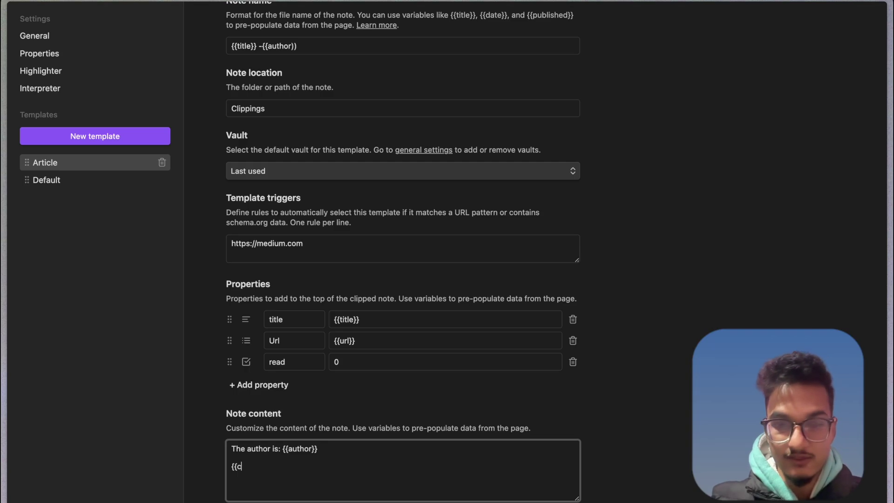
type("note")
key("BackSpace")
key("BackSpace")
type("ontent}}")
Check the preset variables on the Variables help page and view the additional actions available for the Article template
mouse_move(2, 233)
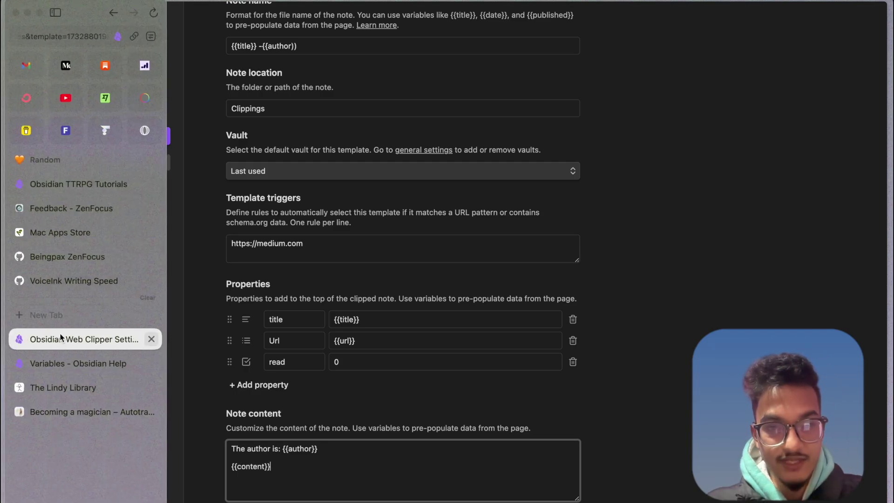
left_click(58, 364)
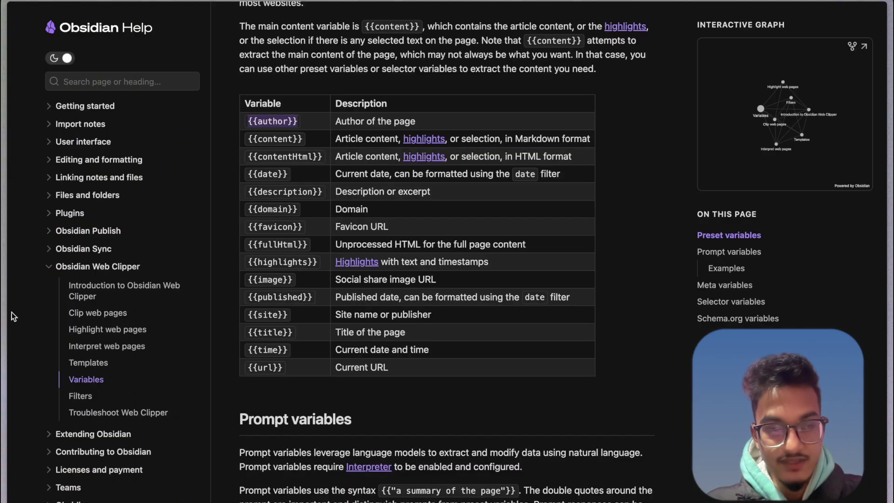
mouse_move(2, 280)
left_click(46, 339)
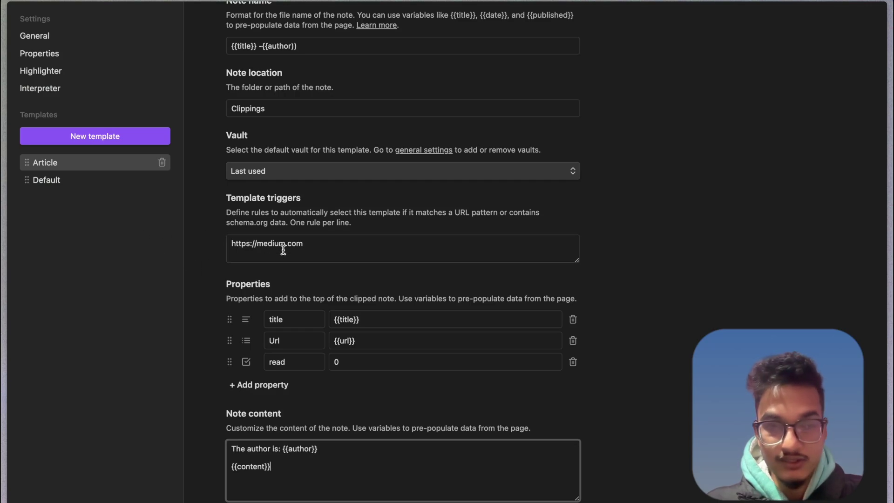
scroll(283, 250, "up", 5)
left_click(563, 25)
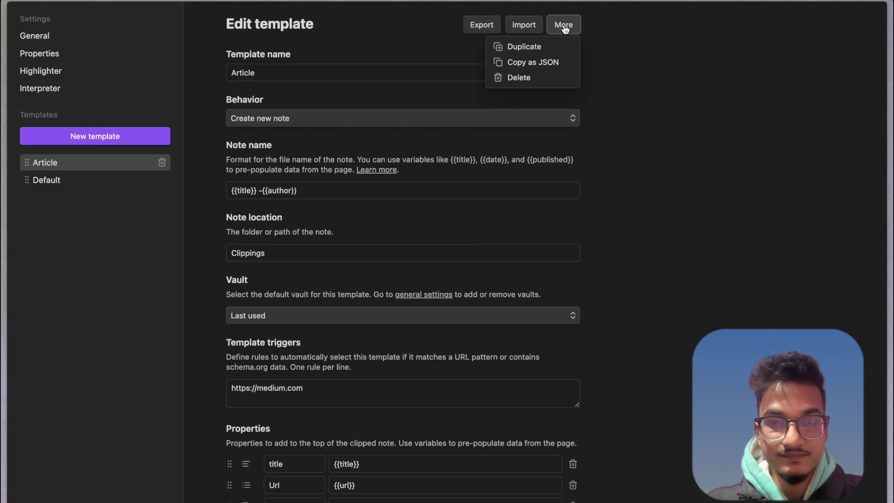
left_click(564, 29)
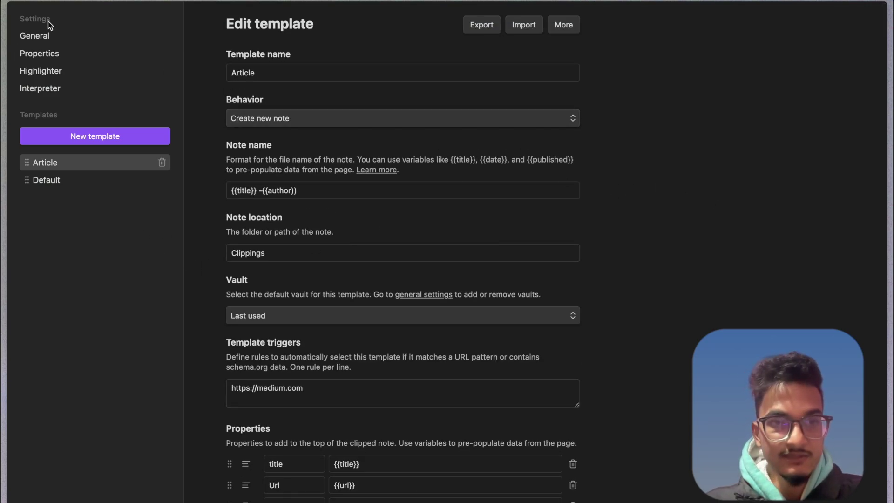
Review the clipper's Properties settings, open the import properties dialog and cancel it
left_click(41, 54)
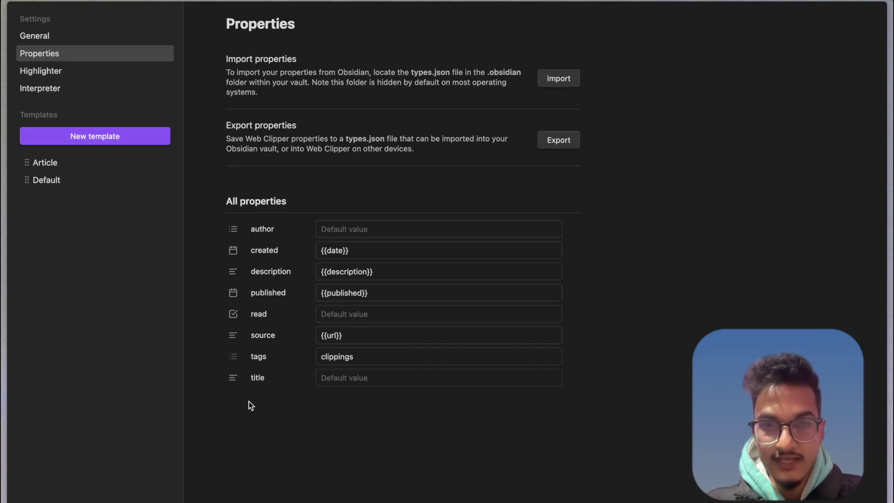
left_click(366, 377)
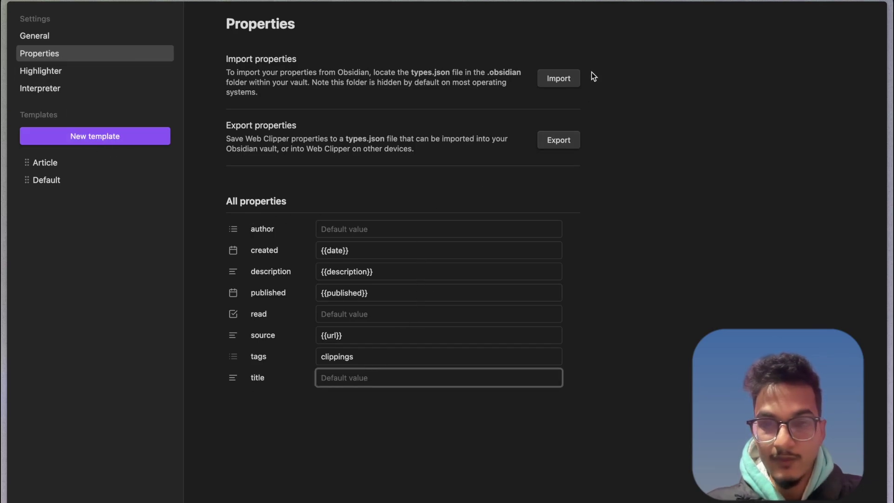
left_click(565, 77)
left_click(389, 312)
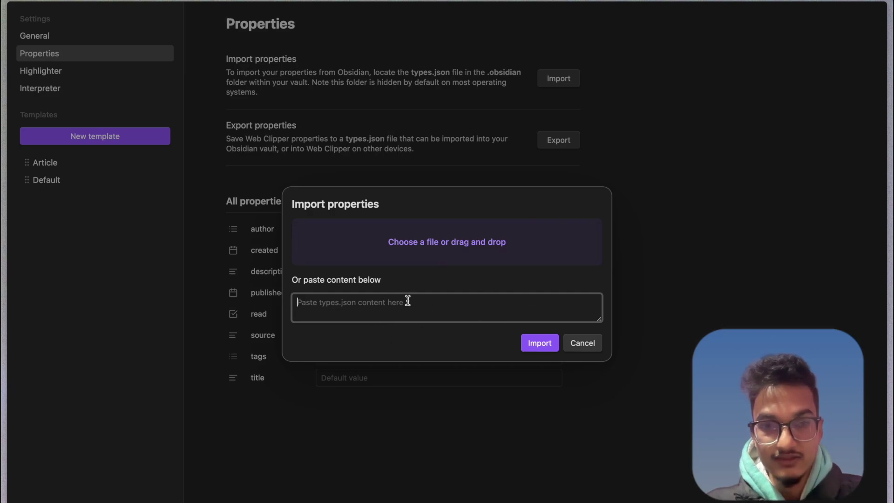
left_click(590, 349)
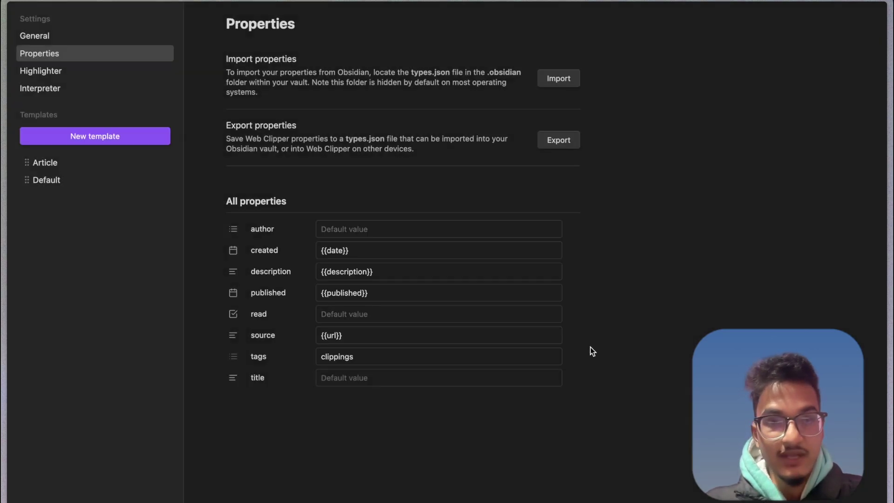
Read the Clip behavior description in the Highlighter settings
left_click(83, 72)
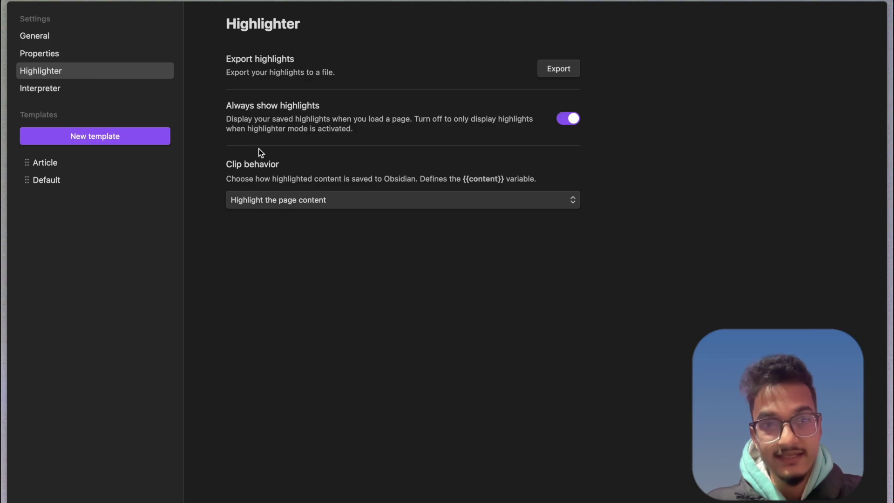
double_click(328, 179)
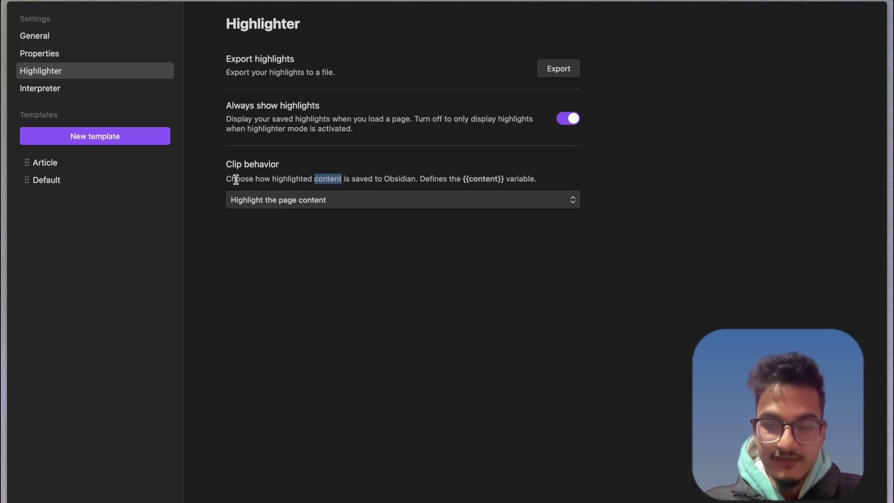
left_click_drag(233, 179, 484, 177)
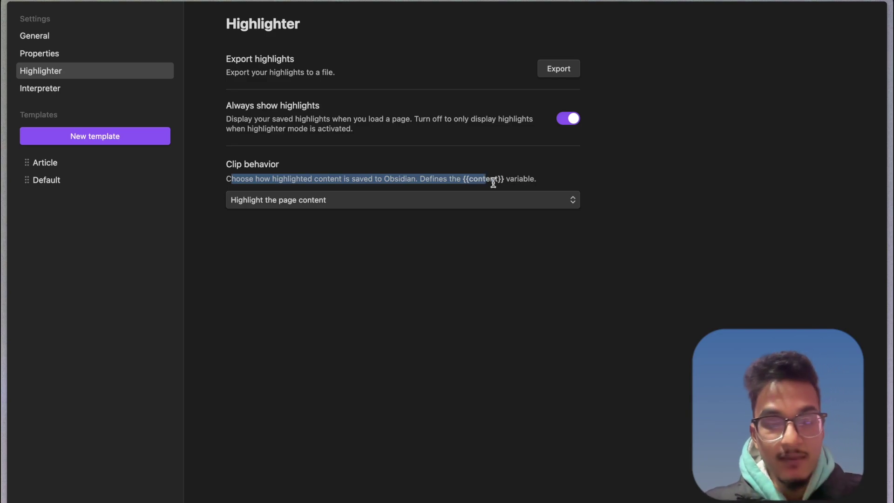
Open the "Becoming a magician" article, activate the Web Clipper highlighter and highlight the first paragraph
mouse_move(2, 420)
left_click(77, 412)
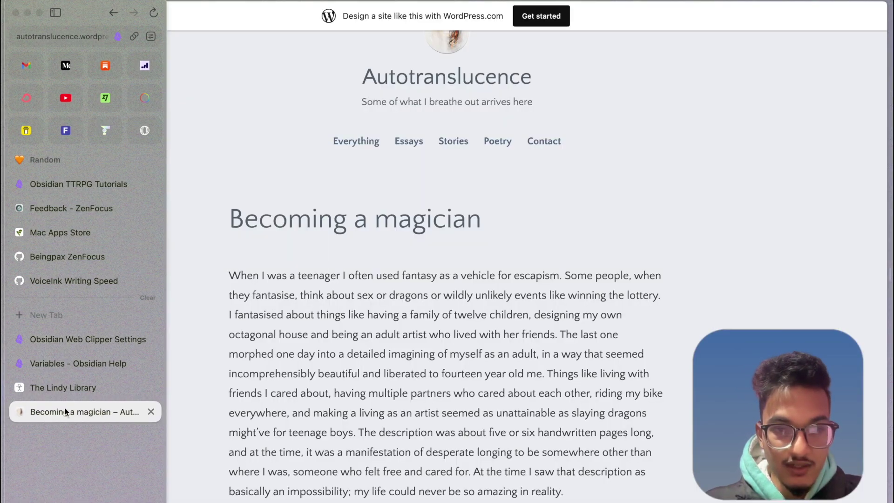
scroll(421, 355, "down", 4)
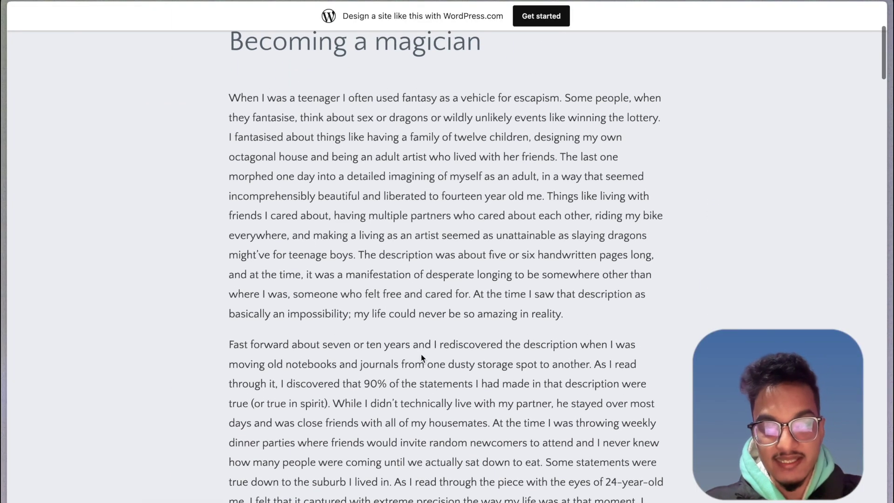
key("super+shift+h")
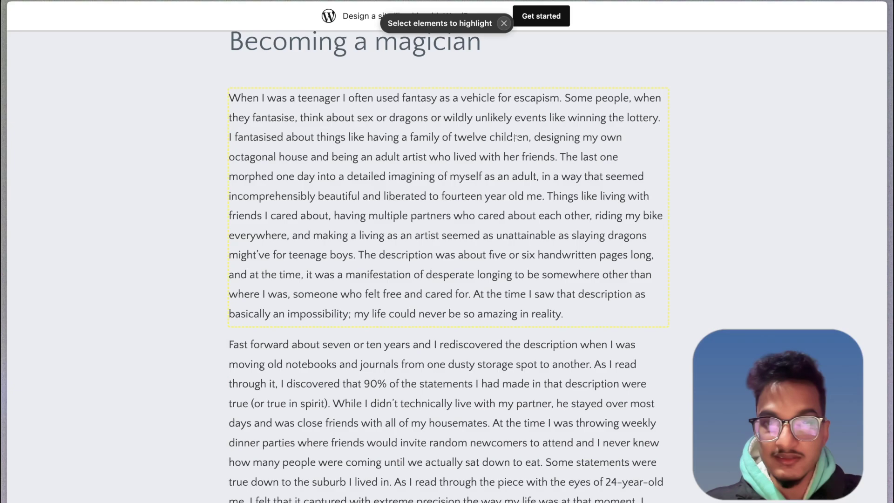
scroll(514, 137, "up", 2)
left_click(255, 164)
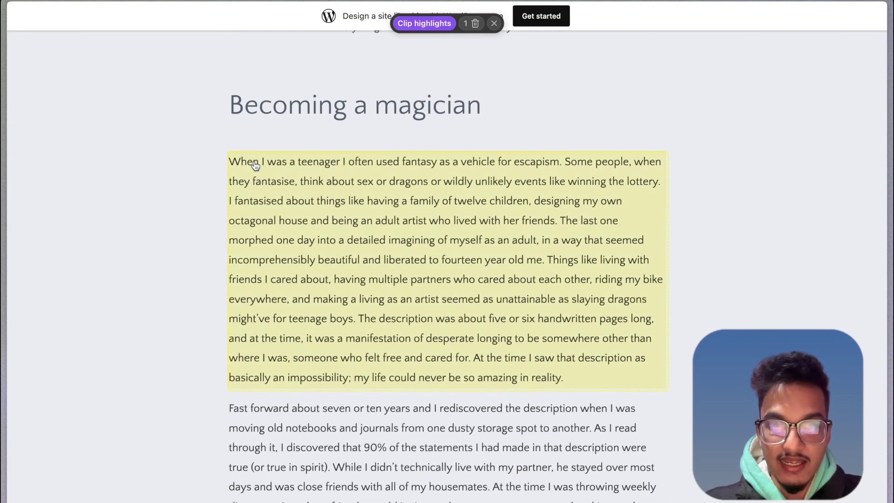
Open the clip preview for the highlight with the Article template kept, and read through the note content
left_click(435, 26)
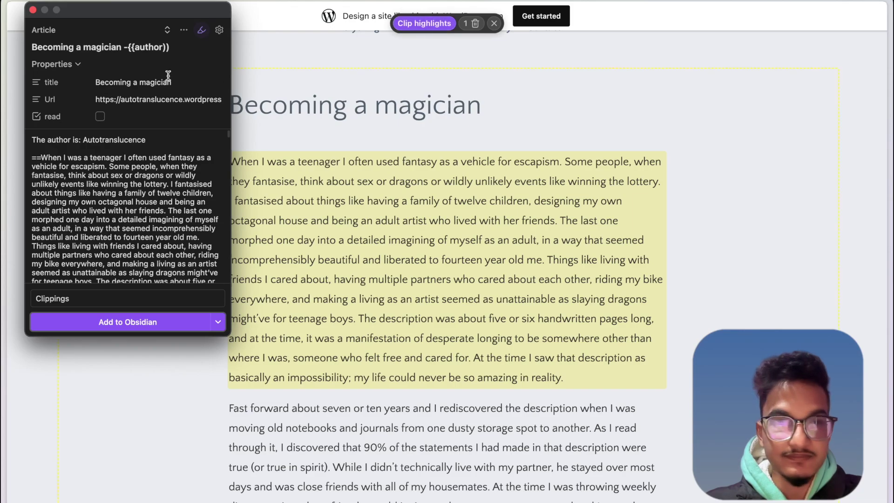
left_click(47, 31)
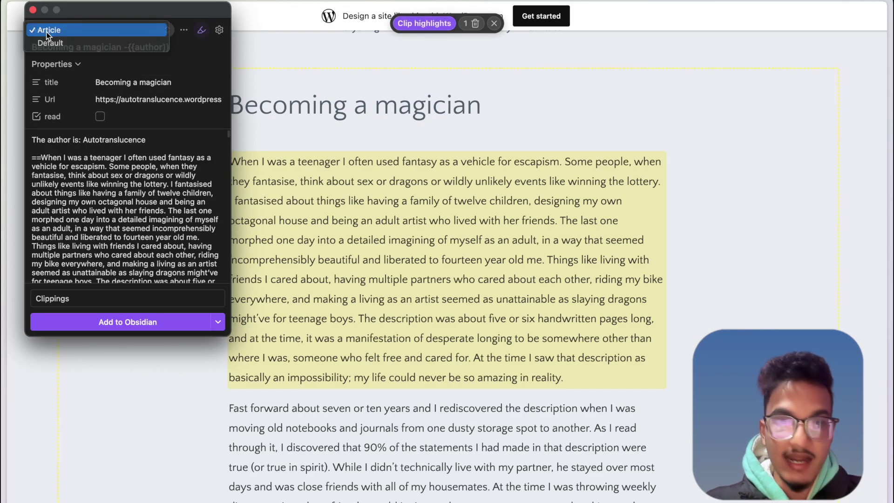
left_click(47, 32)
scroll(135, 271, "down", 15)
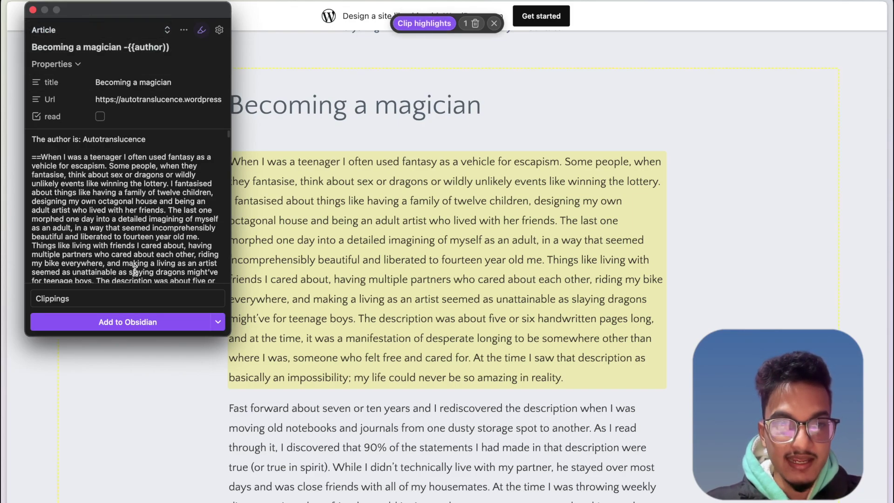
scroll(135, 271, "down", 5)
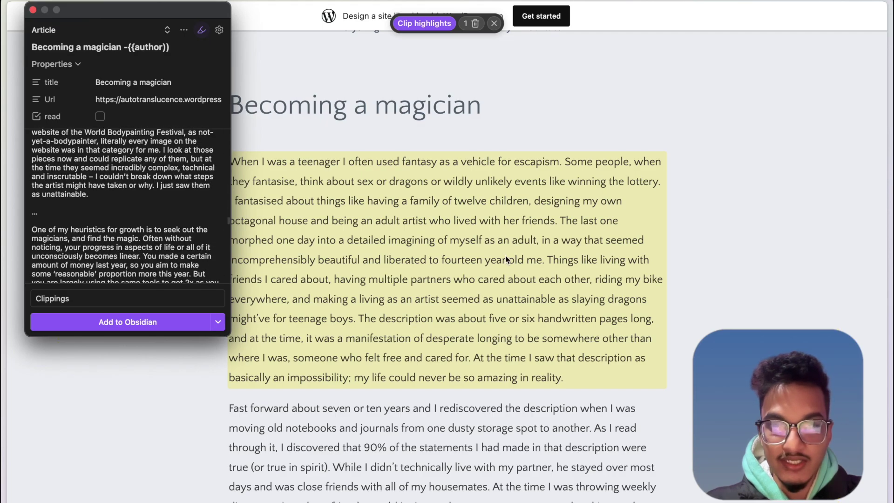
scroll(505, 256, "down", 7)
scroll(505, 256, "down", 2)
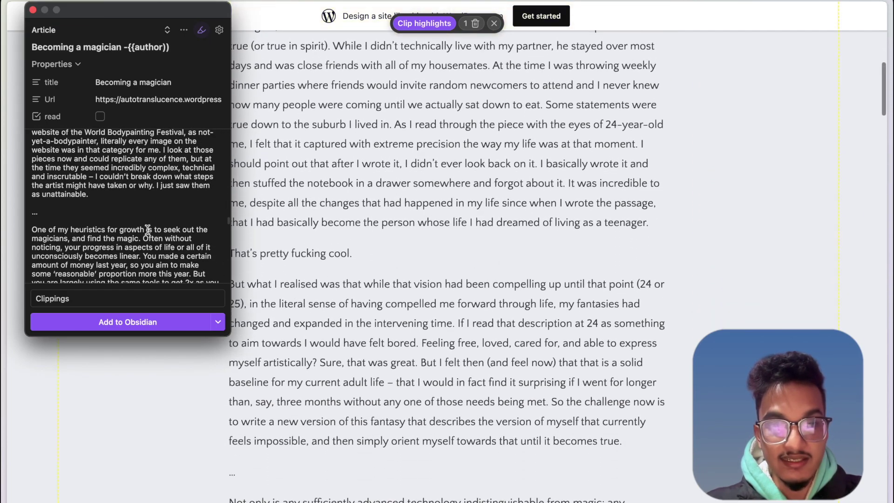
scroll(147, 228, "down", 2)
scroll(147, 229, "down", 5)
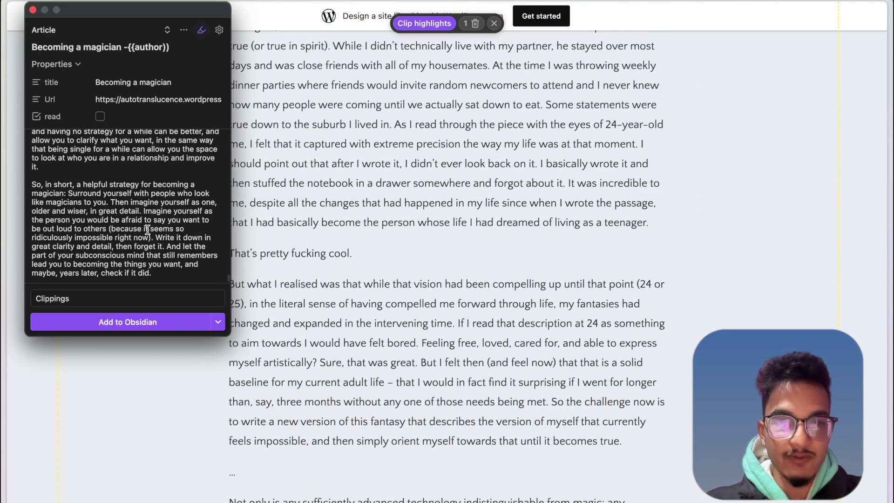
scroll(147, 228, "up", 8)
scroll(148, 229, "up", 3)
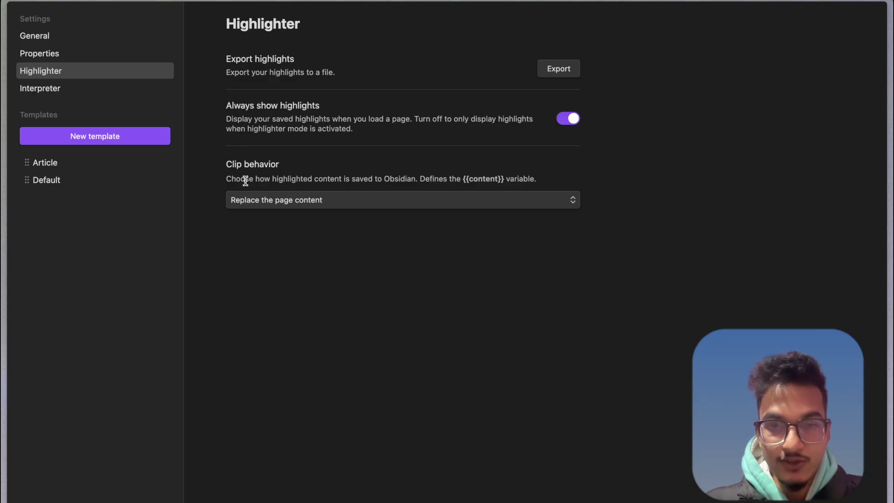
Set the Highlighter's clip behavior to "Replace the page content"
triple_click(245, 181)
left_click(279, 180)
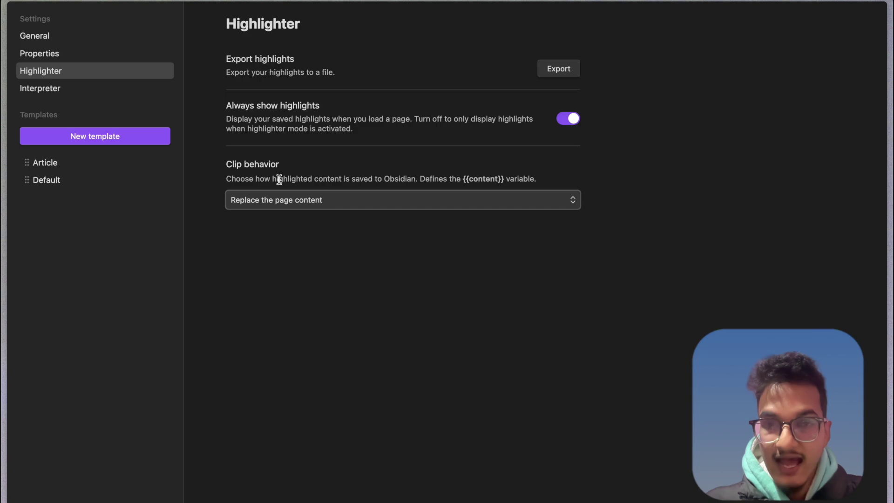
double_click(279, 180)
left_click(283, 225)
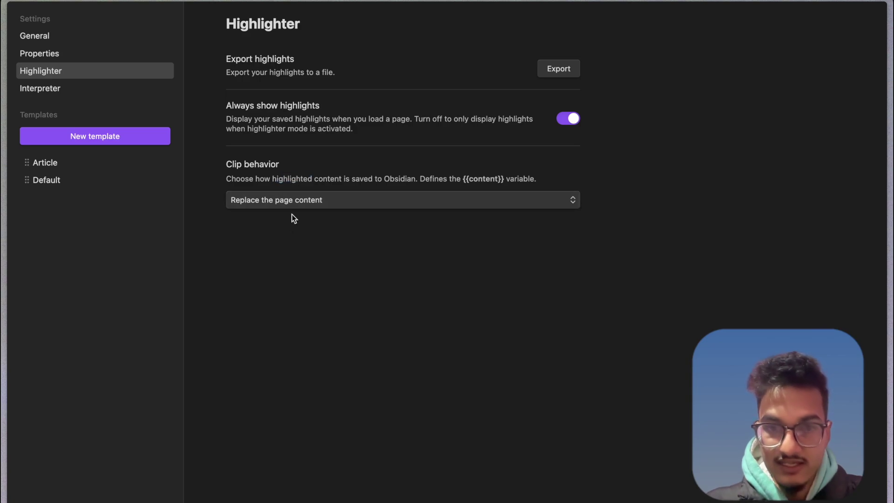
left_click(298, 204)
left_click(339, 176)
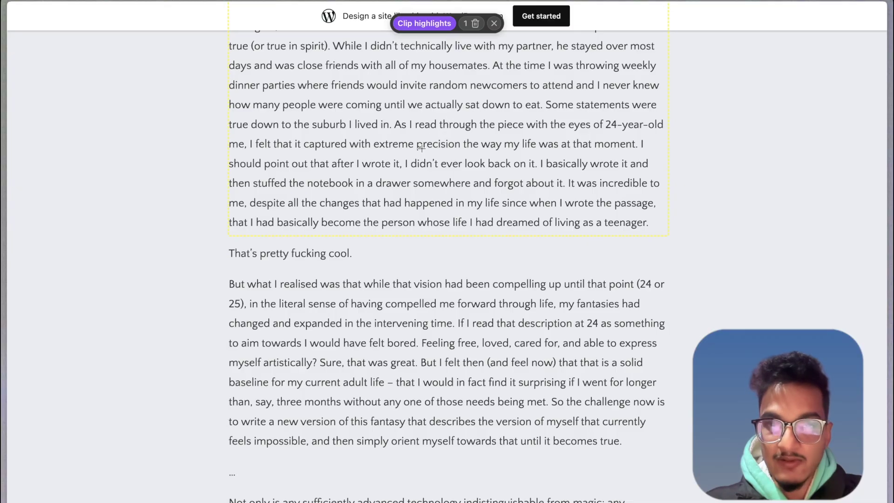
Highlight the second paragraph of the article and remove that highlight again
scroll(298, 252, "up", 2)
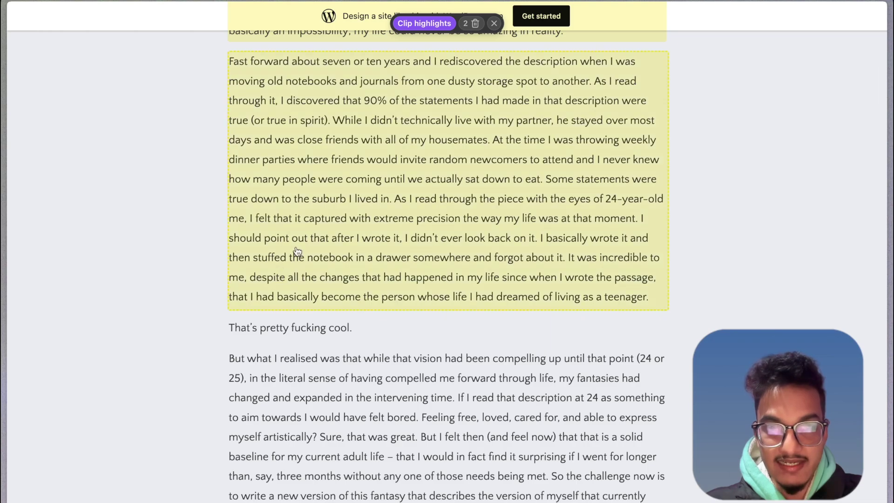
left_click(414, 185)
scroll(438, 98, "up", 2)
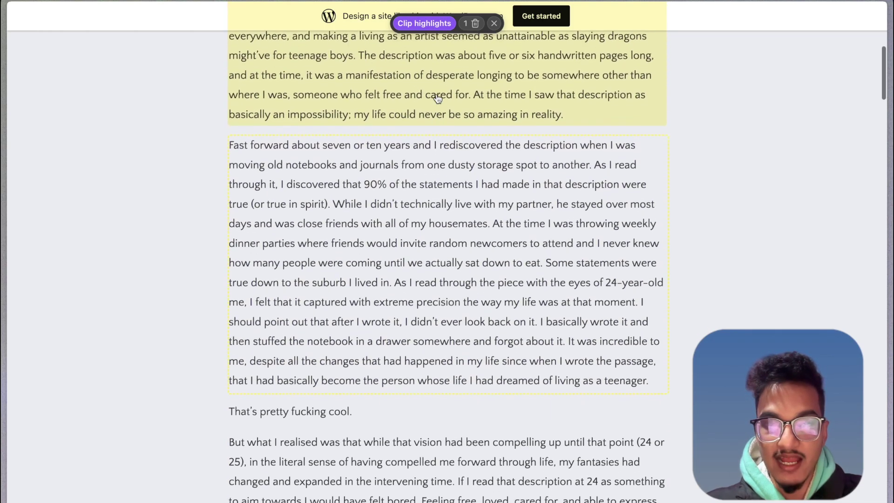
scroll(438, 98, "up", 5)
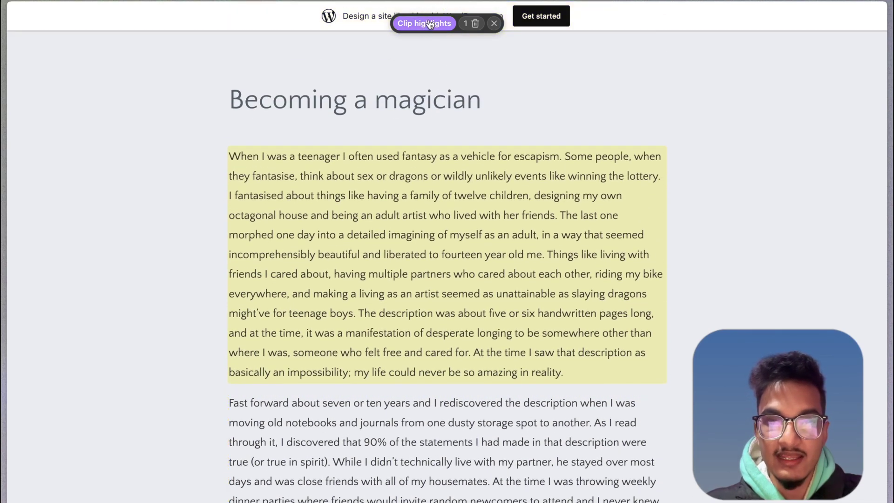
Clip the highlighted first paragraph with the Article template, review the preview and add the note to the Clippings folder in Obsidian
left_click(430, 24)
scroll(135, 249, "down", 3)
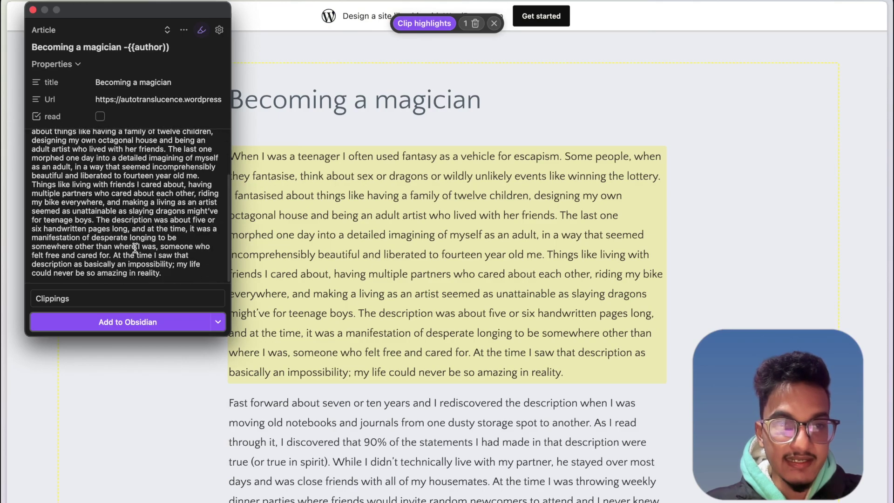
scroll(135, 248, "up", 3)
scroll(135, 249, "down", 3)
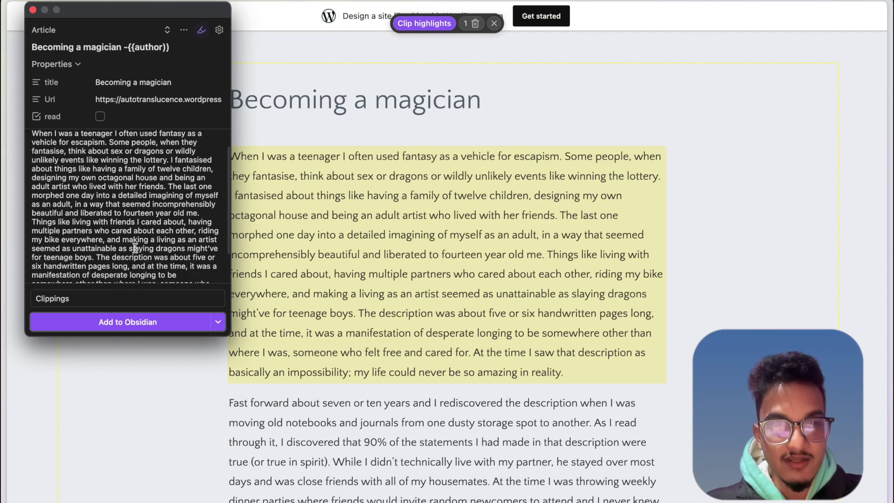
scroll(202, 163, "up", 3)
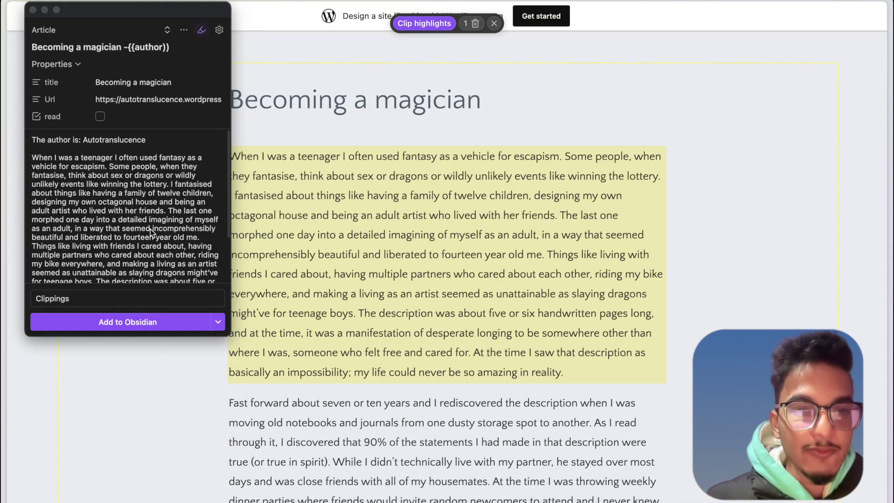
scroll(150, 228, "down", 3)
scroll(150, 232, "up", 3)
scroll(150, 232, "down", 3)
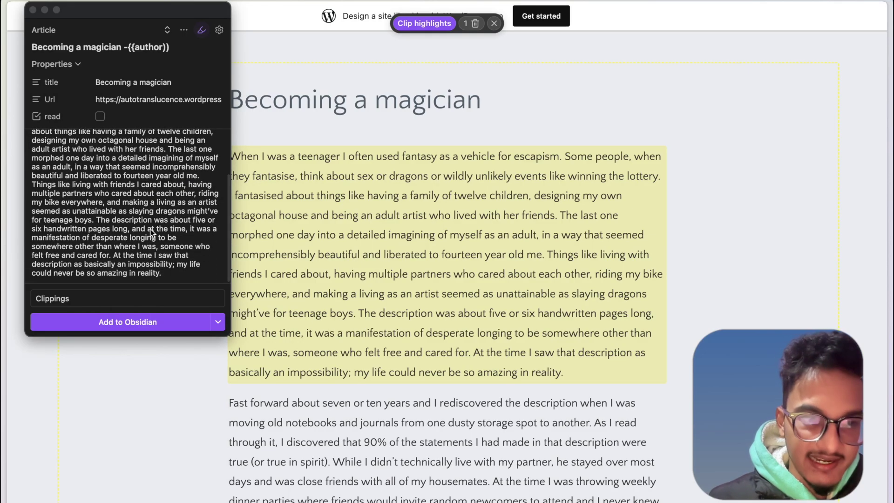
left_click(96, 322)
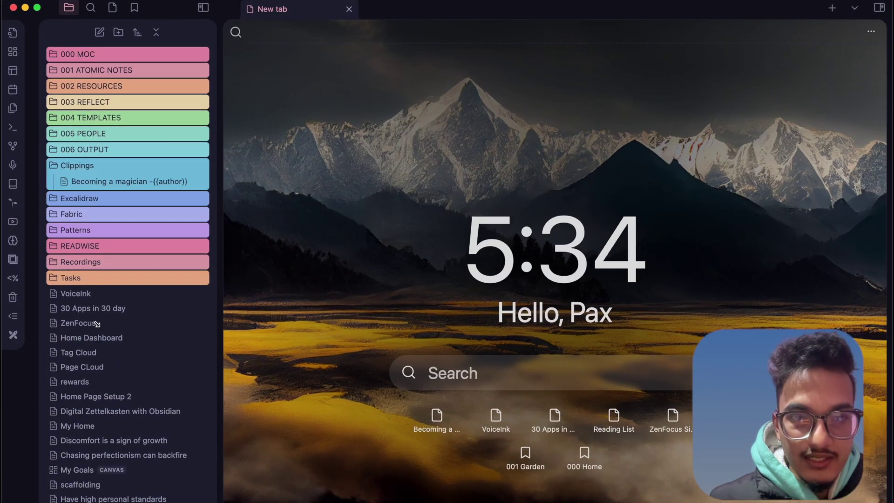
Check the clipped note in Obsidian and correct the Article template's note name to "{{title}} - {{author}}" in the Web Clipper settings
left_click(142, 182)
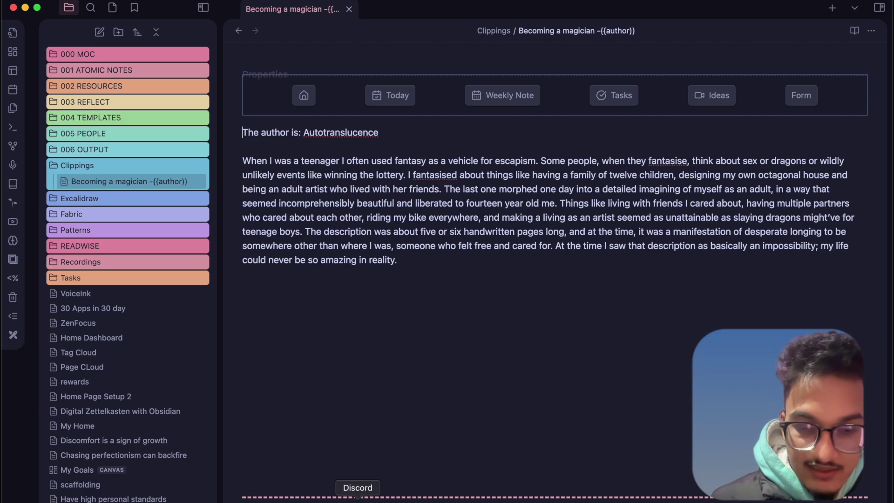
left_click(328, 499)
mouse_move(5, 372)
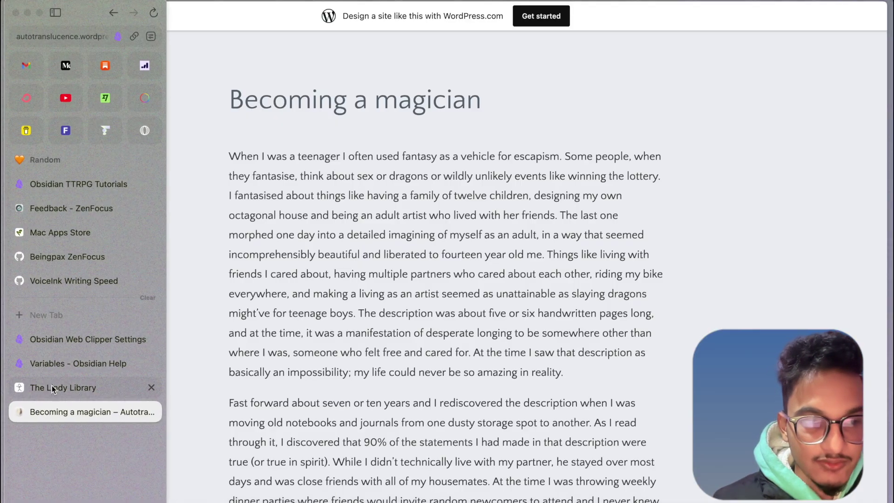
left_click(56, 364)
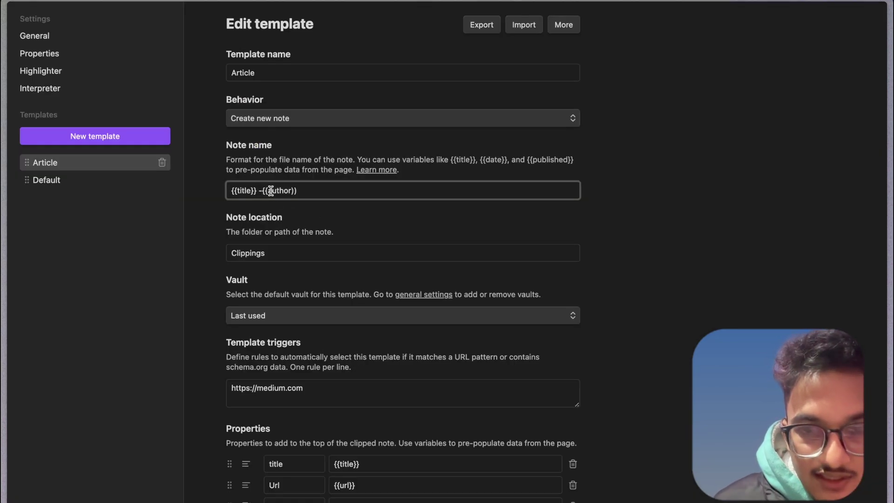
left_click_drag(262, 190, 307, 190)
key("ctrl+c")
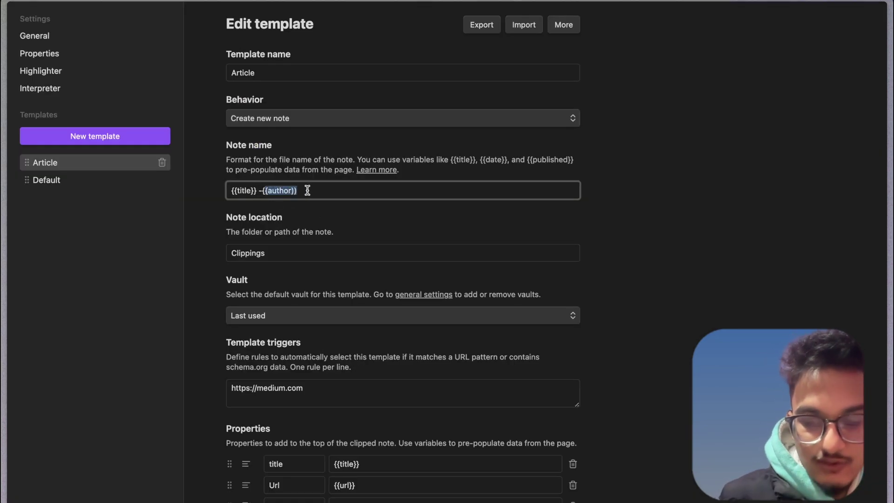
type("{")
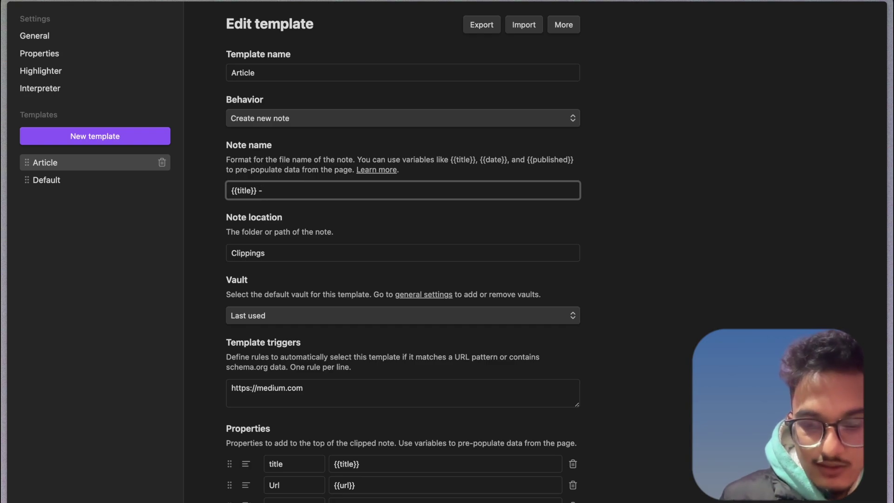
key("ctrl+v")
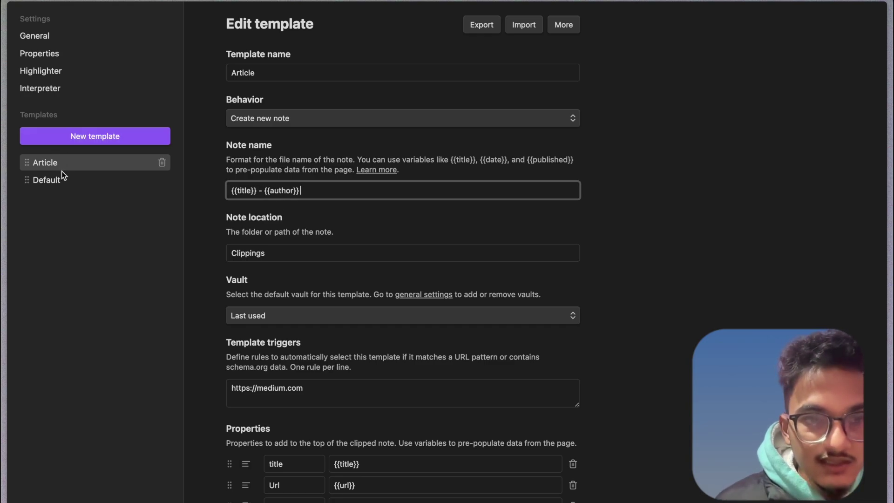
Return to the "Becoming a magician" article, then switch to Obsidian and delete the misnamed clipped note from the Clippings folder
mouse_move(3, 323)
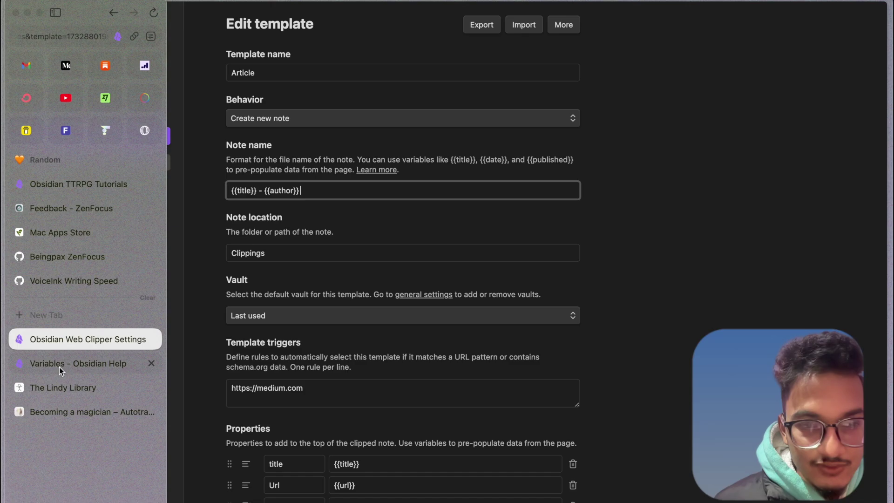
left_click(62, 388)
left_click(62, 411)
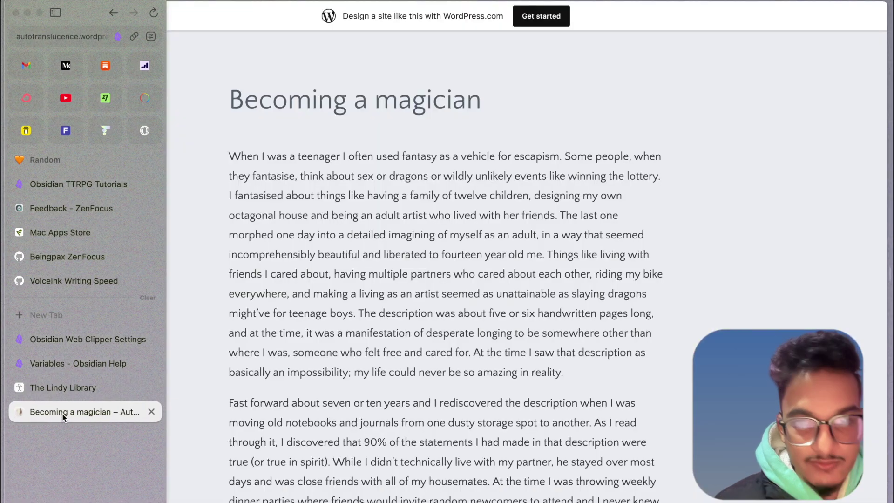
left_click(401, 501)
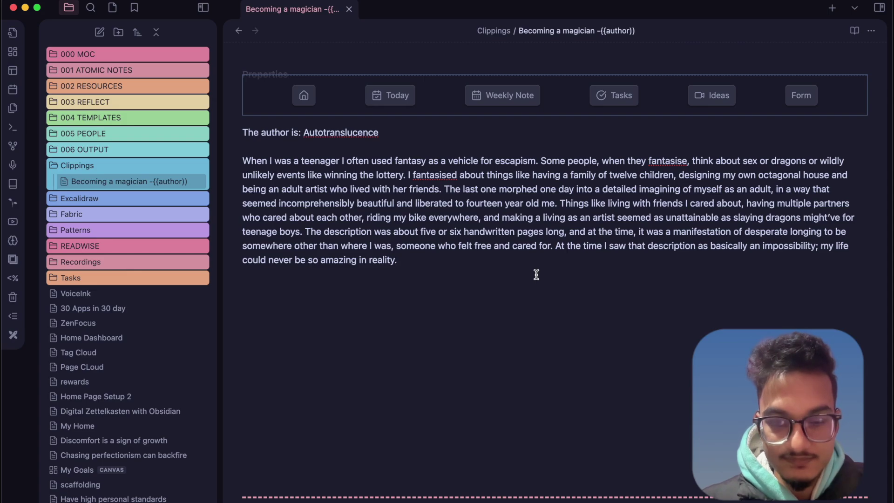
key("super+BackSpace")
Highlight the article's first paragraph in Arc, clip it into Obsidian with the Article template, and open the new note
left_click(340, 497)
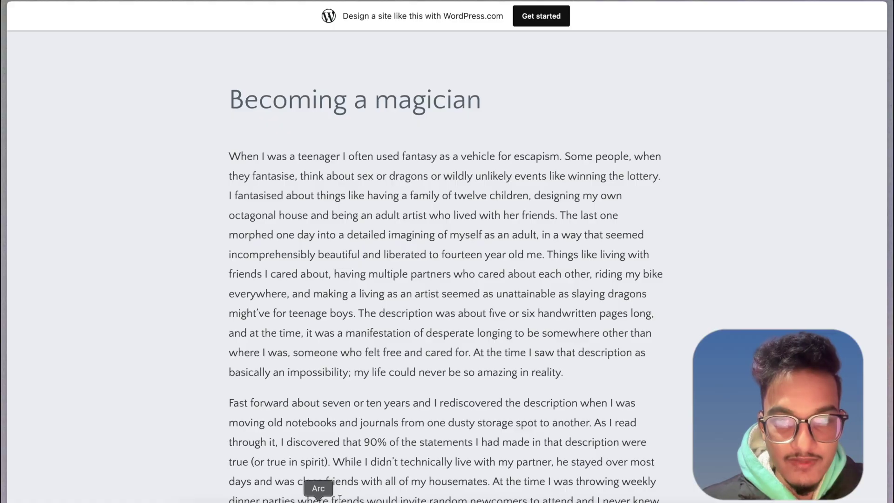
left_click(339, 211)
left_click(421, 24)
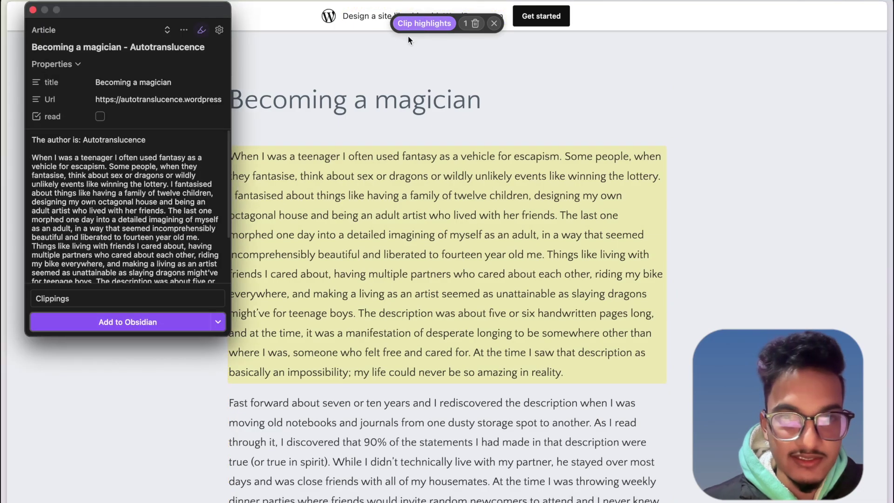
left_click(132, 326)
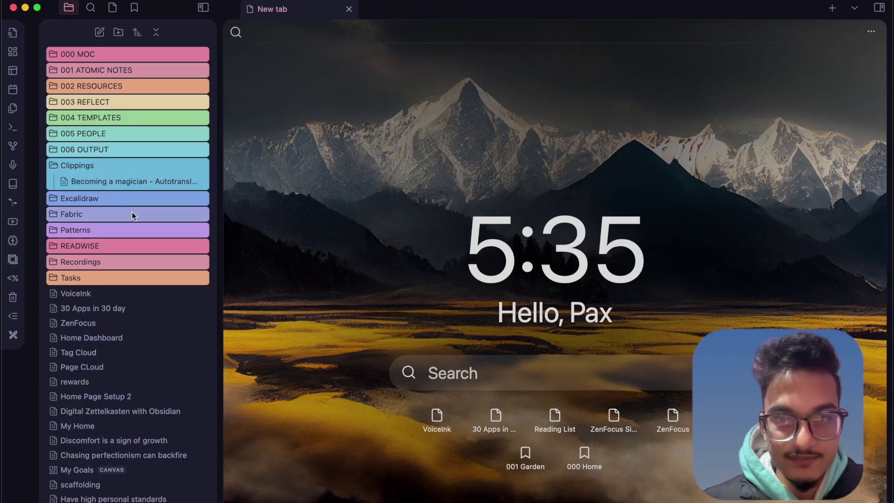
left_click(143, 181)
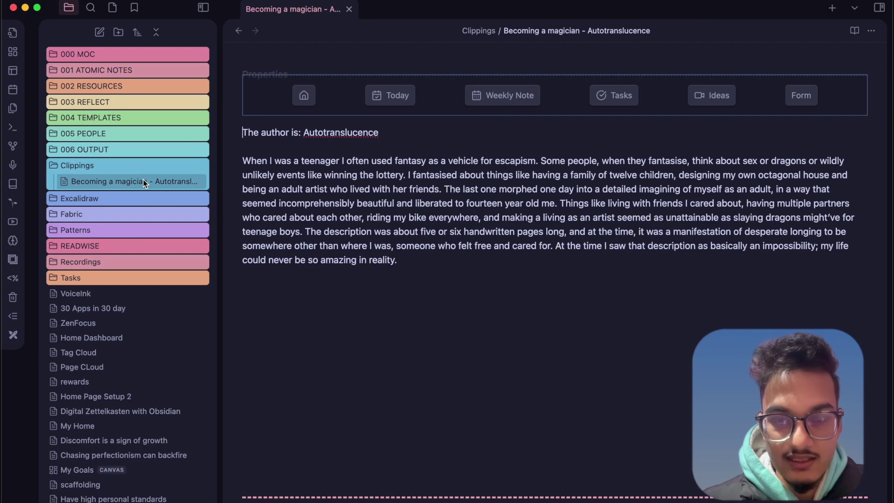
left_click(619, 31)
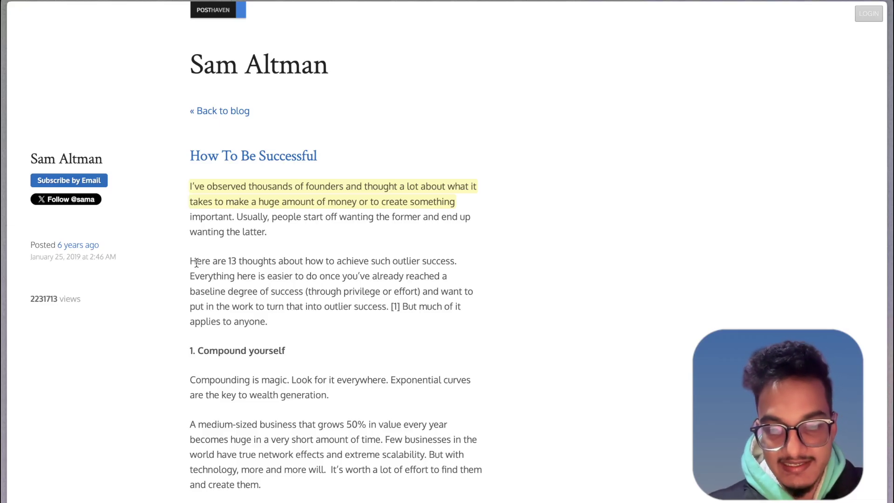
On "How To Be Successful", highlight the "Compound yourself" heading, two parts of the medium-sized business paragraph, and the two paragraphs after it
scroll(197, 264, "down", 2)
left_click_drag(190, 325, 380, 340)
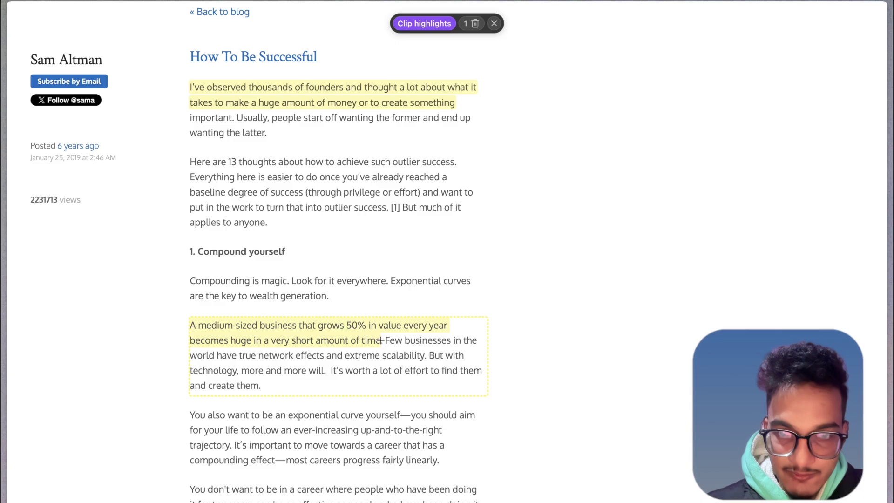
triple_click(312, 445)
scroll(312, 445, "down", 1)
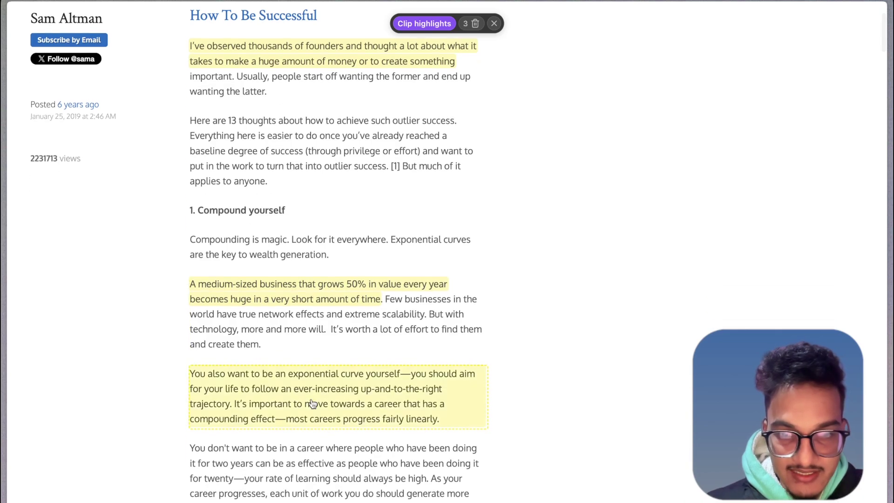
scroll(312, 404, "down", 3)
triple_click(275, 380)
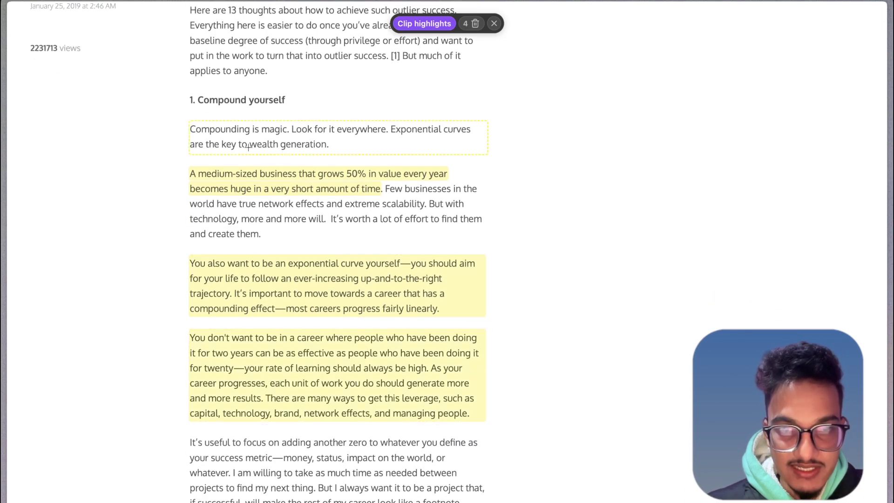
triple_click(249, 100)
scroll(277, 236, "down", 1)
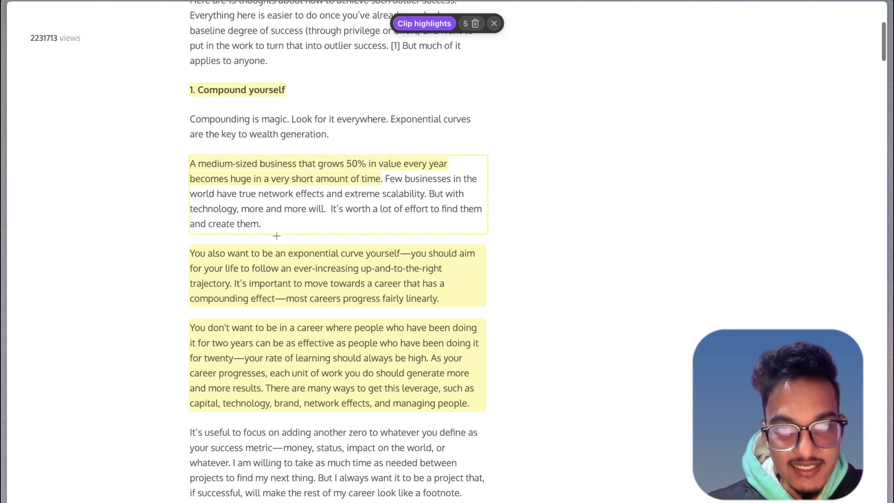
left_click_drag(242, 209, 265, 220)
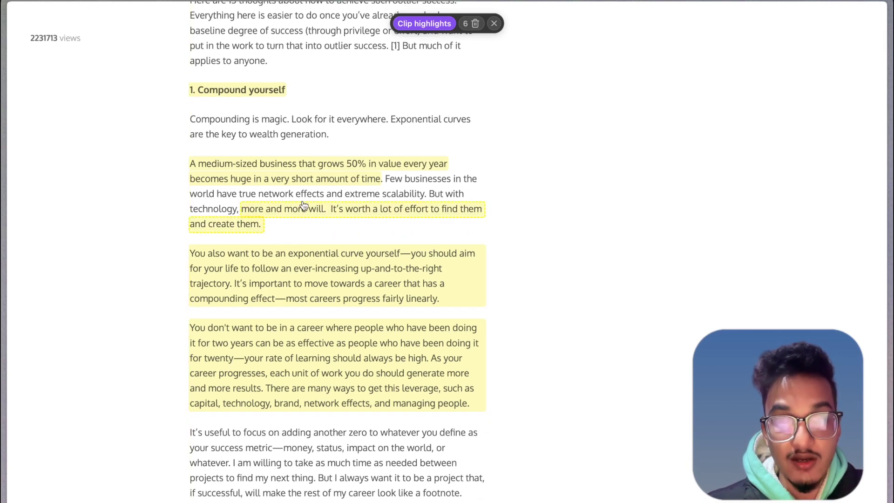
Clip the "How To Be Successful" highlights with the Article template, review the preview and add the note to Obsidian's Clippings folder
left_click(422, 24)
scroll(148, 259, "down", 5)
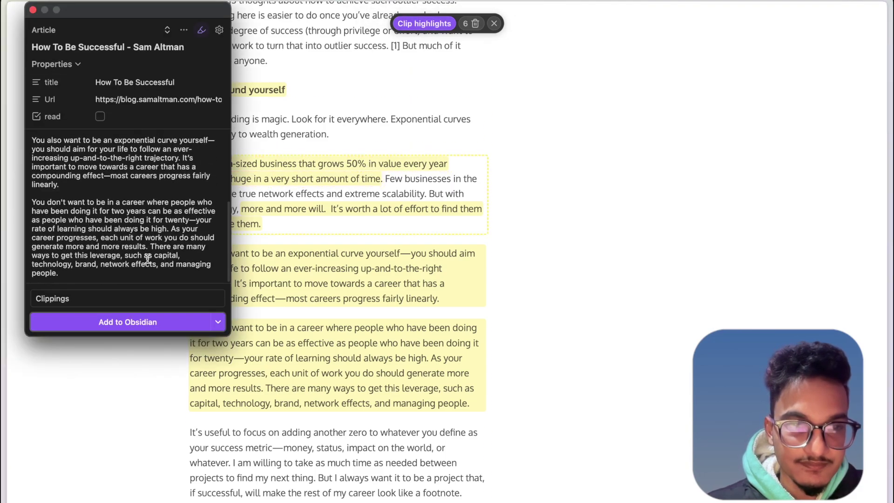
scroll(147, 259, "up", 5)
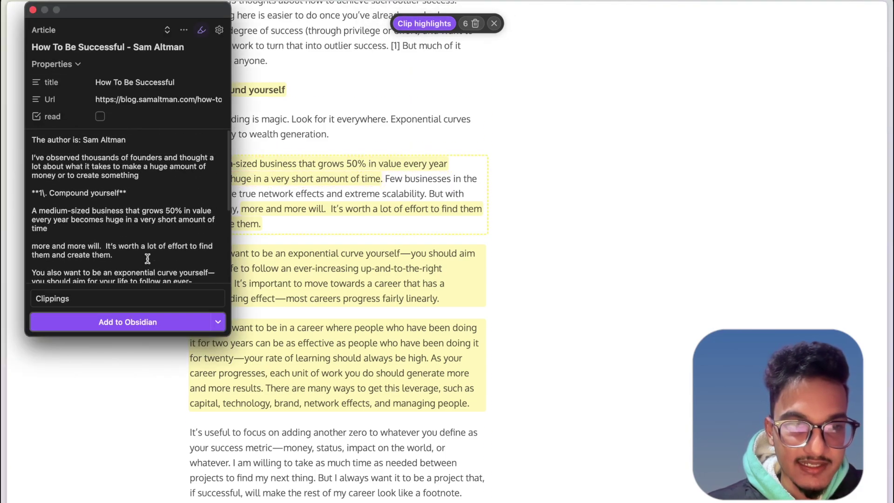
left_click(136, 323)
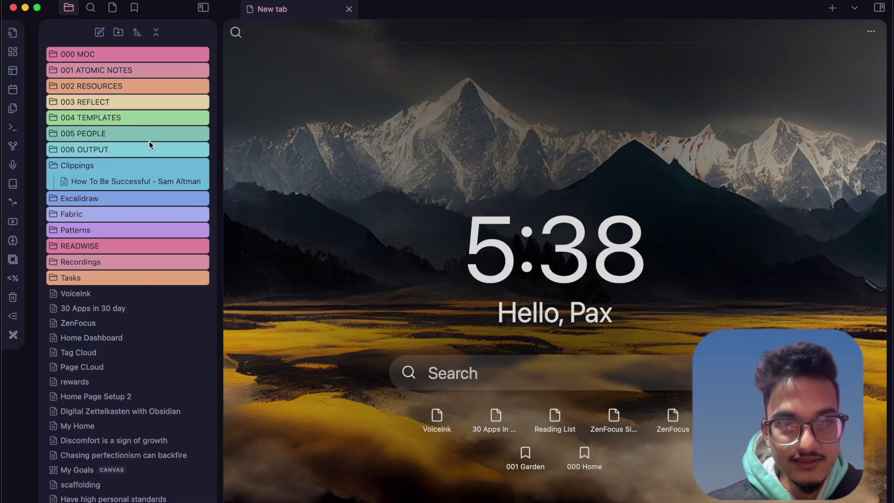
Open the clipped "How To Be Successful" note and inspect its properties, including the type options of the read property
left_click(140, 181)
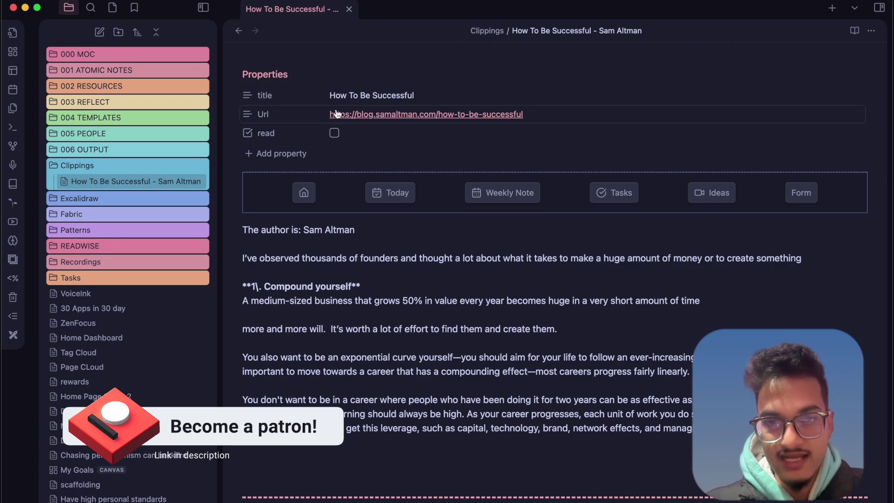
left_click(248, 135)
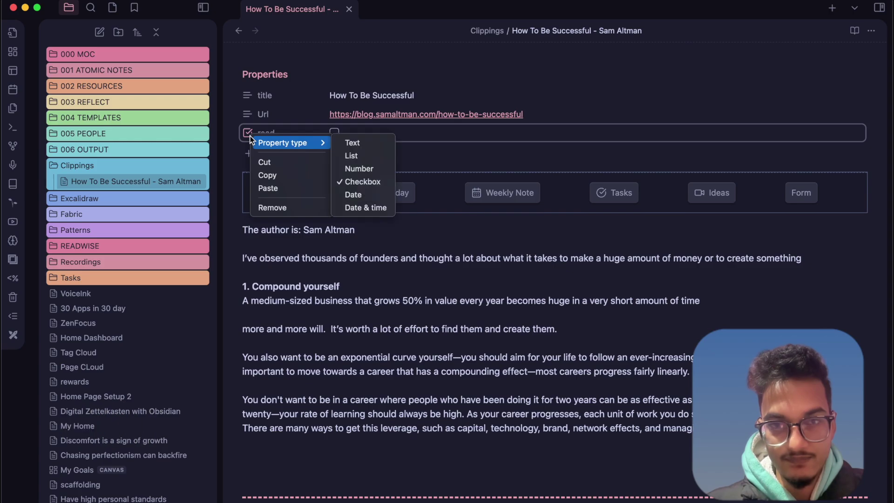
left_click(330, 129)
left_click(334, 133)
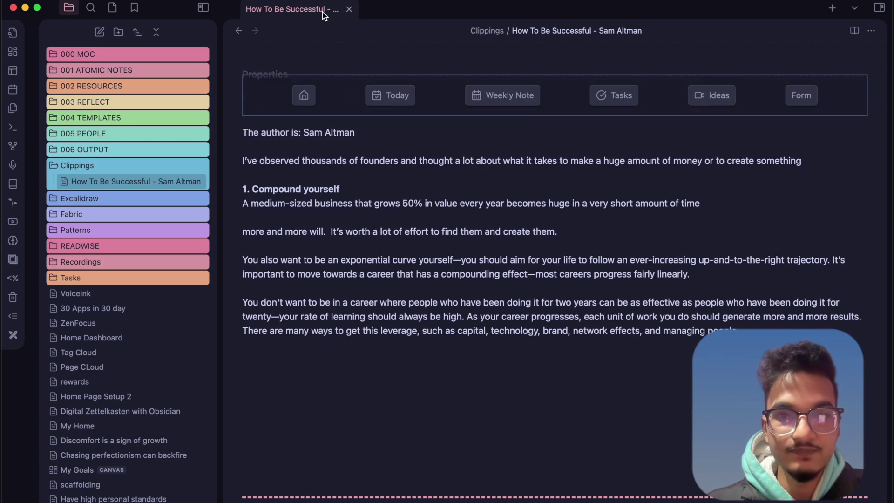
double_click(323, 12)
Return to the article in Arc, open the Web Clipper's settings and enable the Interpreter
scroll(502, 267, "down", 6)
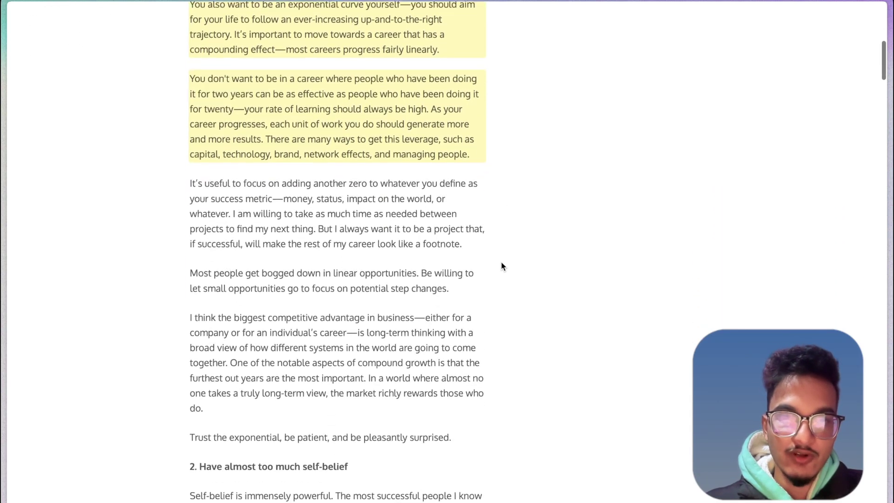
scroll(503, 266, "up", 7)
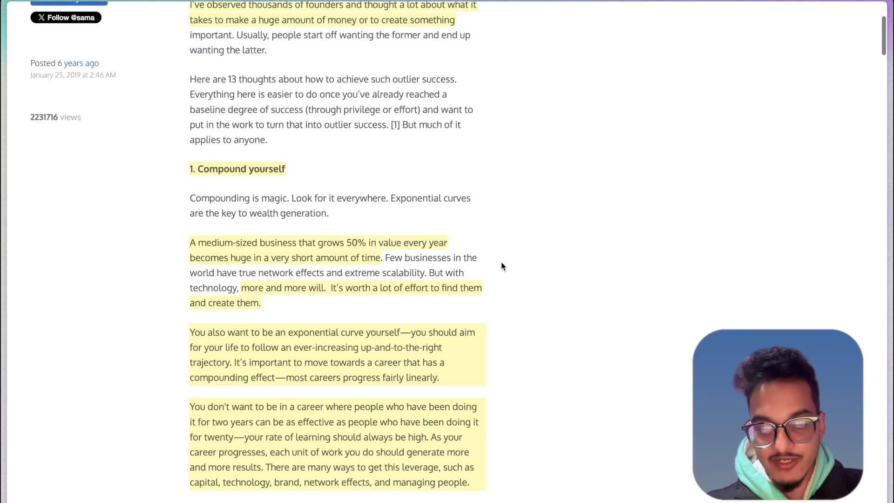
key("alt+shift+o")
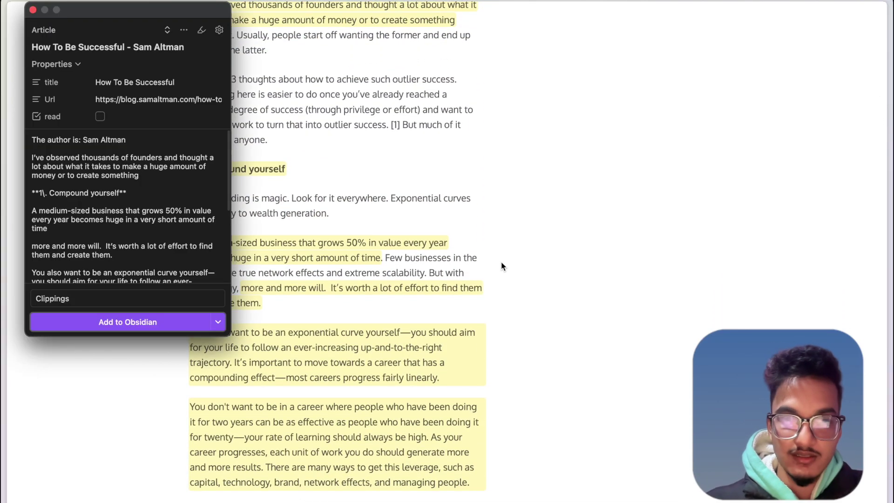
left_click(219, 30)
left_click(108, 90)
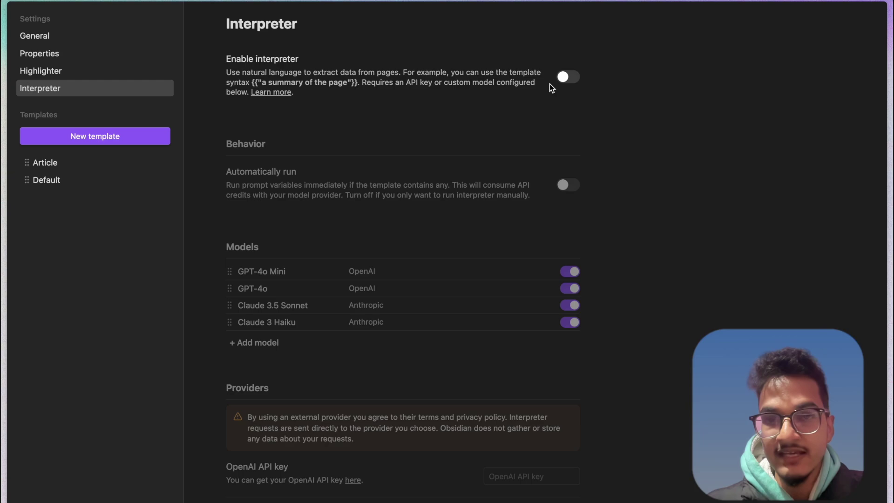
left_click(565, 77)
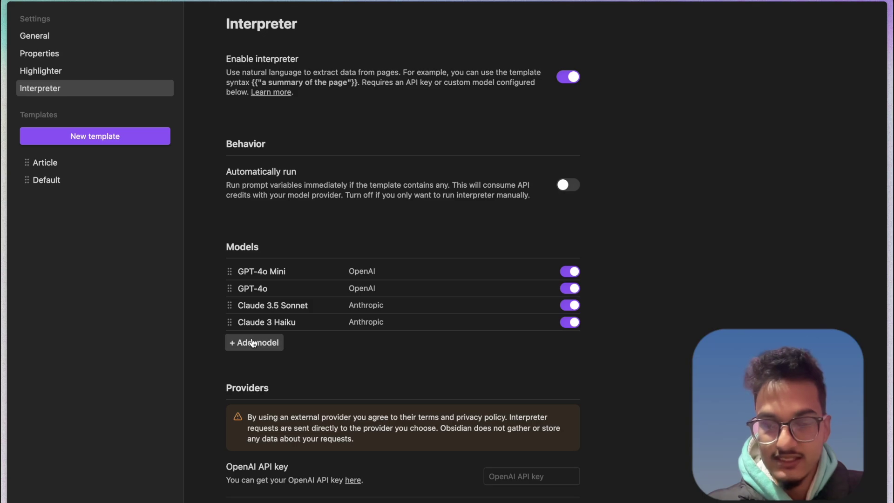
Open groq.com in a new browser tab and look through its home page
key("super+t")
type("groq.com")
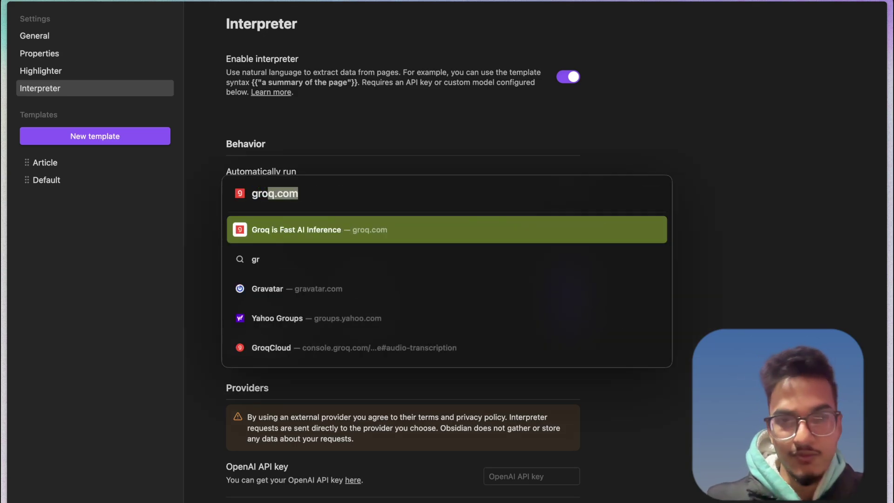
key("Return")
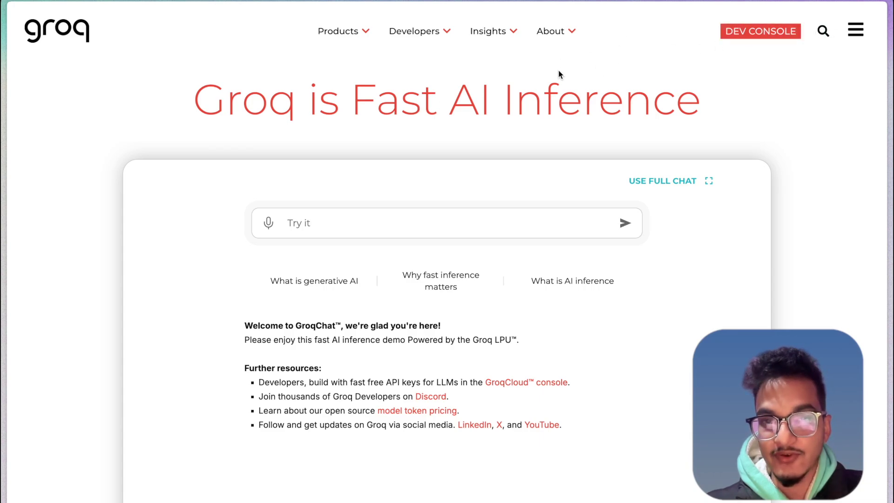
scroll(468, 174, "down", 5)
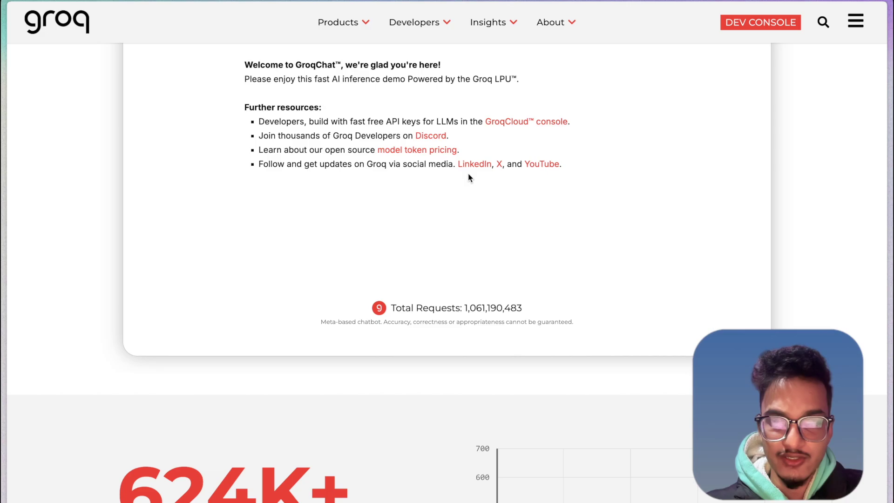
Search the web for "groq api" and open GroqCloud's API Keys page
key("ctrl+Tab")
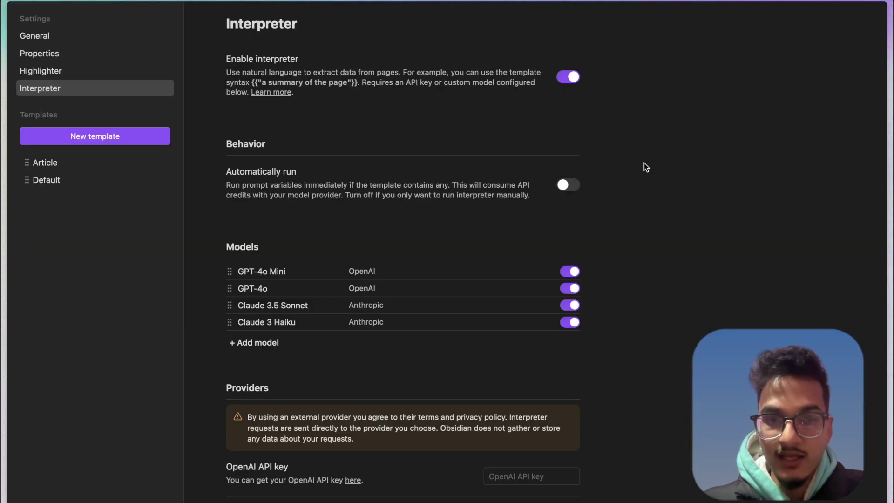
key("ctrl+Tab")
key("super+l")
type("gorq")
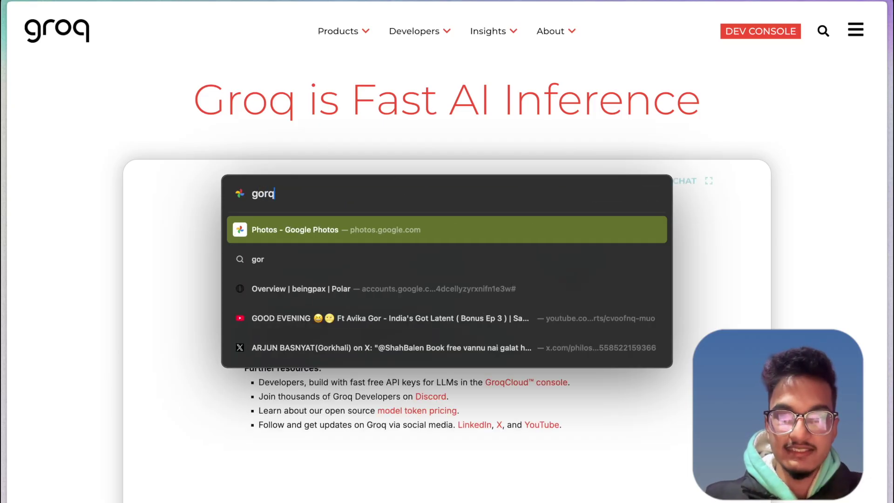
key("BackSpace")
key("BackSpace")
key("BackSpace")
type("roq api")
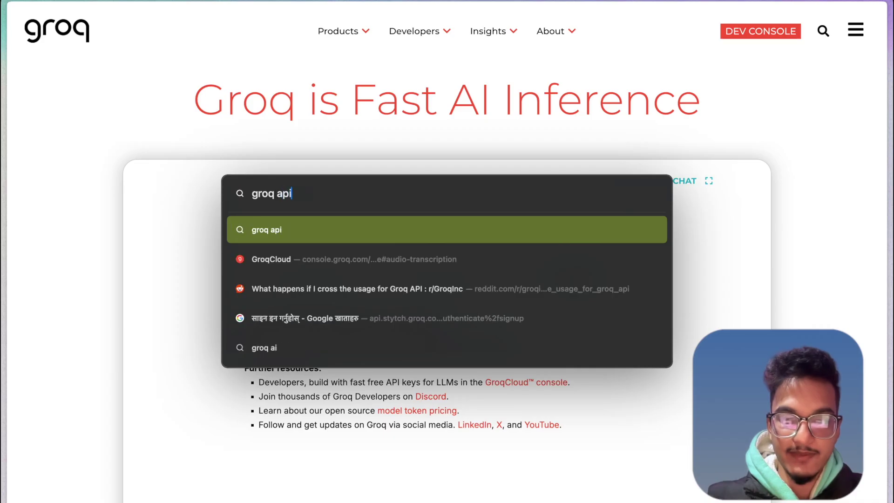
key("Return")
left_click(158, 163)
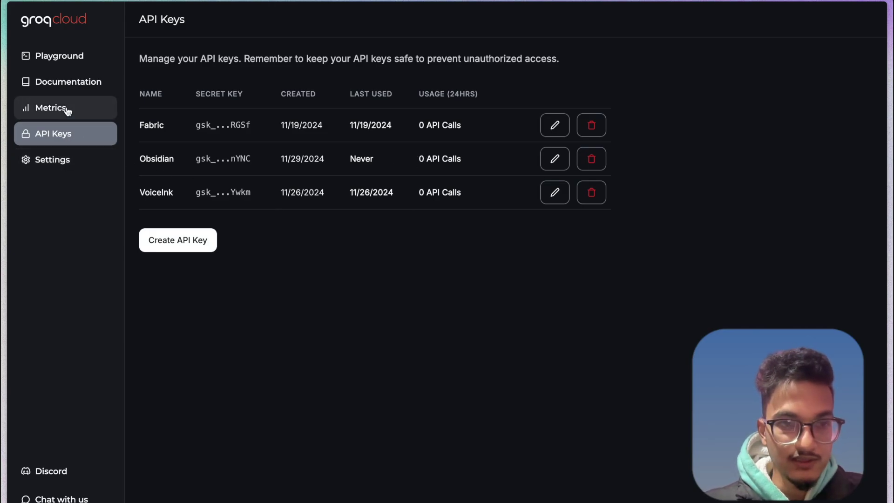
left_click(80, 82)
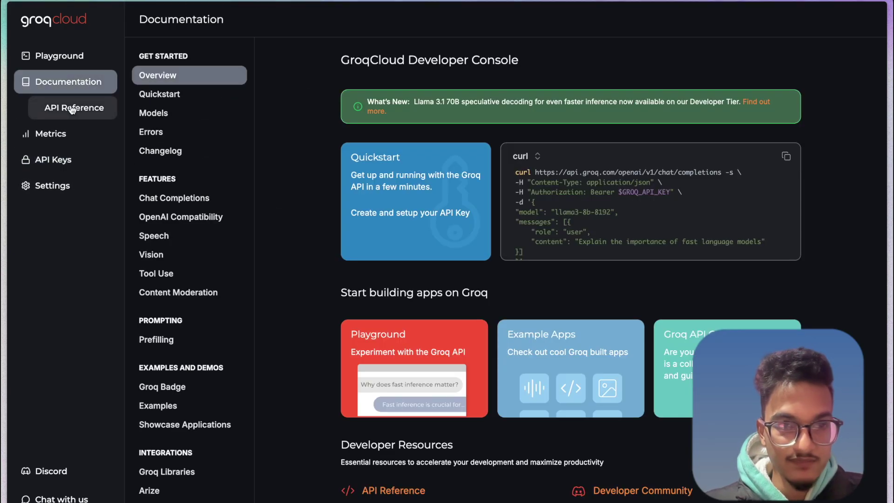
left_click(72, 108)
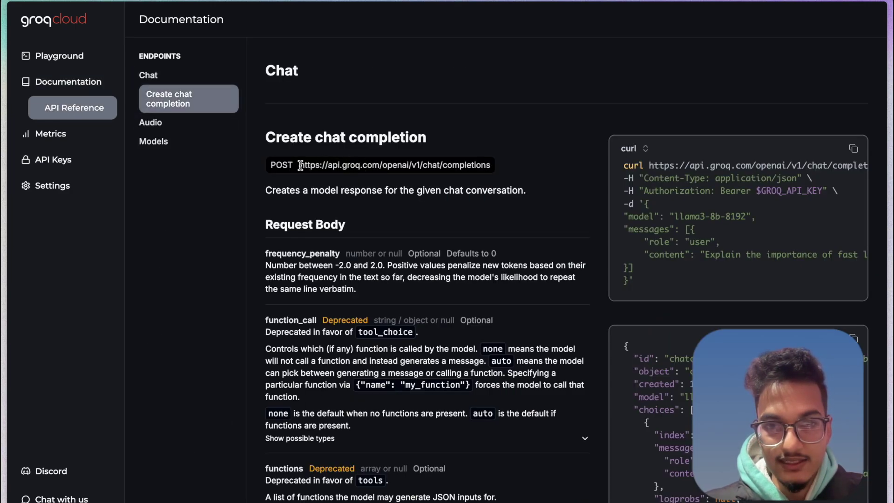
left_click_drag(300, 166, 487, 170)
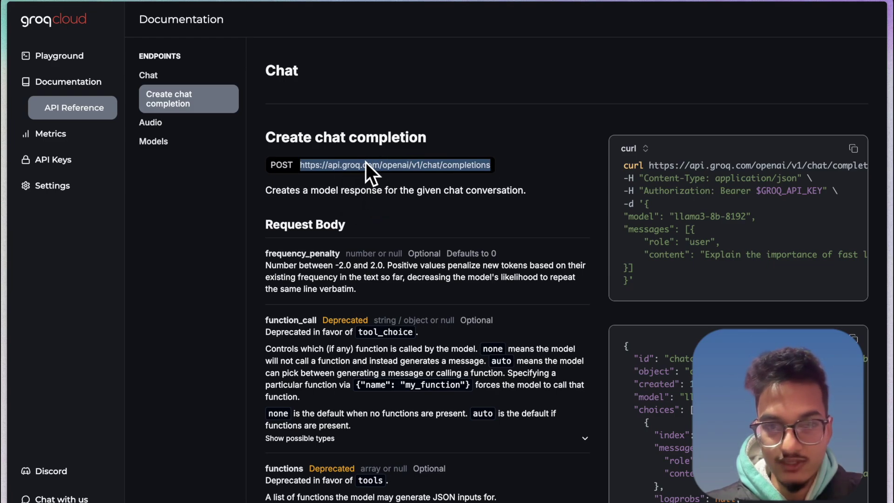
Examine the chat completion parameters and the Models endpoints in the API Reference for available model IDs
scroll(459, 281, "down", 20)
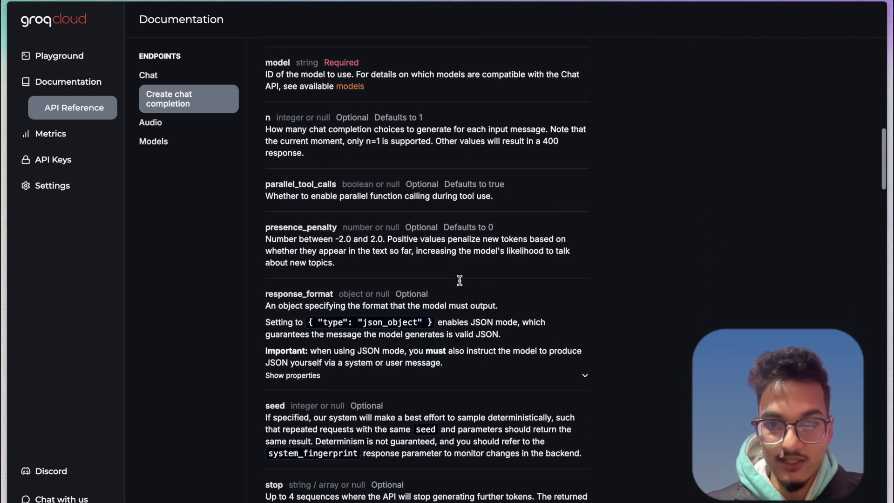
scroll(460, 280, "down", 6)
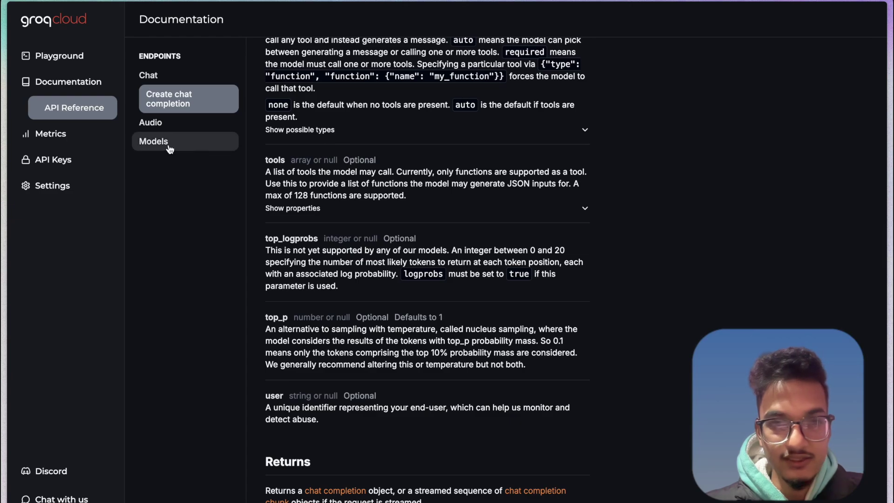
left_click(170, 143)
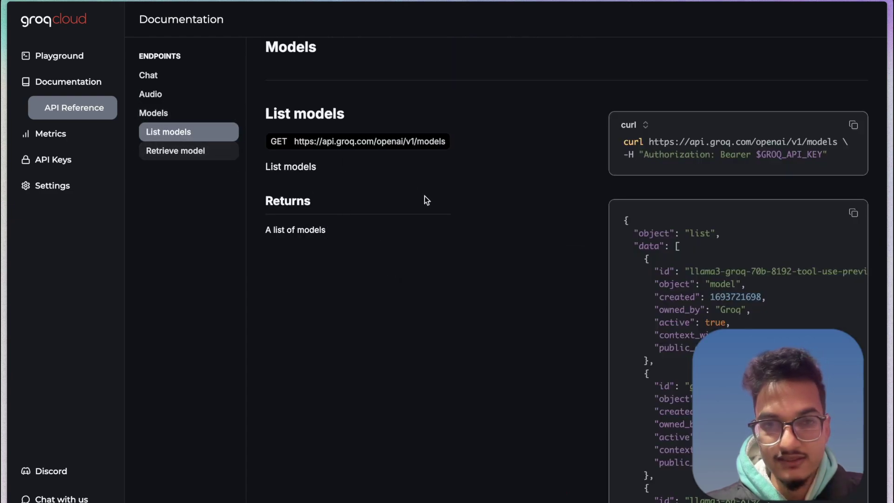
scroll(466, 260, "down", 1)
scroll(331, 226, "down", 6)
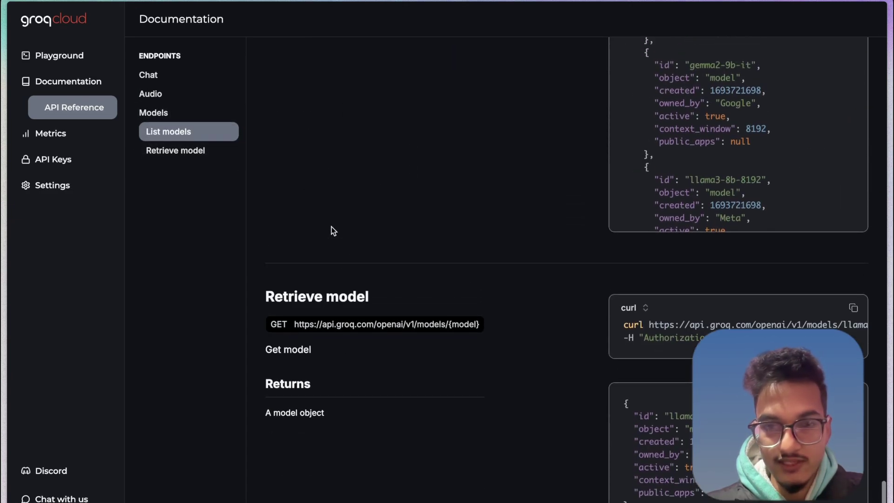
scroll(331, 226, "up", 10)
scroll(308, 163, "down", 6)
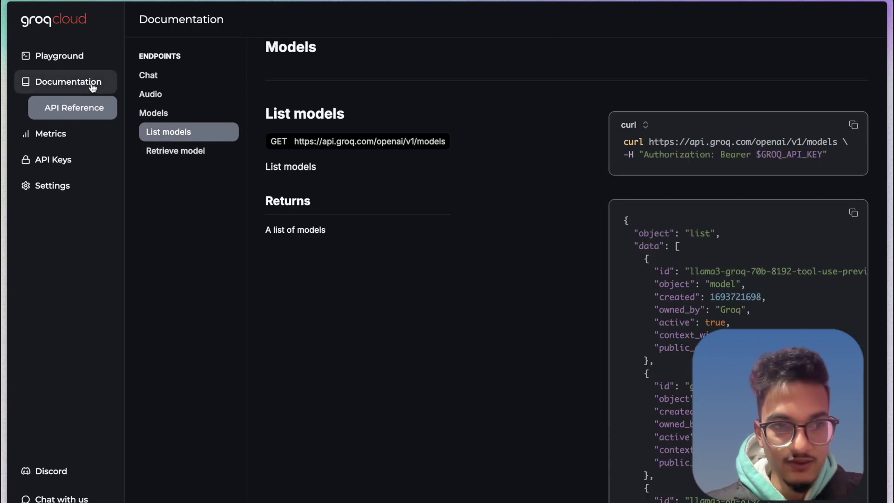
Open the Supported Models list in GroqCloud's documentation and copy the model ID llama3-8b-8192
left_click(92, 86)
left_click(156, 114)
scroll(384, 314, "down", 6)
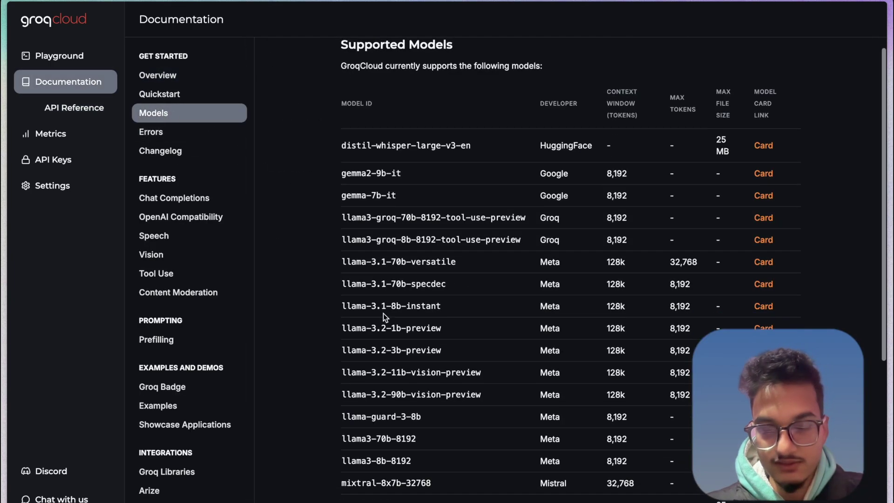
scroll(384, 314, "up", 6)
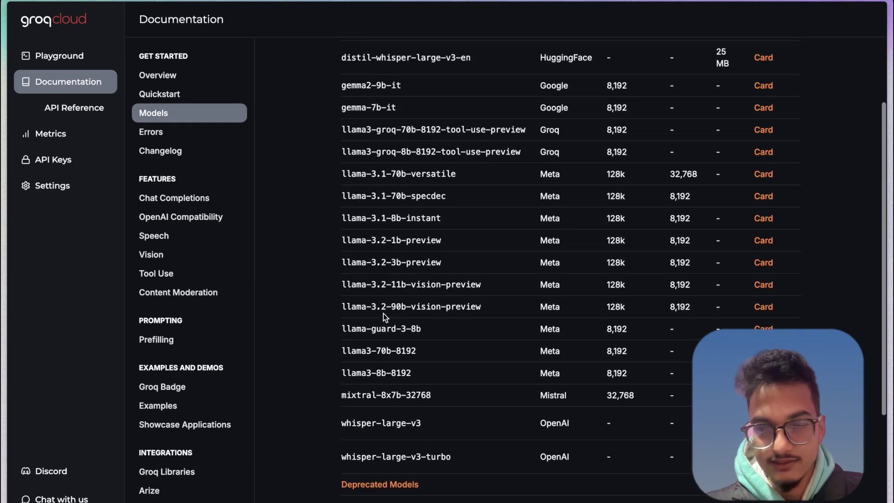
scroll(384, 314, "down", 3)
scroll(384, 314, "up", 3)
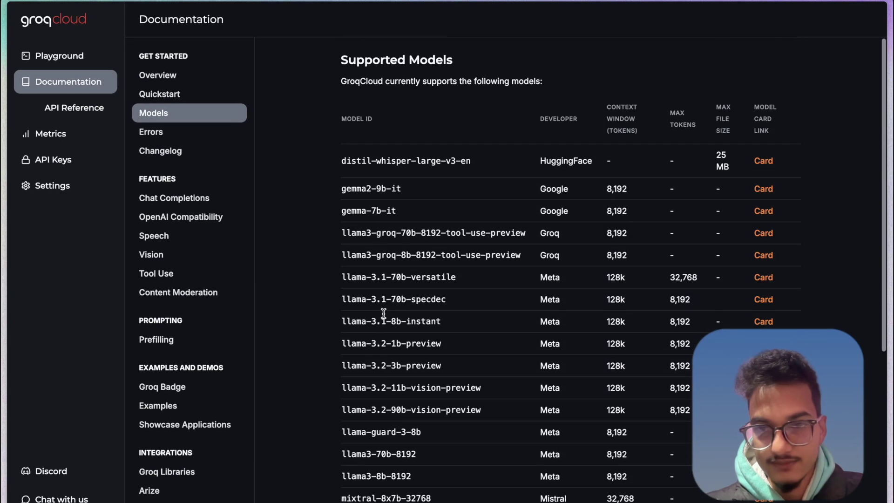
scroll(384, 315, "down", 5)
scroll(361, 278, "up", 2)
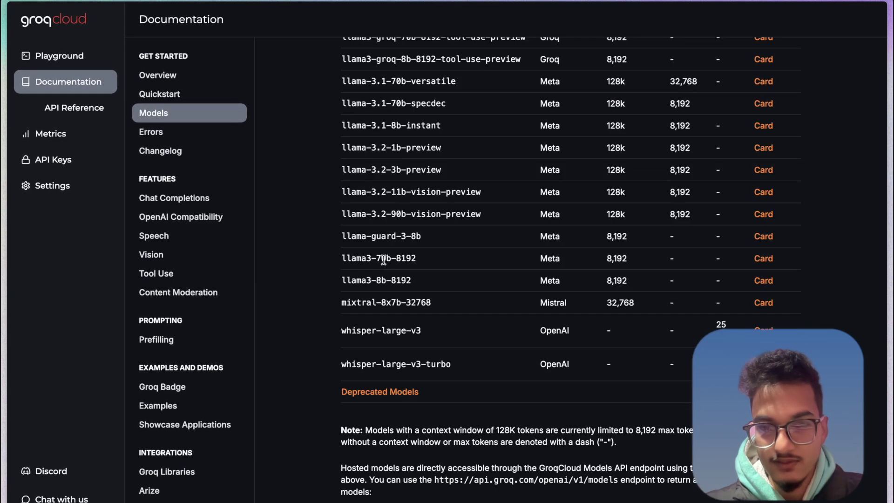
double_click(363, 281)
key("super+c")
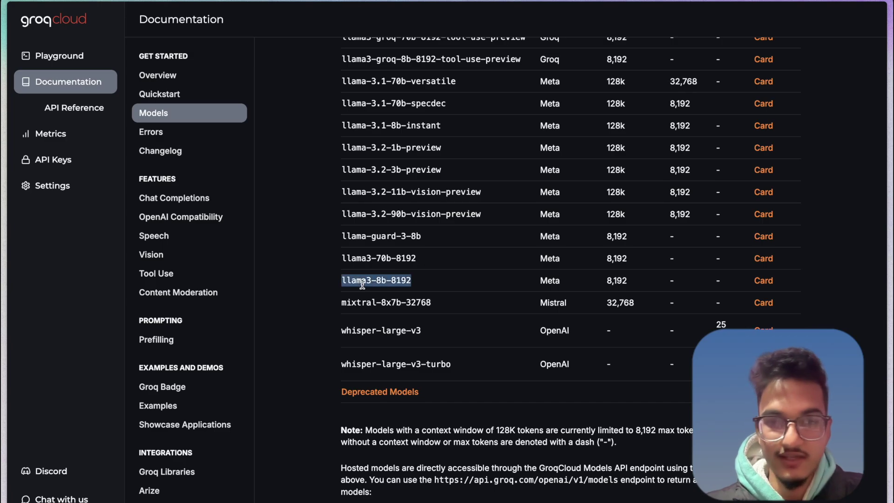
mouse_move(2, 269)
left_click(51, 367)
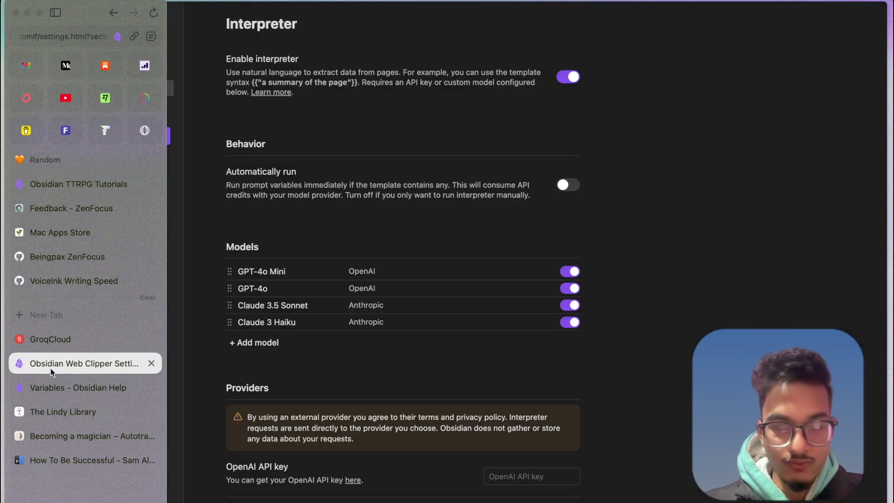
left_click(253, 342)
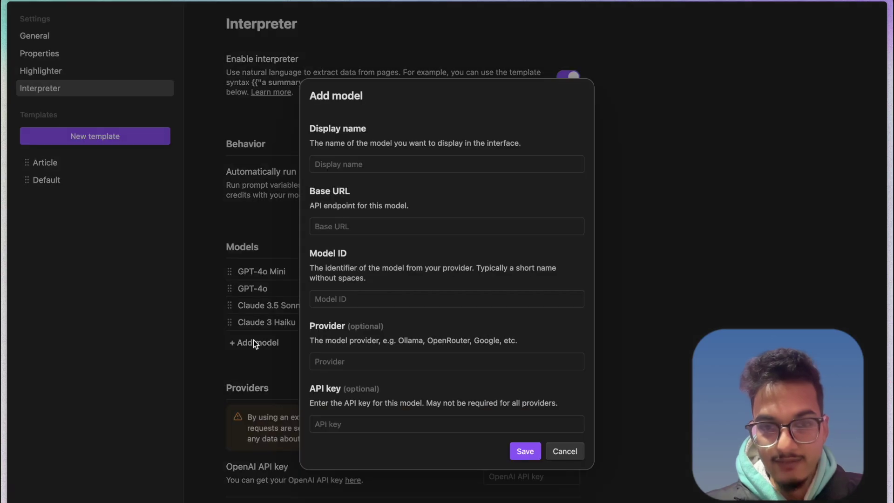
left_click(348, 160)
type("G")
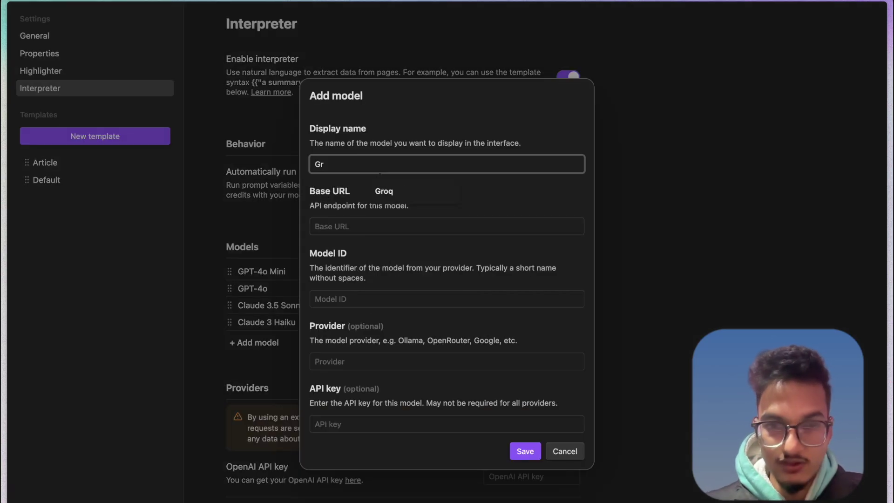
type("r")
left_click(383, 188)
left_click(377, 226)
key("super+shift+v")
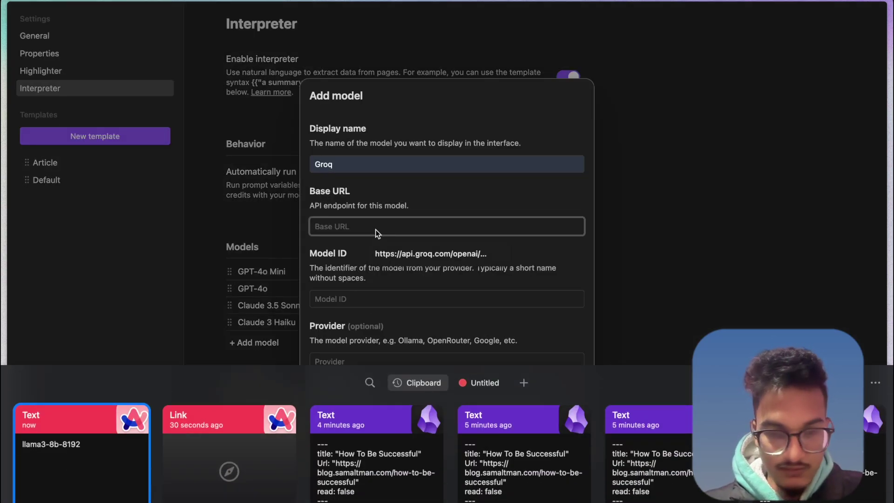
double_click(252, 454)
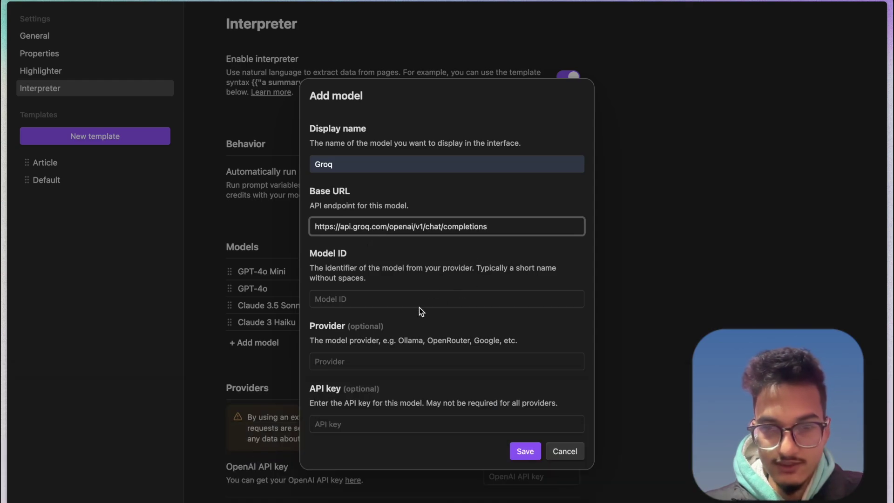
Set the new model's ID to llama3-8b-8192 and its provider to Groq
left_click(422, 305)
key("super+shift+v")
left_click(202, 472)
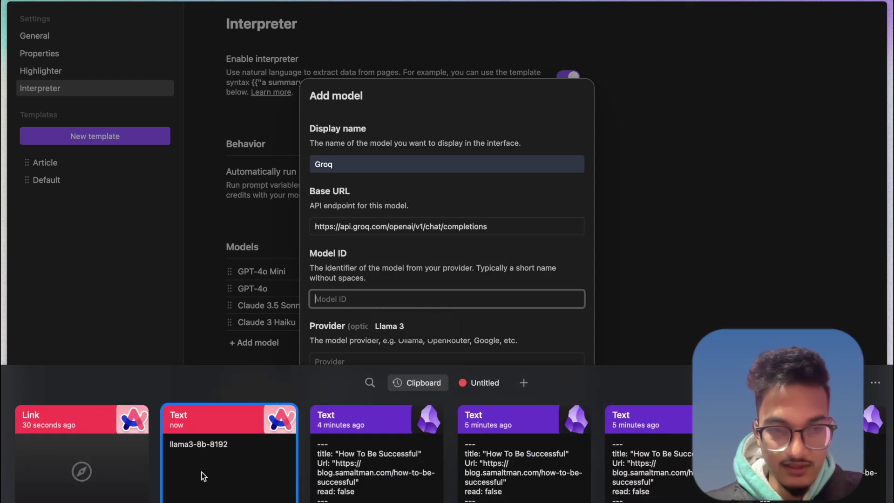
left_click(202, 472)
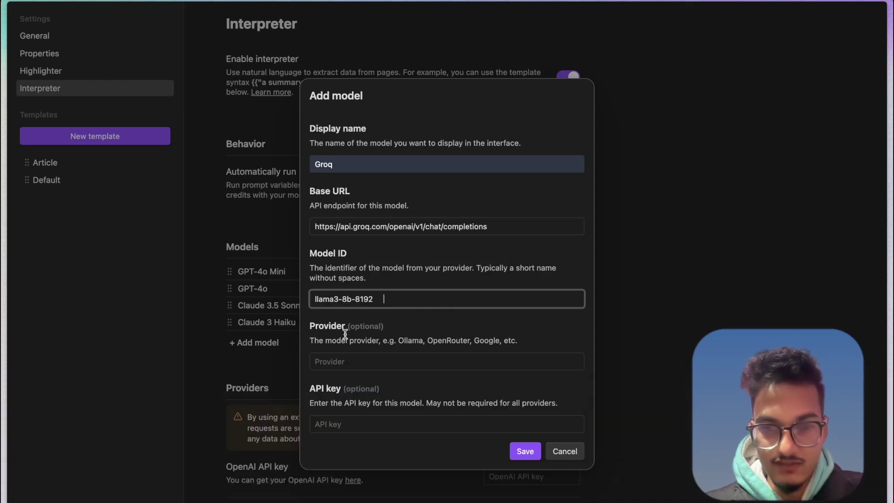
left_click(389, 357)
type("Groq")
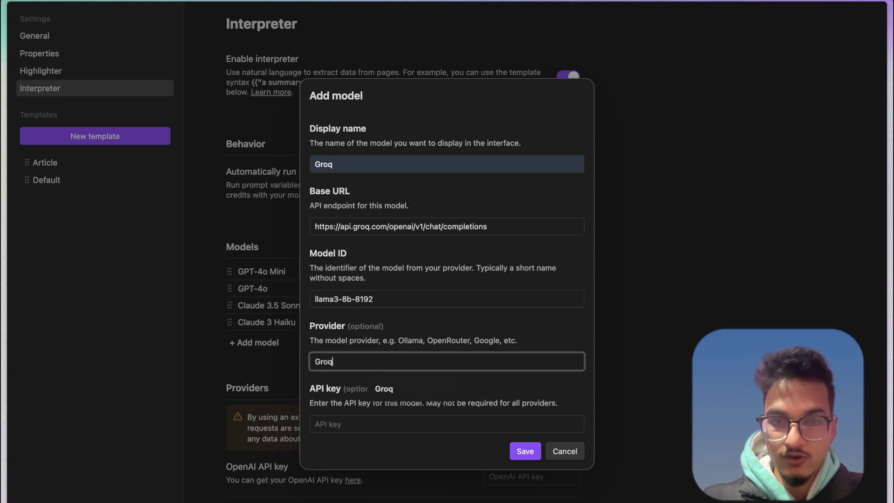
Enter the Groq API key for the new model and save it
left_click(381, 421)
key("super+shift+v")
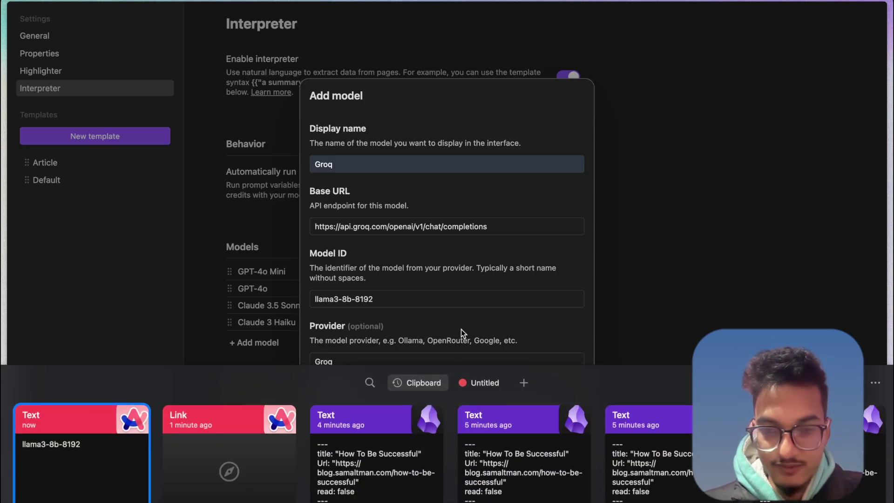
key("Escape")
left_click(449, 431)
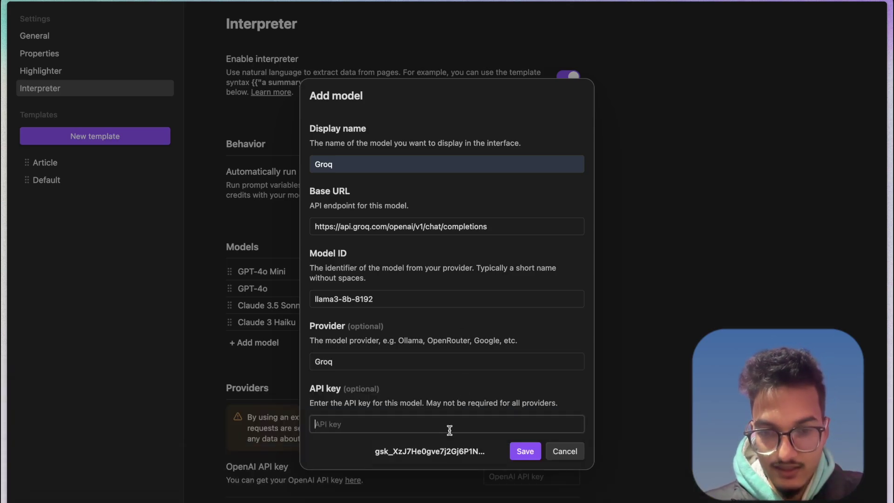
left_click(414, 450)
left_click(529, 451)
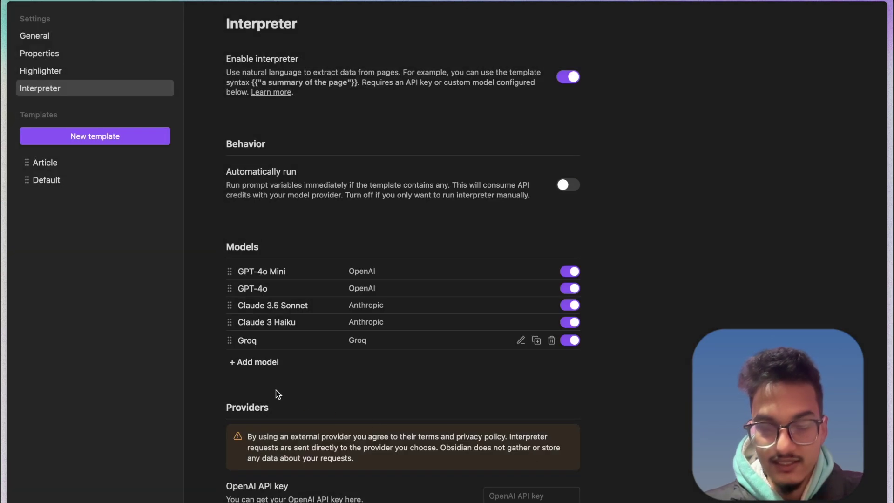
scroll(348, 373, "down", 1)
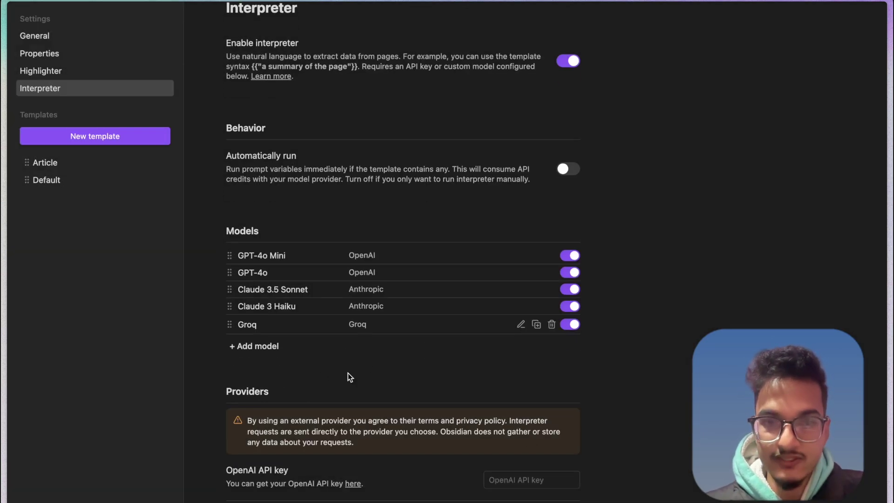
scroll(351, 360, "down", 1)
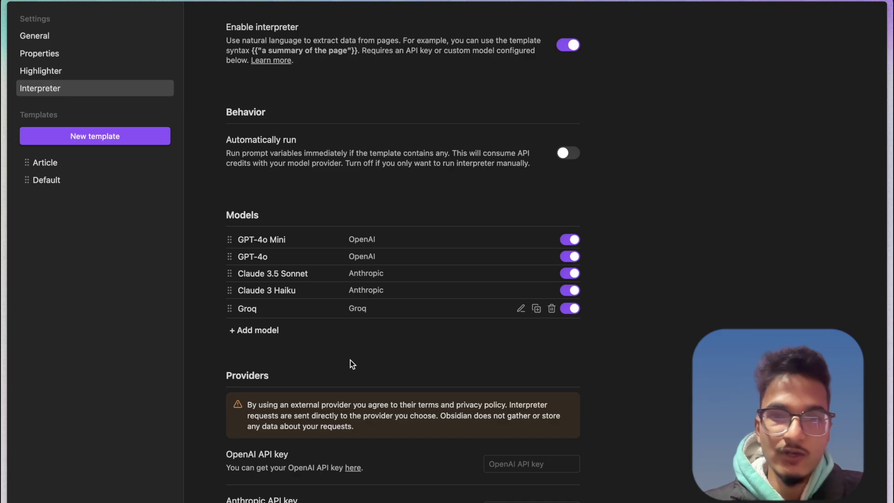
scroll(350, 360, "up", 1)
scroll(351, 359, "up", 1)
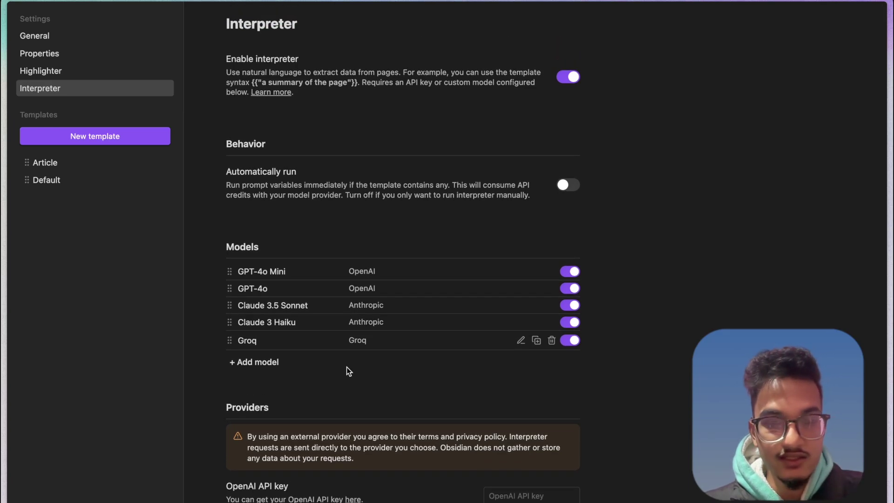
Search for "obsidian web clipper gitub" in a new tab and open the Issues page of the obsidianmd/obsidian-clipper repository
key("super+t")
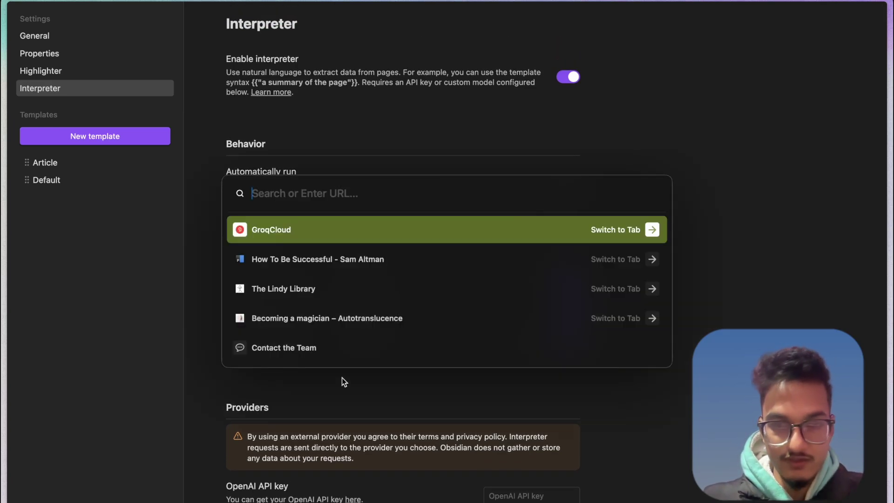
type("obsidian web")
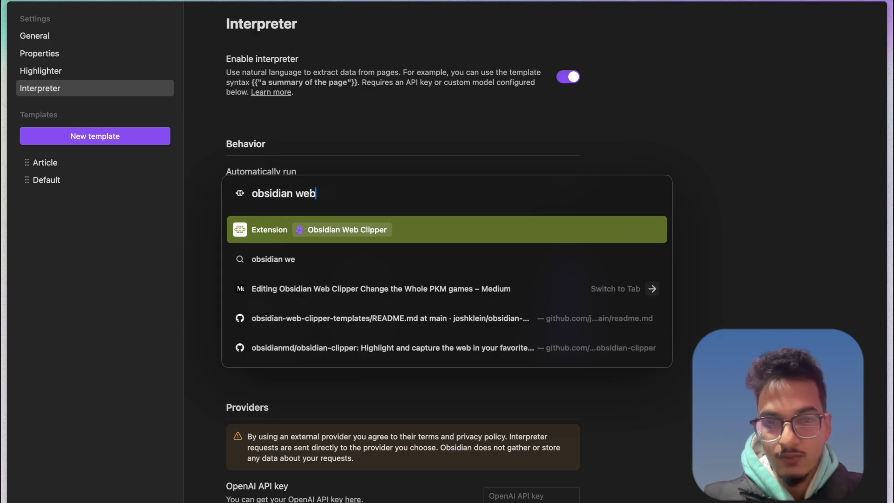
type(" clipper gitu")
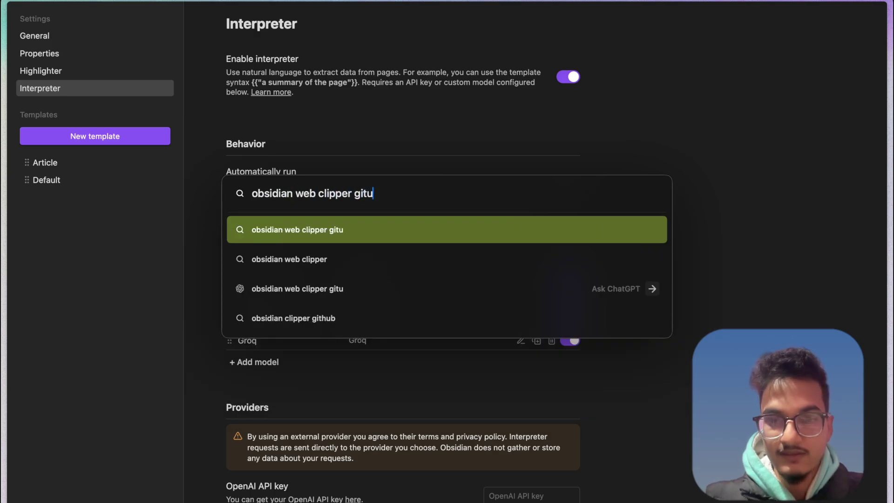
type("b")
key("Return")
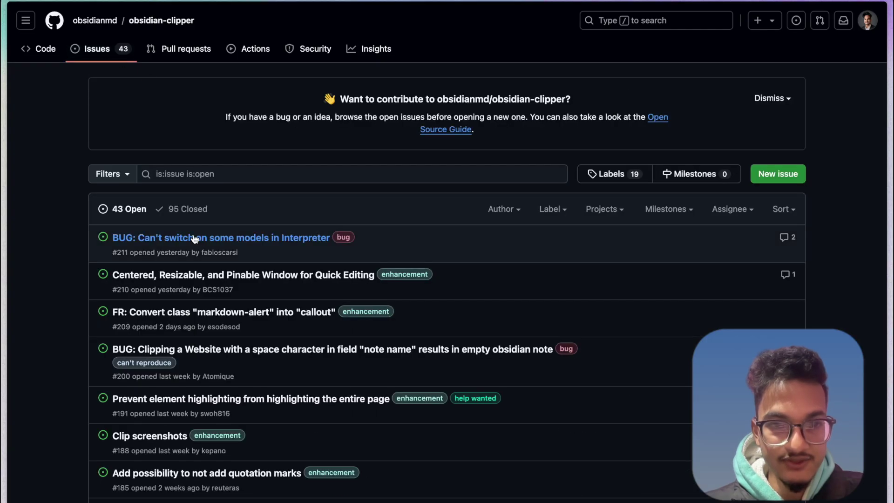
Open the issue "BUG: Can't switch on some models in Interpreter" and read its title
left_click(195, 239)
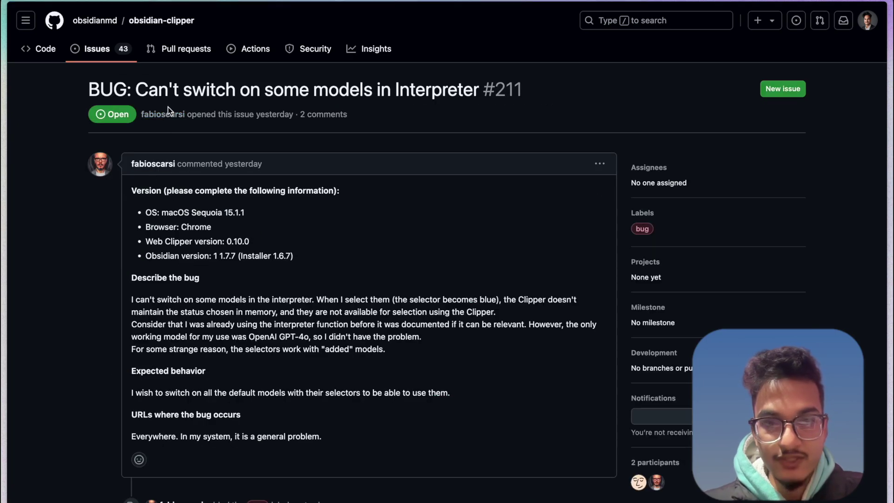
left_click_drag(135, 88, 466, 81)
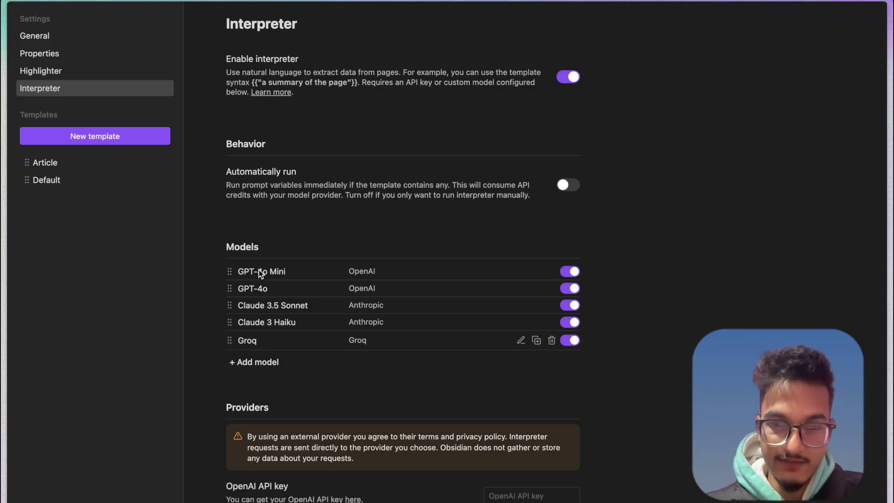
Enter {{"3 point bullet summary"}} as the Interpreter context of the Article template in the Web Clipper settings
scroll(260, 271, "down", 4)
left_click(302, 461)
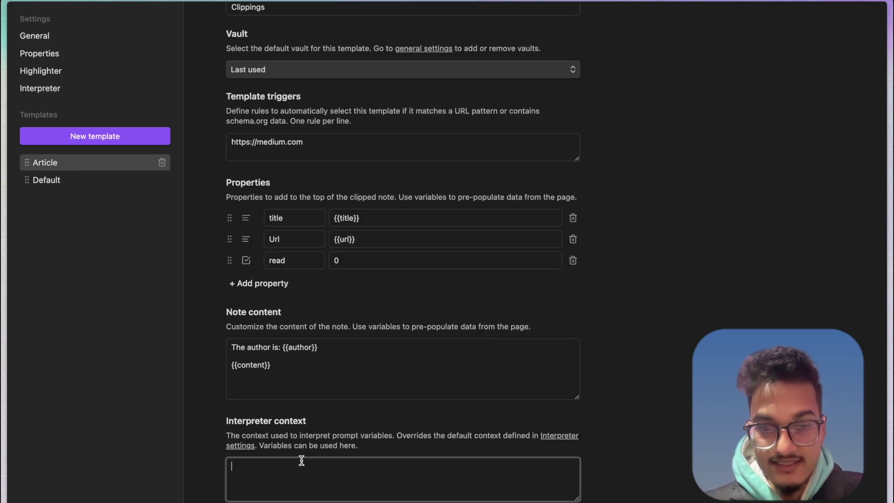
type("{{")
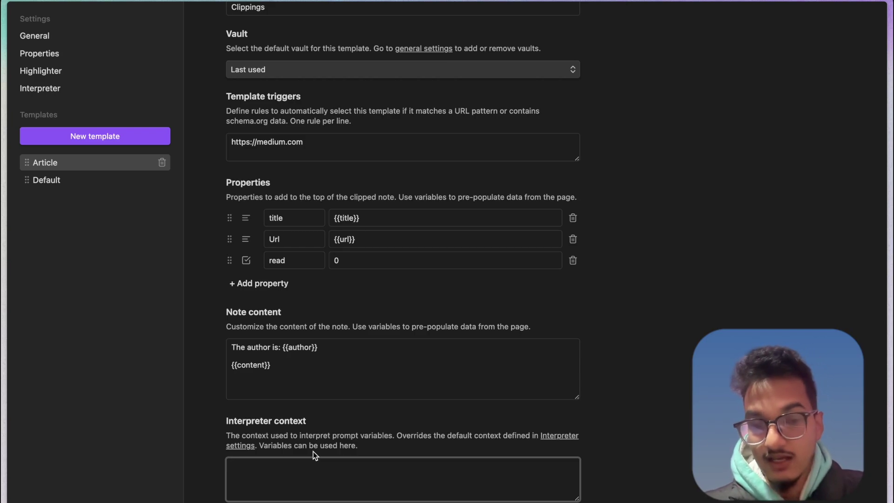
type("{{-")
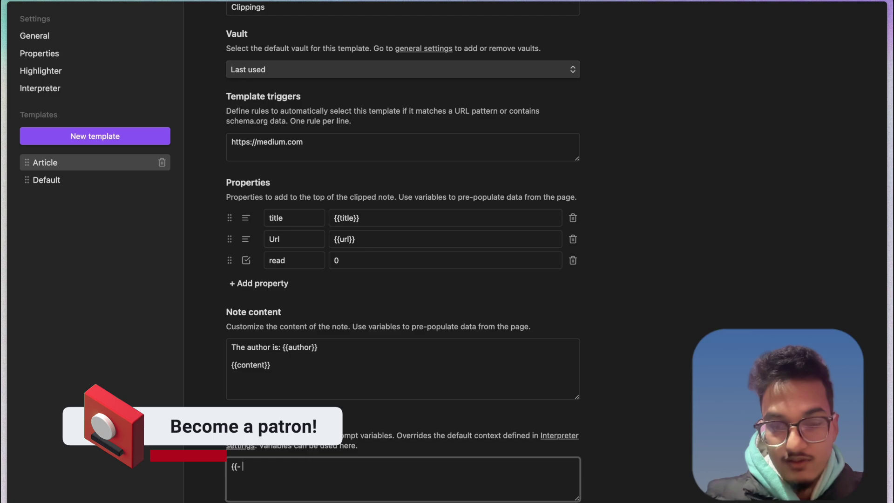
key("BackSpace")
type("\"3 ponit")
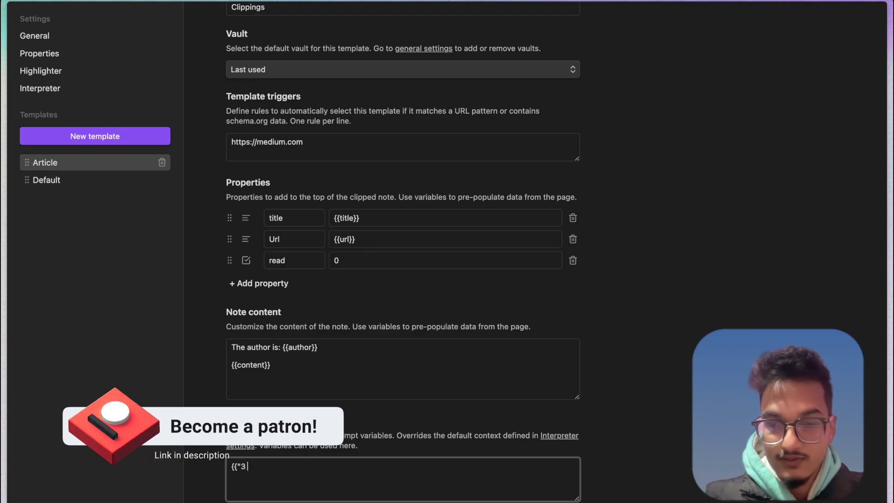
key("BackSpace")
type("int bullet")
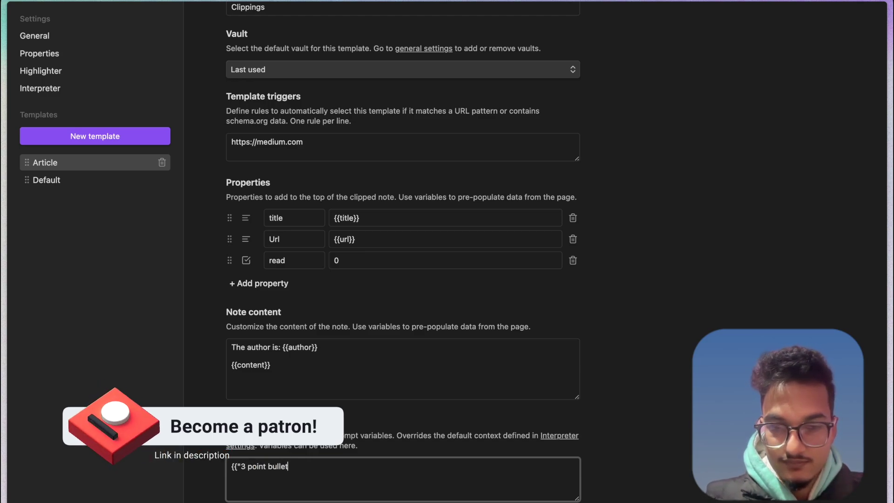
type(" summary\"}}")
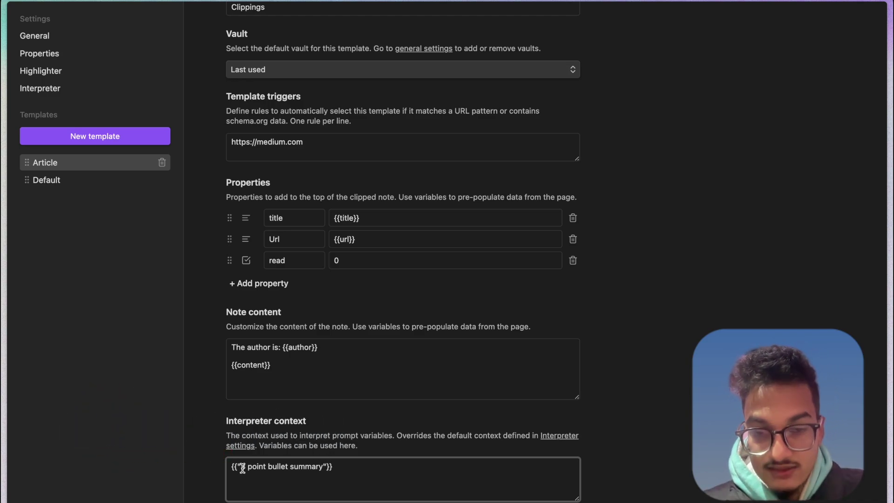
left_click_drag(237, 466, 331, 467)
left_click(331, 467)
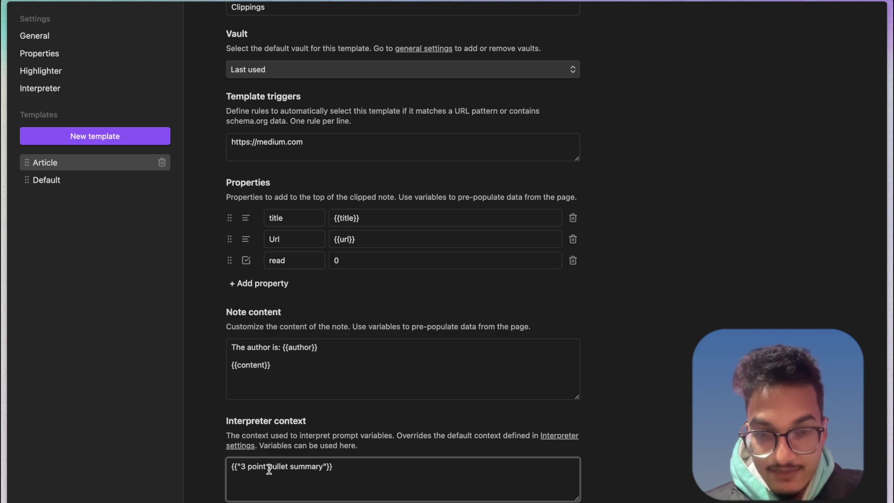
triple_click(230, 467)
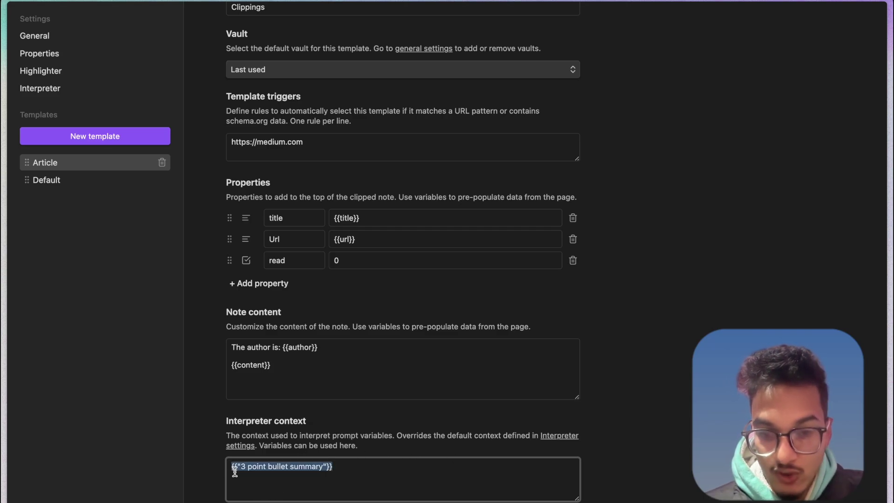
left_click(241, 465)
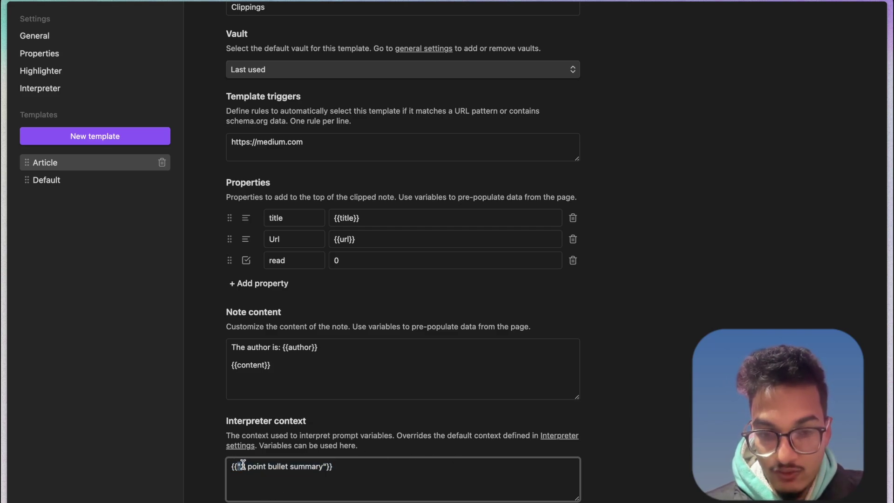
Open the Interpreter settings and toggle the Automatically run option
scroll(412, 360, "up", 3)
scroll(395, 443, "down", 3)
scroll(394, 443, "up", 5)
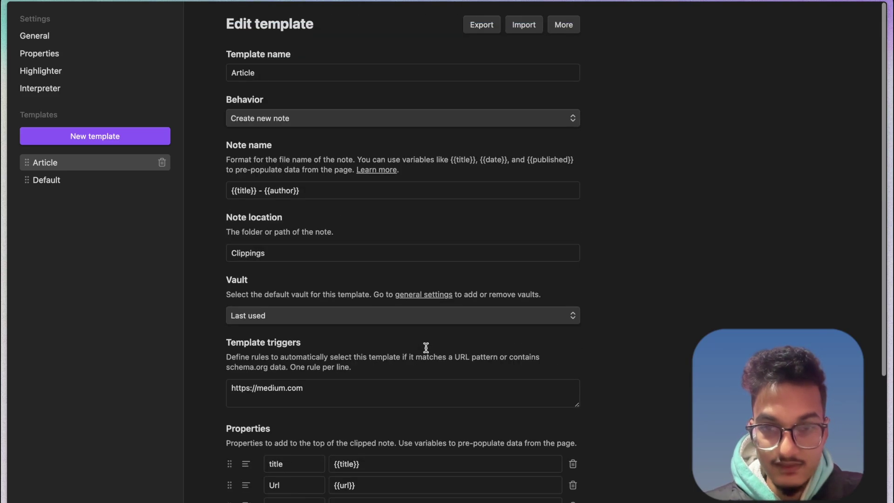
left_click(70, 93)
left_click(566, 185)
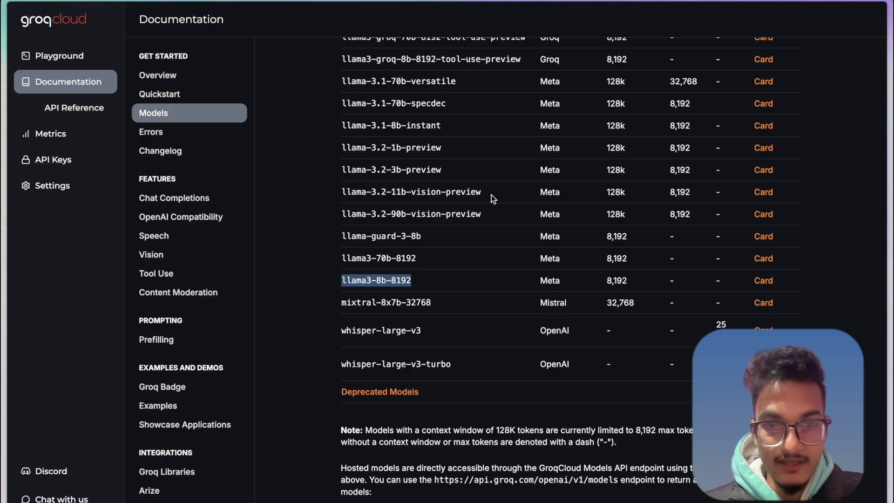
Highlight the note about 128K-token context windows on the Groq models page and clip the highlights with Web Clipper
scroll(513, 291, "down", 3)
right_click(512, 292)
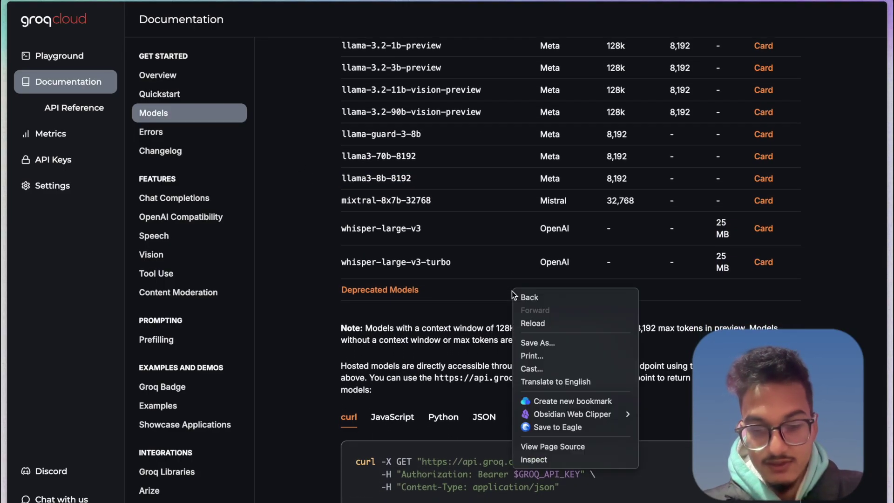
key("alt+h")
left_click(482, 340)
left_click(436, 24)
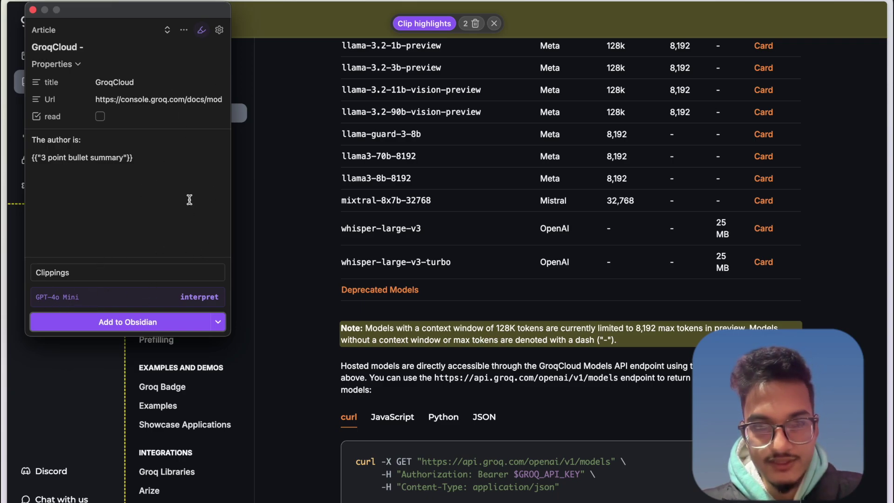
Try to add the GroqCloud clip with its interpreter prompt to Obsidian and return to the supported models list
left_click(171, 155)
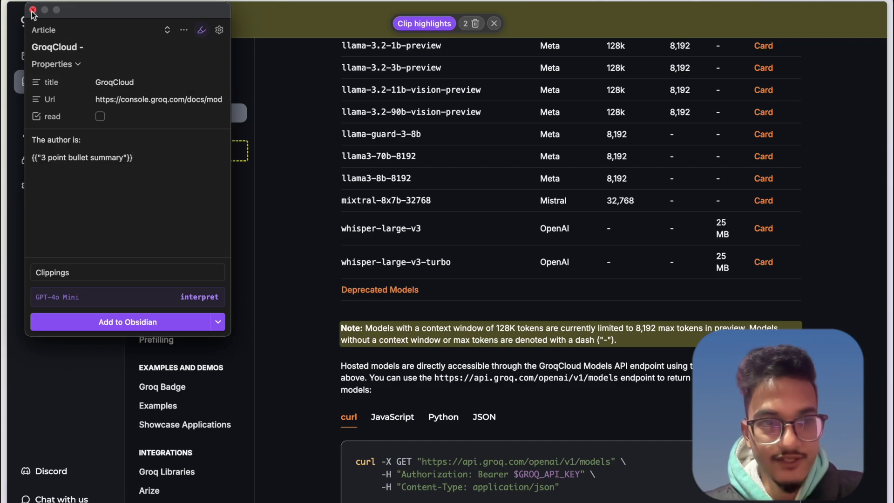
left_click(171, 326)
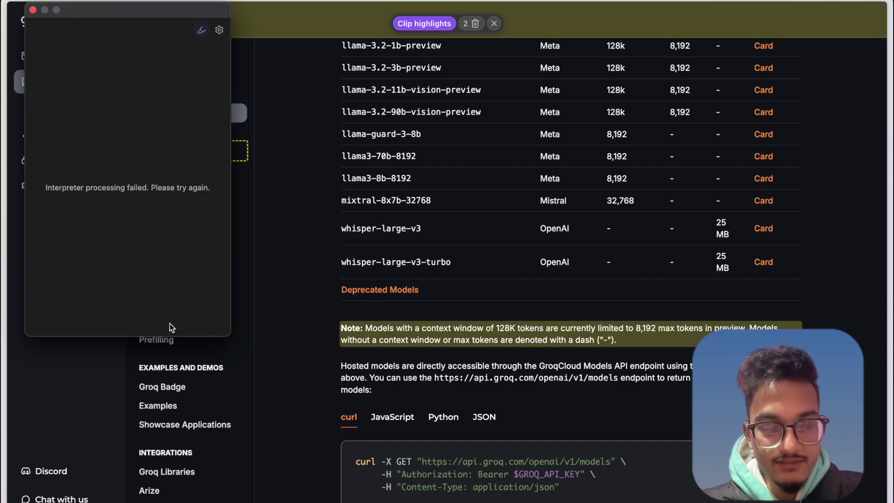
triple_click(49, 187)
triple_click(108, 187)
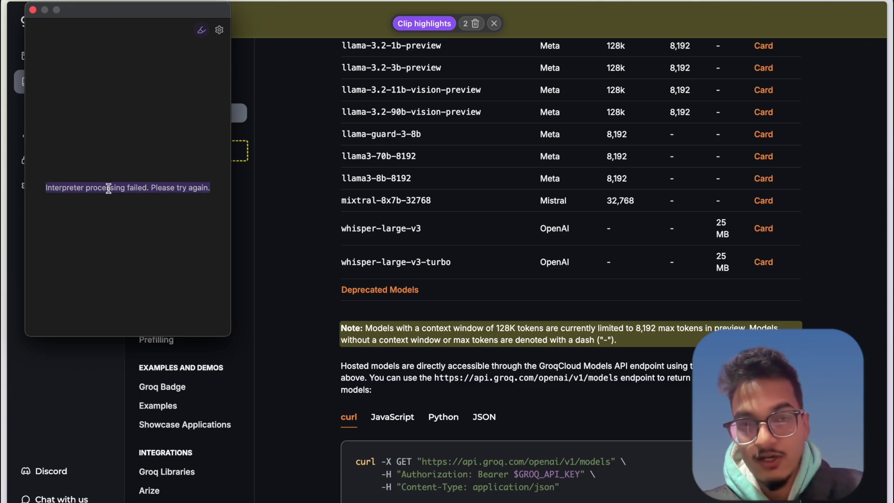
left_click(325, 257)
scroll(326, 259, "up", 10)
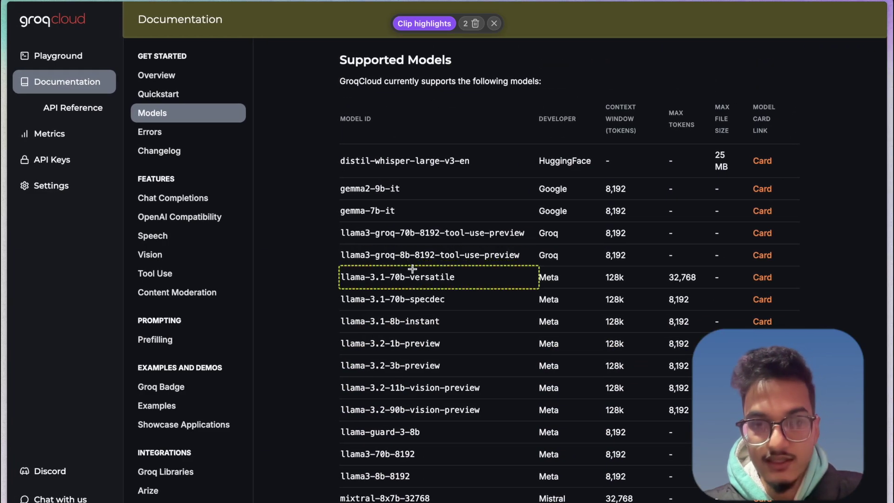
key("ctrl+Left")
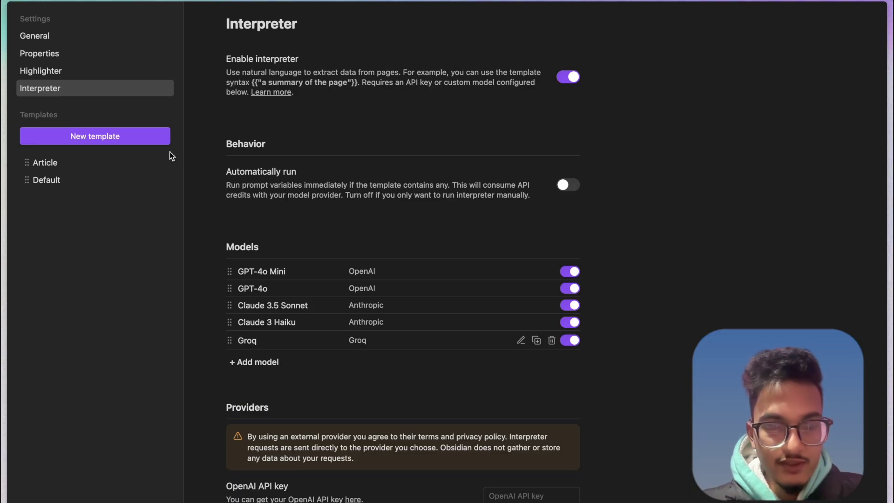
key("super+t")
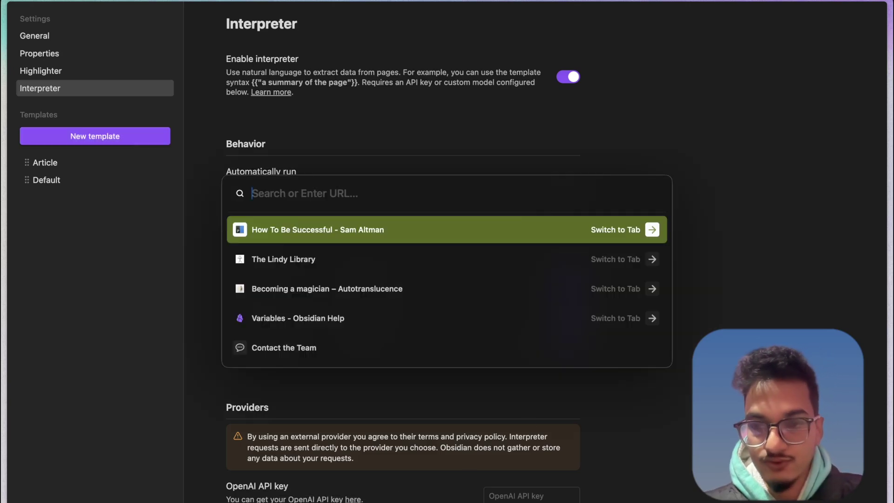
key("Escape")
key("super+t")
type("gi")
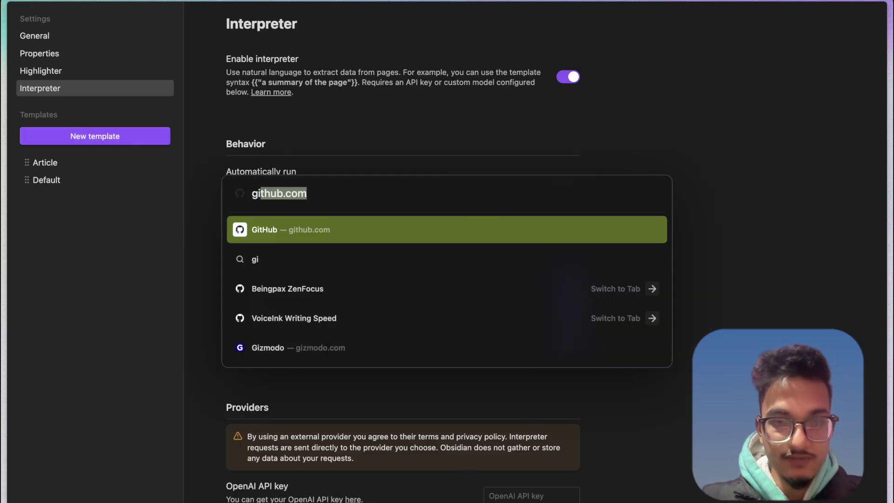
key("BackSpace")
key("Escape")
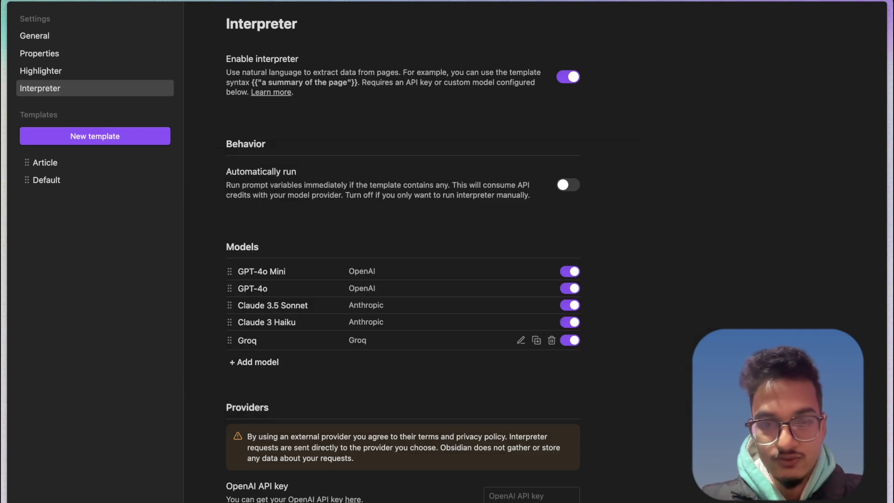
Open the-hacker-news-clipper.json in the templates folder of obsidian-community/web-clipper-templates on GitHub and copy its raw content
key("super+t")
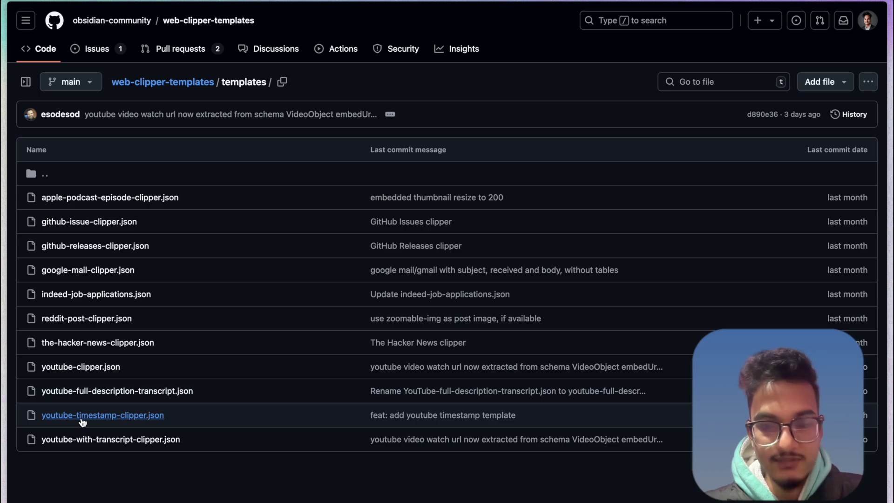
left_click(74, 343)
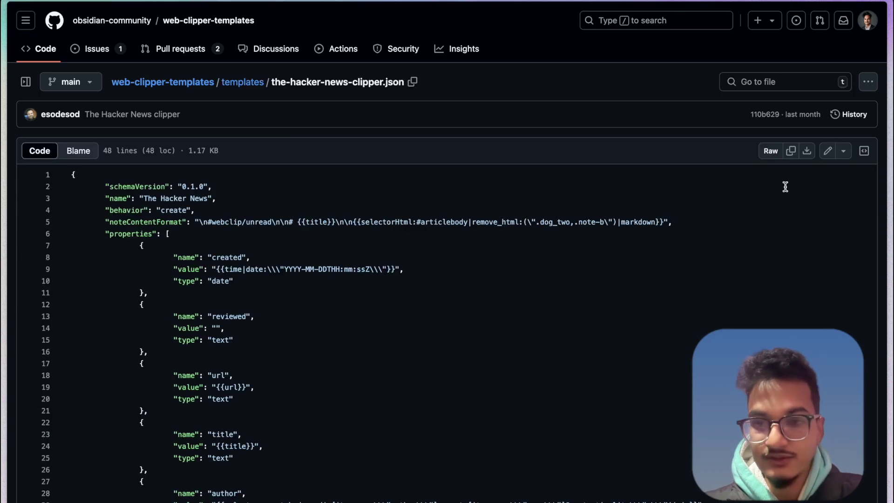
left_click(791, 151)
Return to the Web Clipper settings, add a new template, and import the copied Hacker News template JSON
mouse_move(3, 199)
left_click(70, 362)
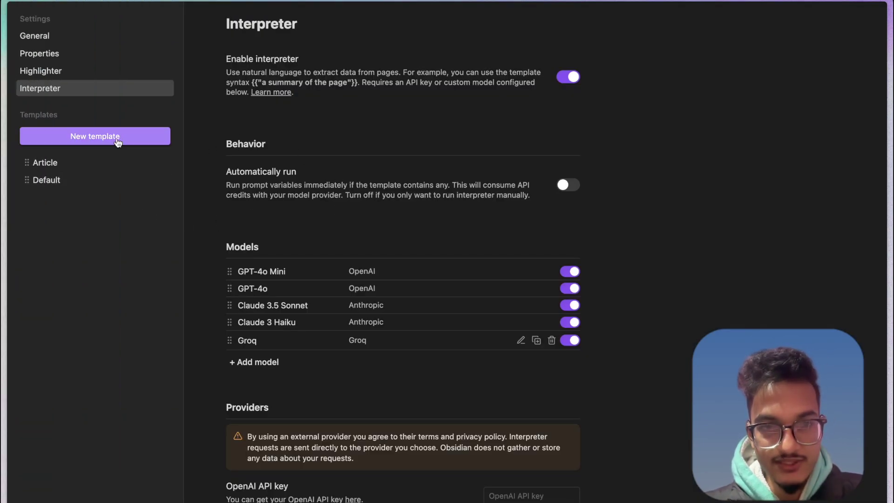
left_click(117, 139)
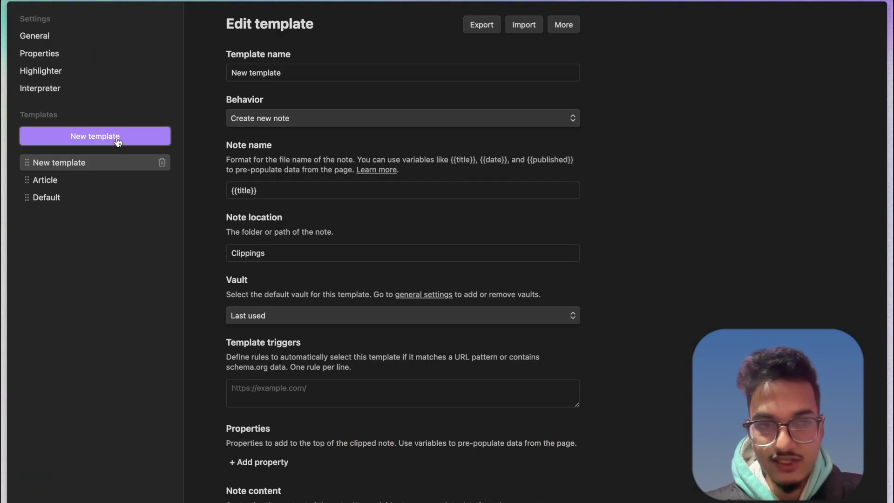
left_click(535, 29)
left_click(369, 305)
key("super+v")
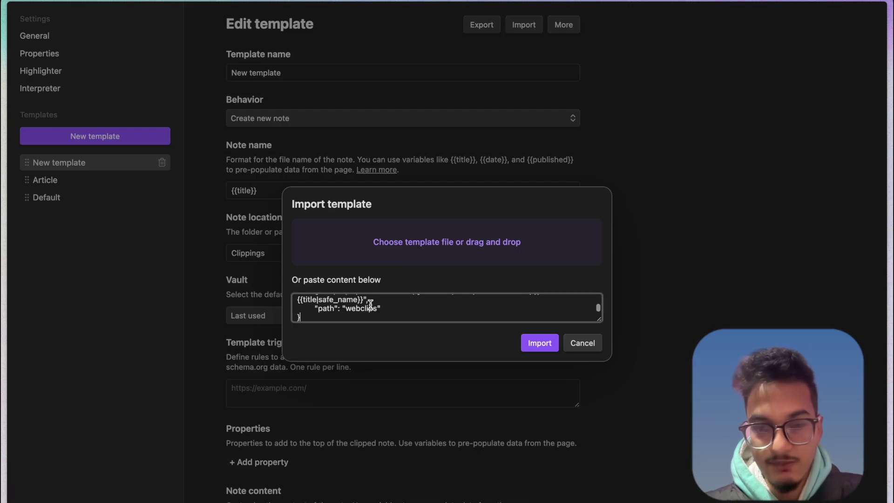
left_click(538, 345)
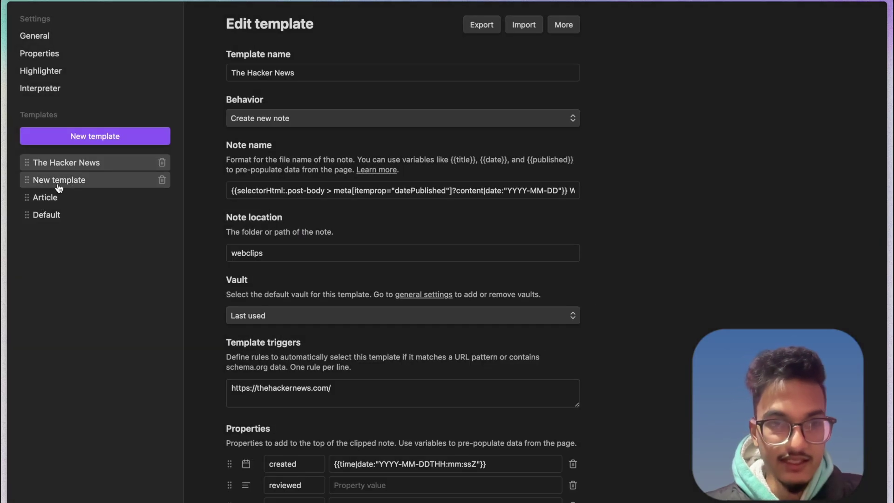
scroll(246, 223, "down", 5)
scroll(255, 245, "down", 2)
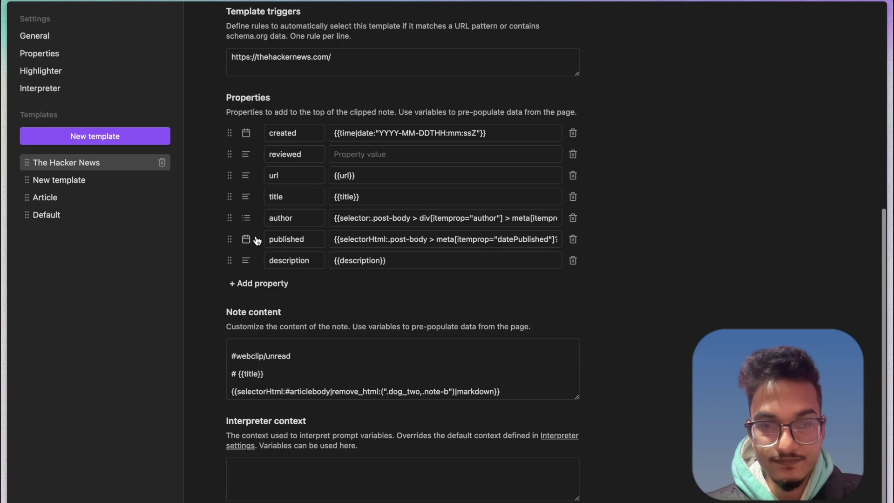
Search for hackernews, go to the "Show HN: Vince" discussion on Hacker News and bring up Web Clipper on it
key("super+t")
type("hackernew")
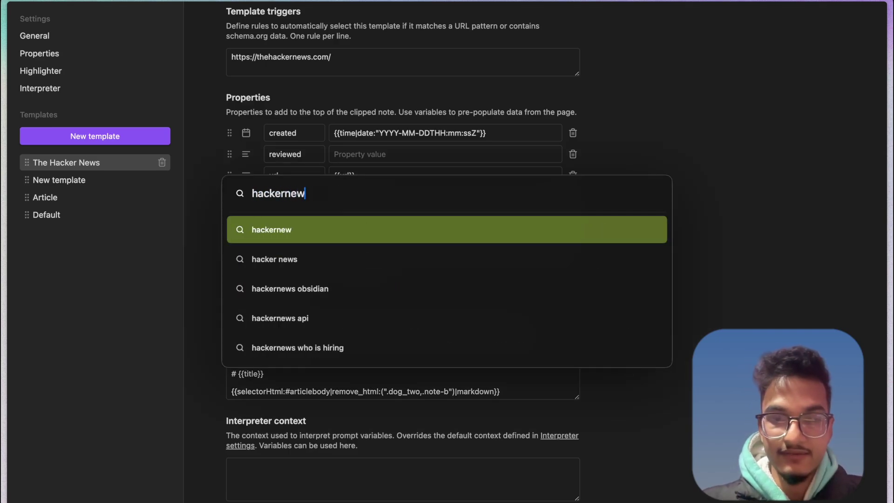
key("Return")
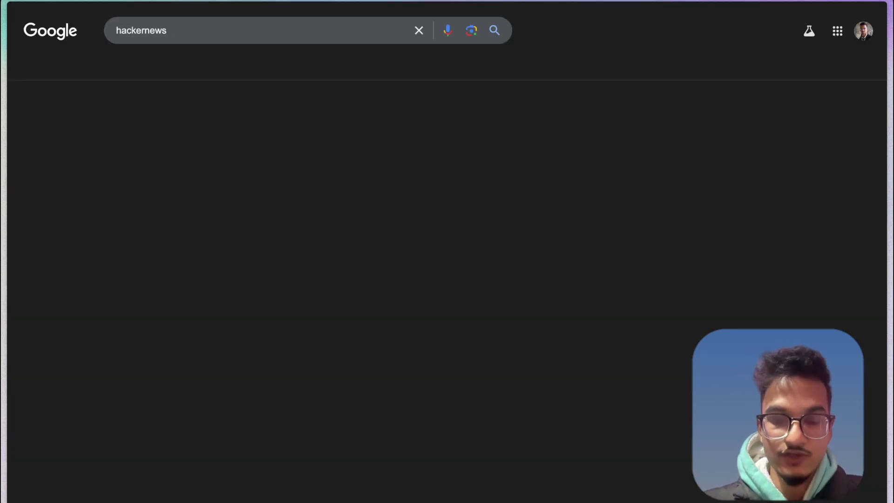
left_click(154, 180)
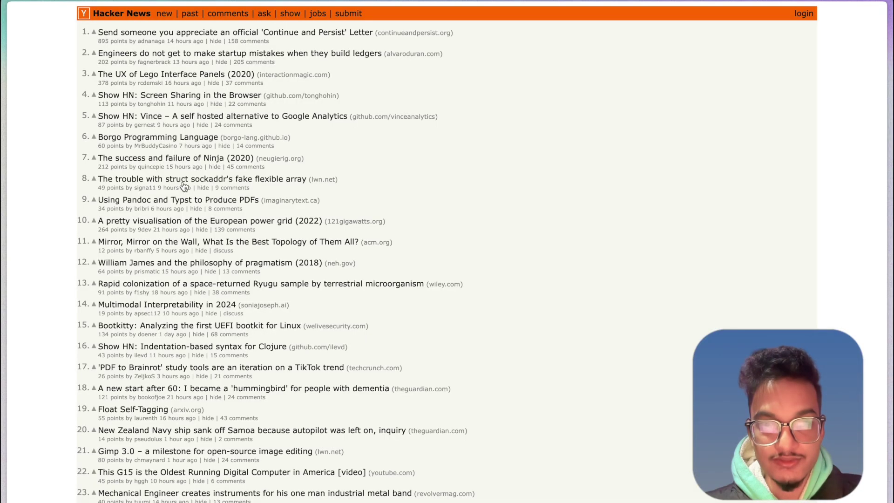
left_click(239, 123)
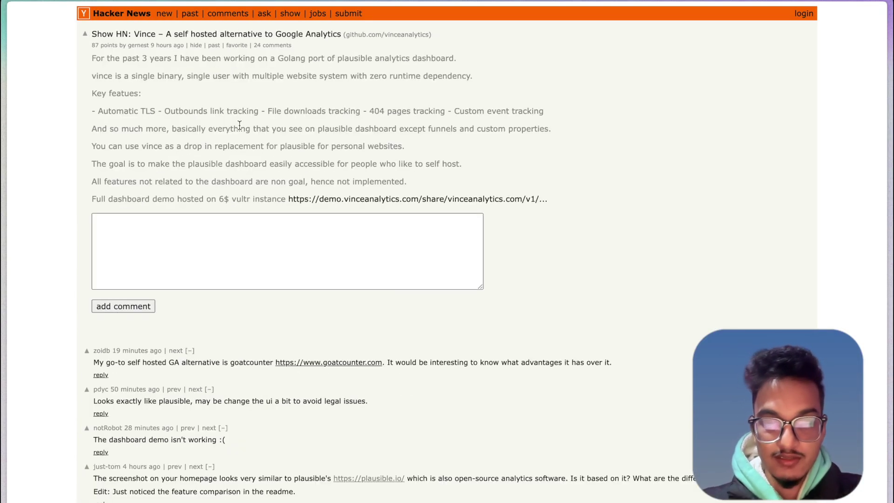
key("alt+shift+o")
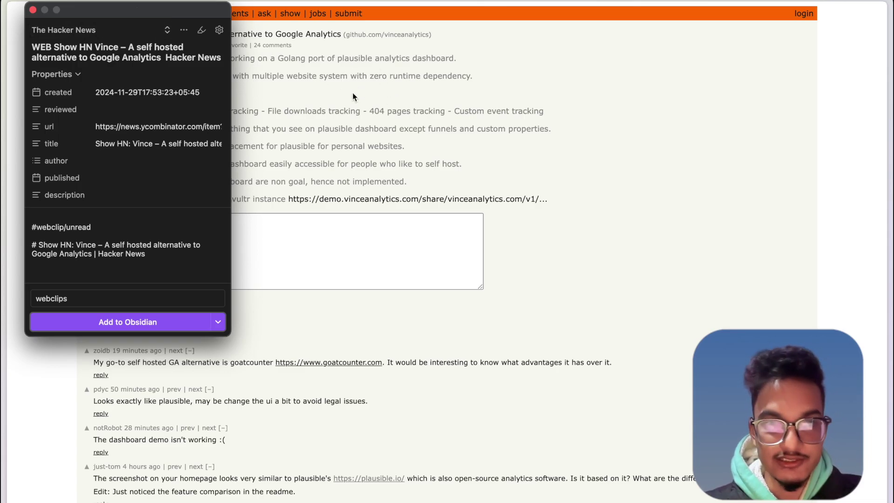
Dismiss the clip preview, then search for obsidian web clipper github and open the repository's README at the Roadmap section
left_click(32, 10)
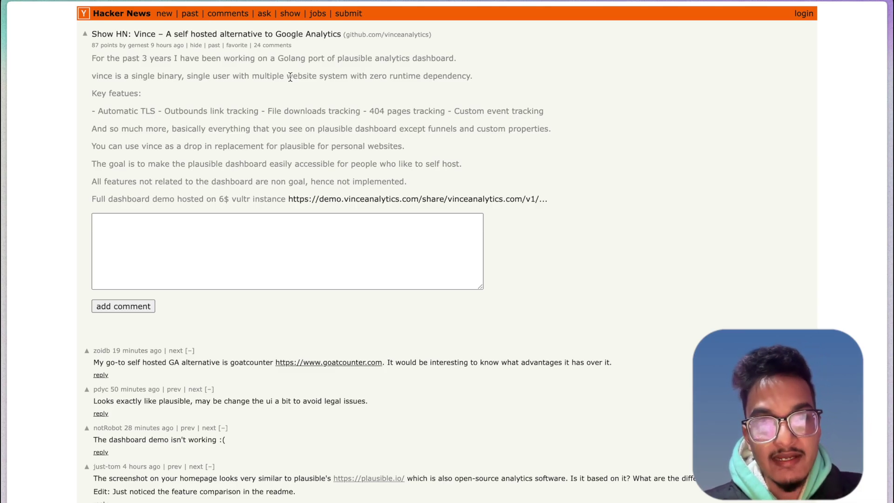
mouse_move(30, 104)
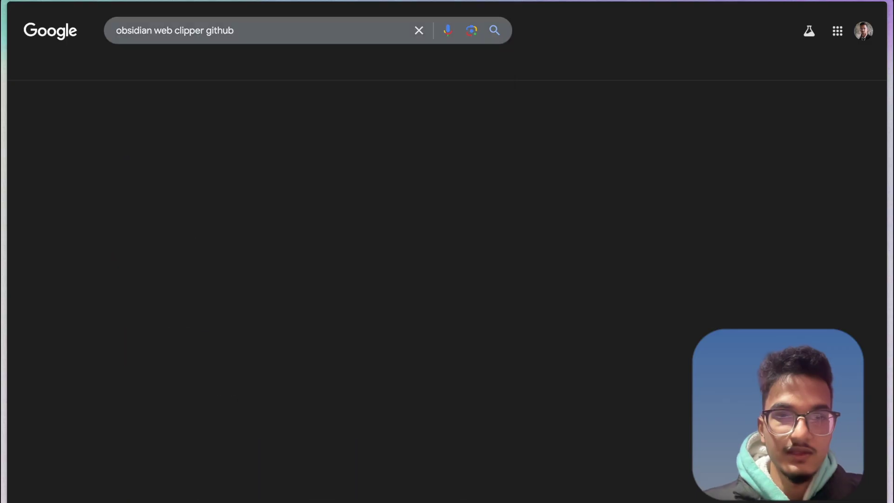
left_click(229, 130)
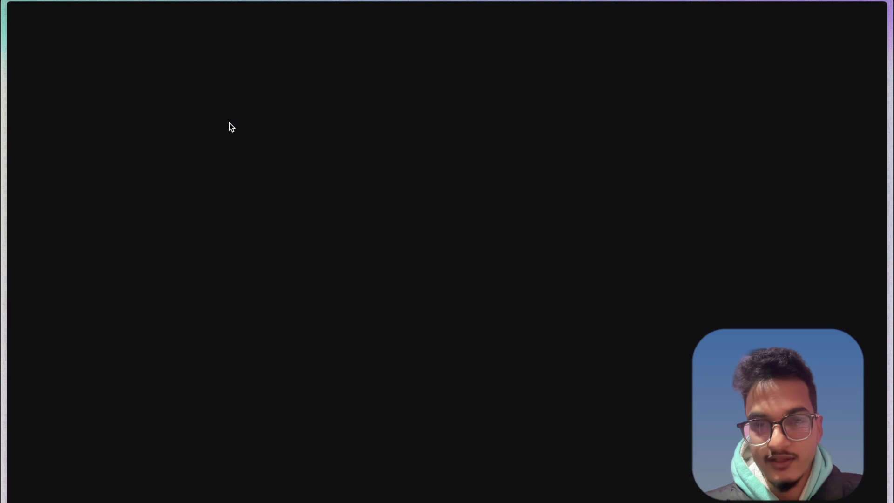
scroll(265, 263, "down", 20)
scroll(199, 365, "up", 1)
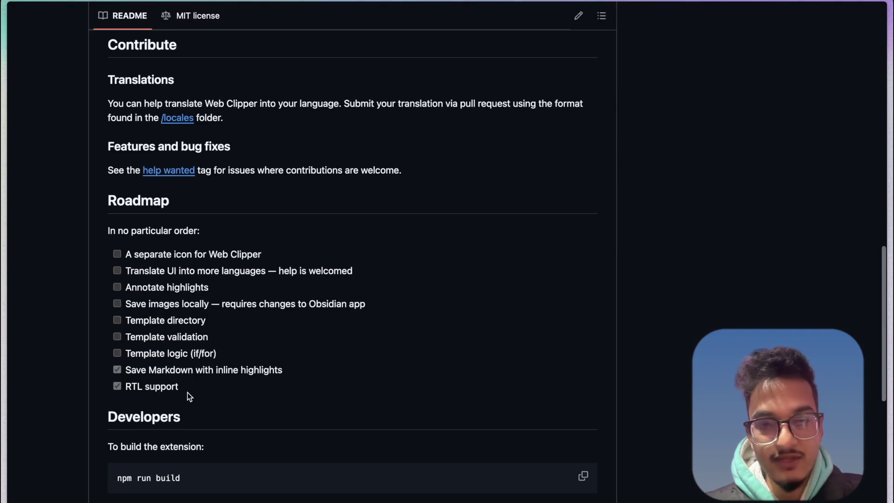
Examine the Roadmap items in the Web Clipper README, including annotating highlights, saving images locally, template features and Markdown with inline highlights
left_click_drag(187, 394, 205, 271)
left_click(122, 256)
left_click(156, 295)
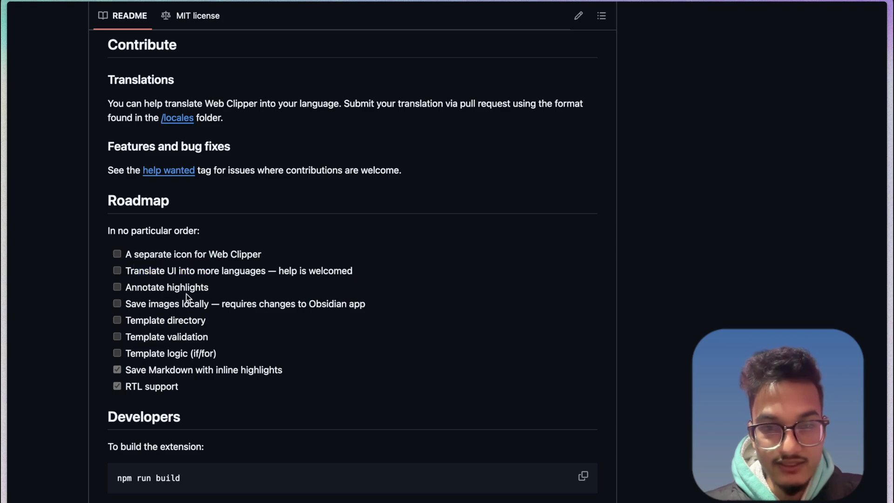
left_click_drag(127, 320, 272, 370)
left_click(266, 369)
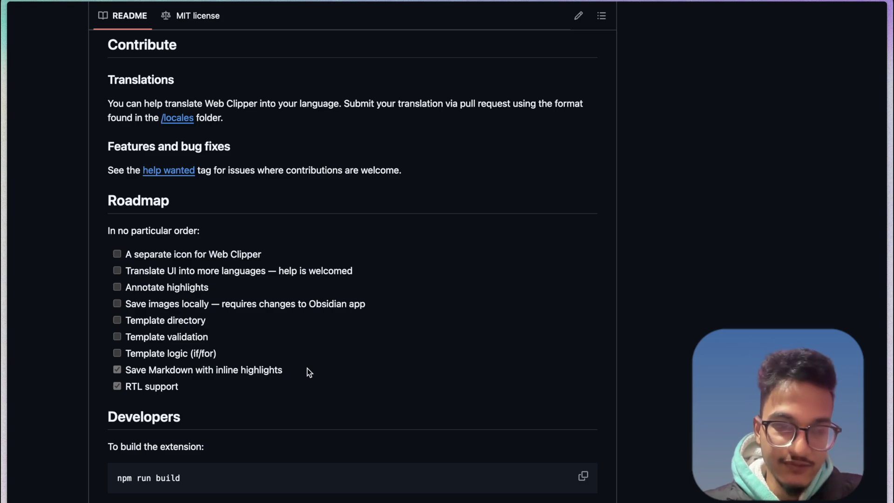
left_click_drag(195, 369, 275, 370)
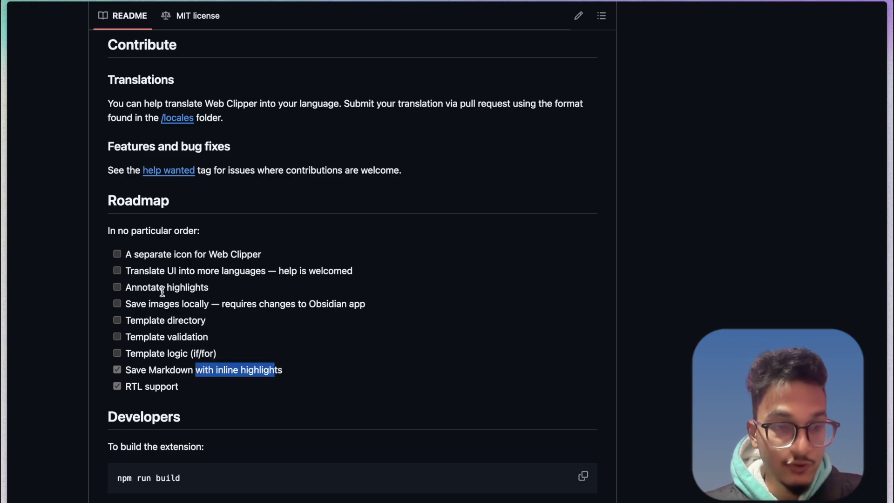
left_click_drag(132, 254, 365, 305)
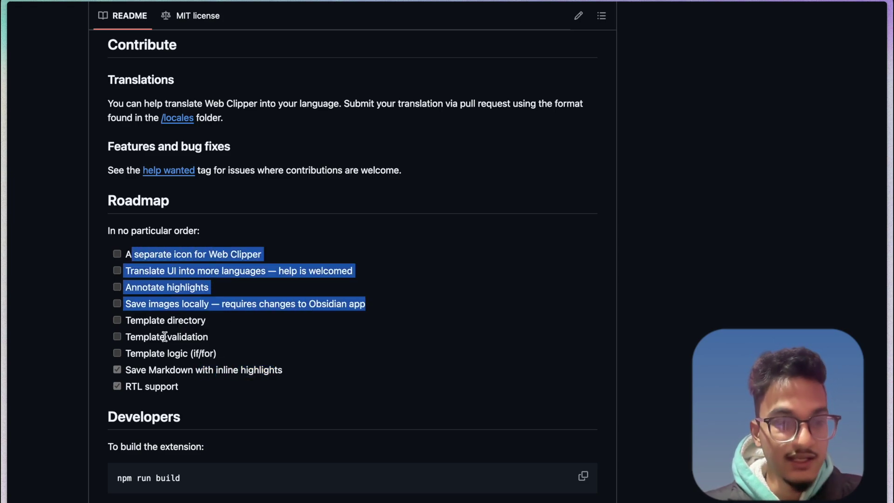
double_click(136, 304)
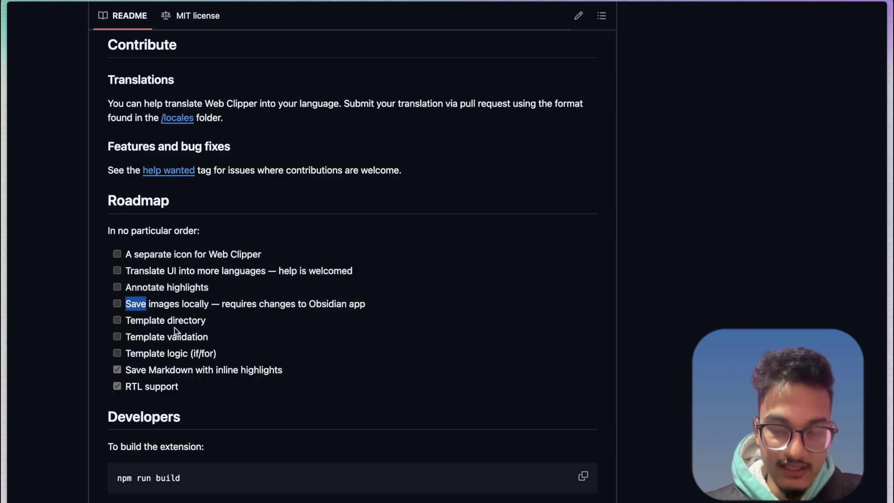
left_click_drag(201, 287, 140, 286)
double_click(139, 286)
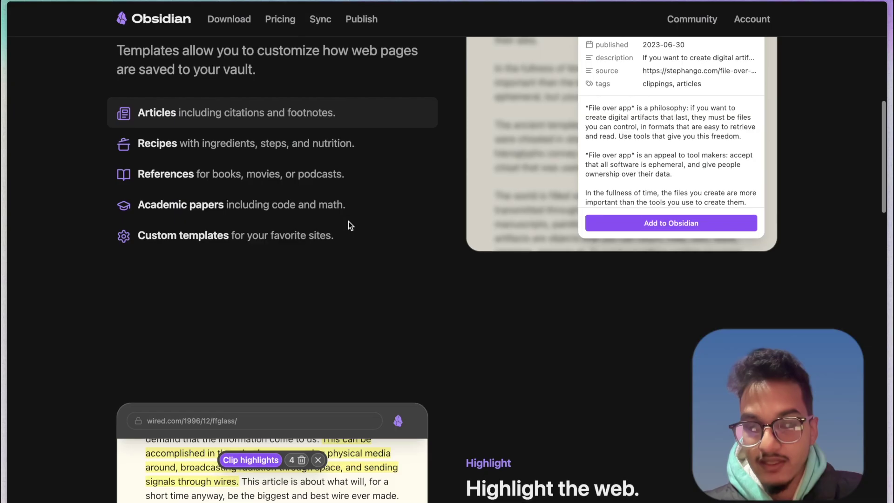
Review the Highlight and Capture sections of Obsidian's Web Clipper product page
scroll(349, 222, "down", 5)
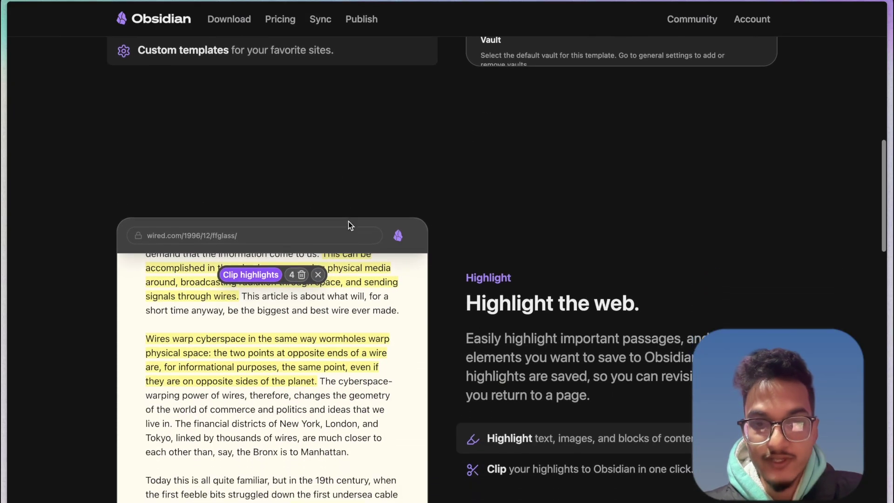
scroll(396, 170, "down", 2)
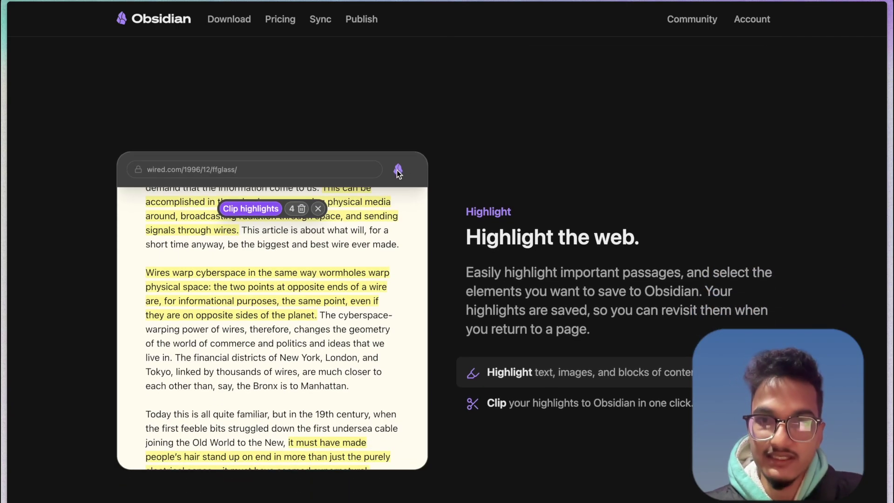
scroll(567, 158, "down", 3)
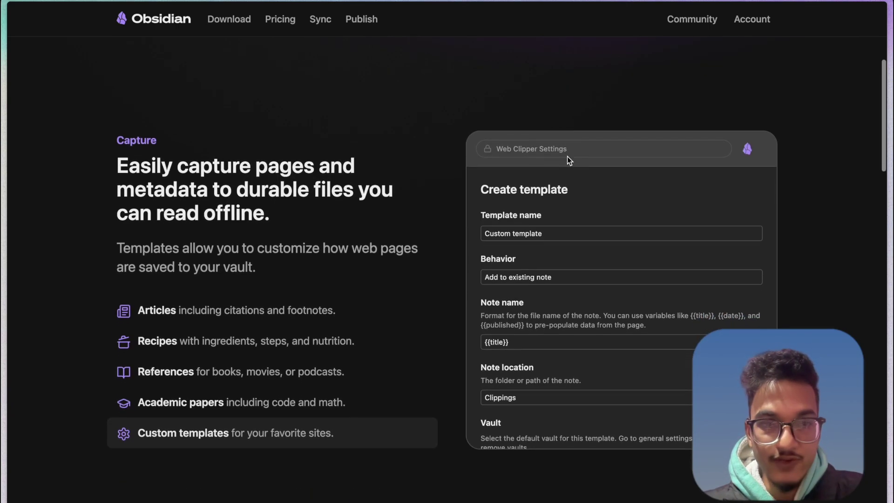
scroll(567, 156, "up", 1)
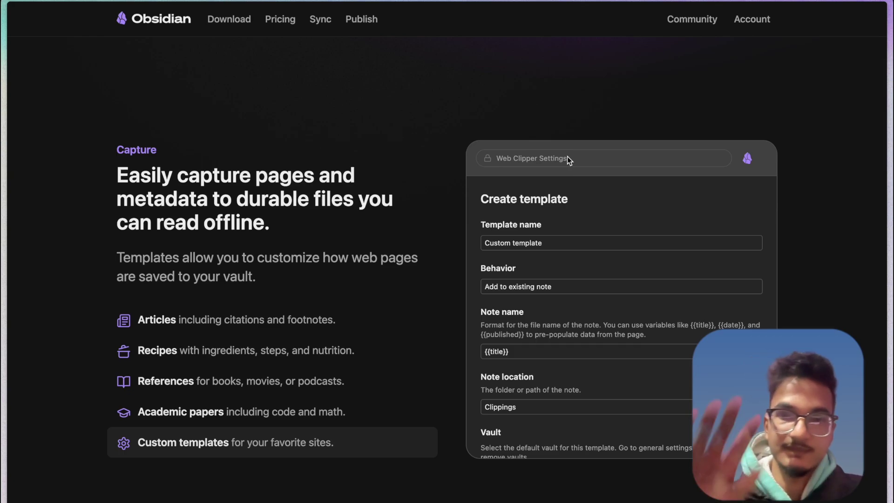